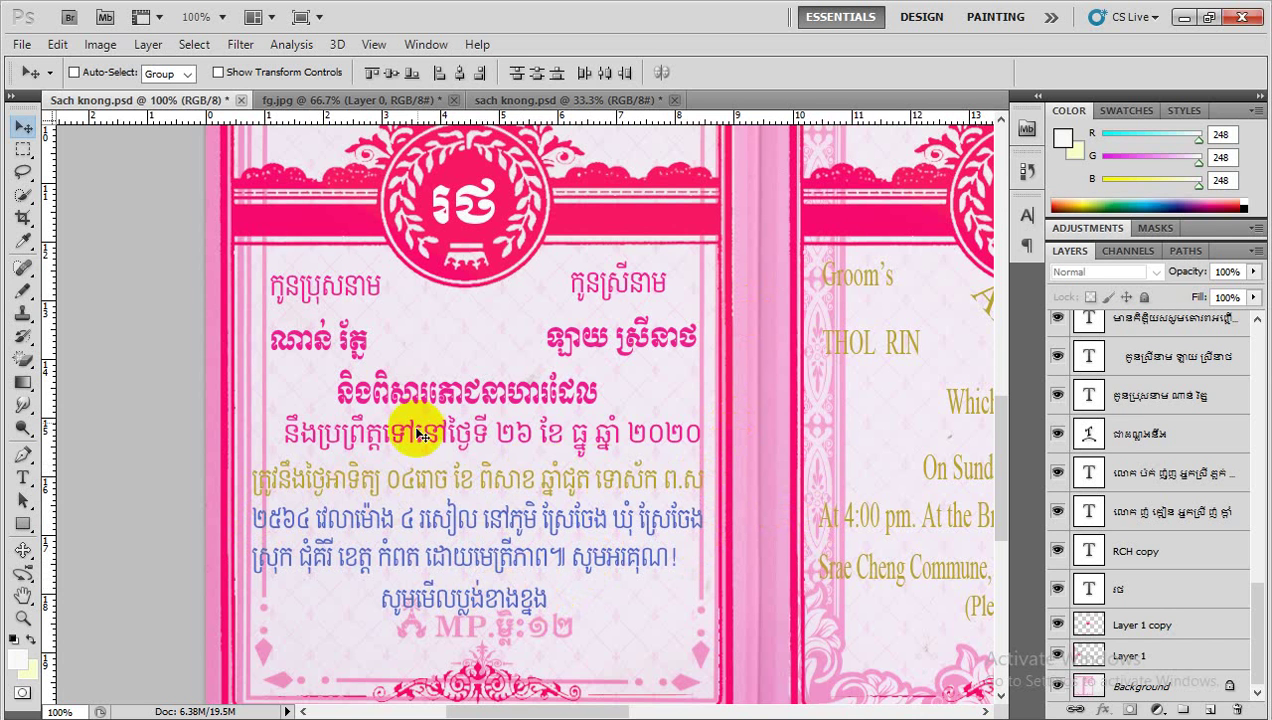
# Step: Nudge the pink Khmer date line (26, 2020) slightly down on the card
pyautogui.keyDown('ctrl'); pyautogui.click(457, 460); pyautogui.keyUp('ctrl')
pyautogui.press('Down')
pyautogui.press('Down')
pyautogui.press('Down')
pyautogui.press('Down')
pyautogui.press('Down')
pyautogui.press('Down')
pyautogui.press('Down')
pyautogui.press('Down')
pyautogui.press('Down')
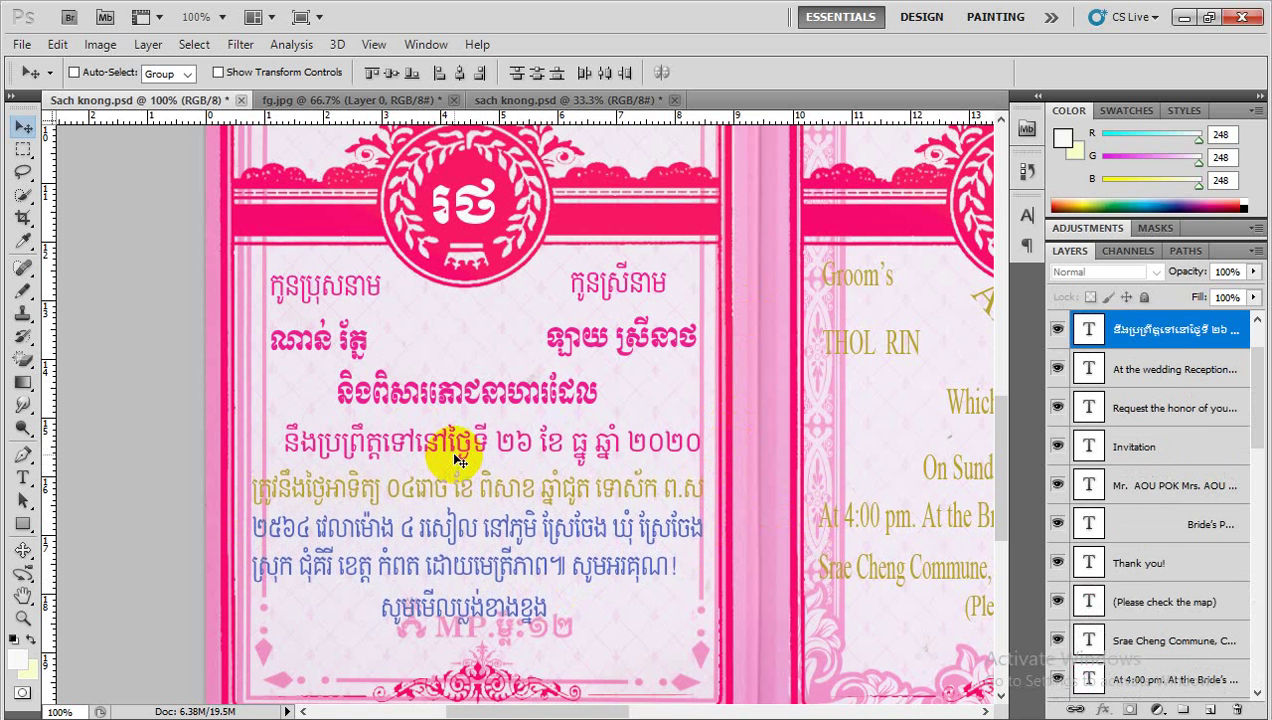
pyautogui.press('Down')
pyautogui.press('Down')
pyautogui.press('Down')
pyautogui.press('Down')
pyautogui.press('Down')
pyautogui.press('Down')
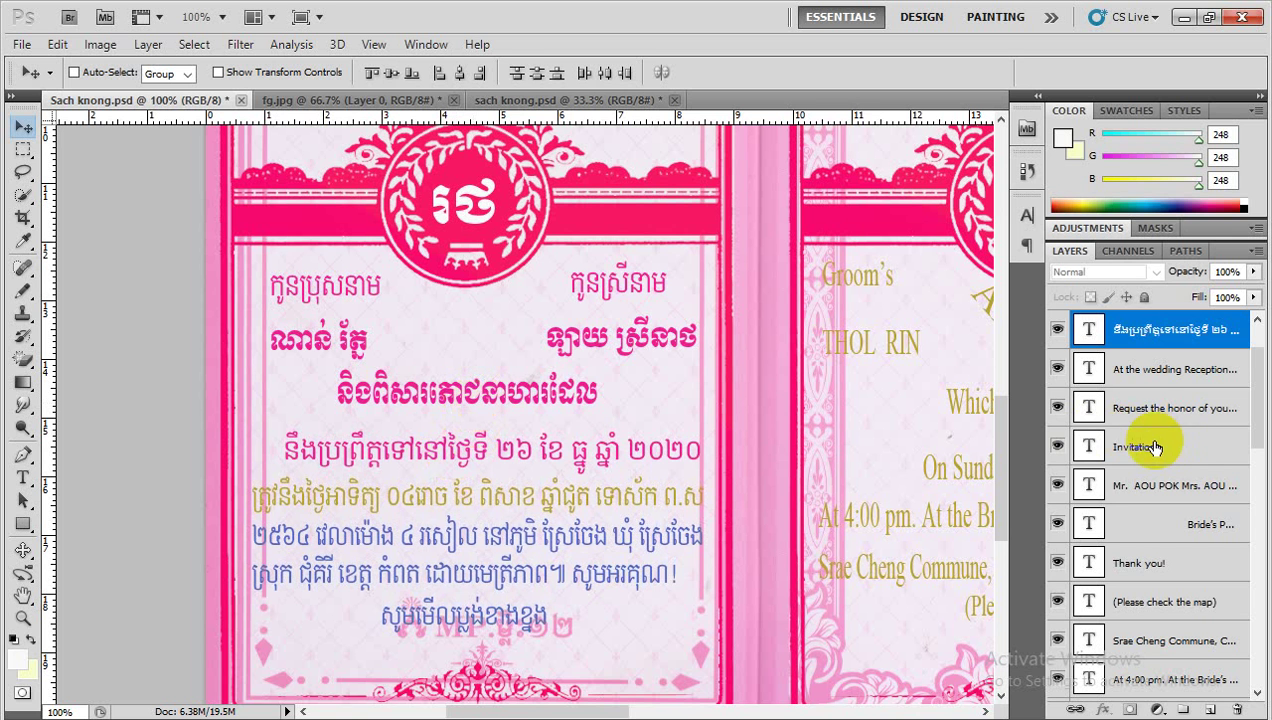
pyautogui.scroll(-3, 1155, 447)
pyautogui.scroll(4, 1155, 447)
pyautogui.scroll(-4, 1152, 440)
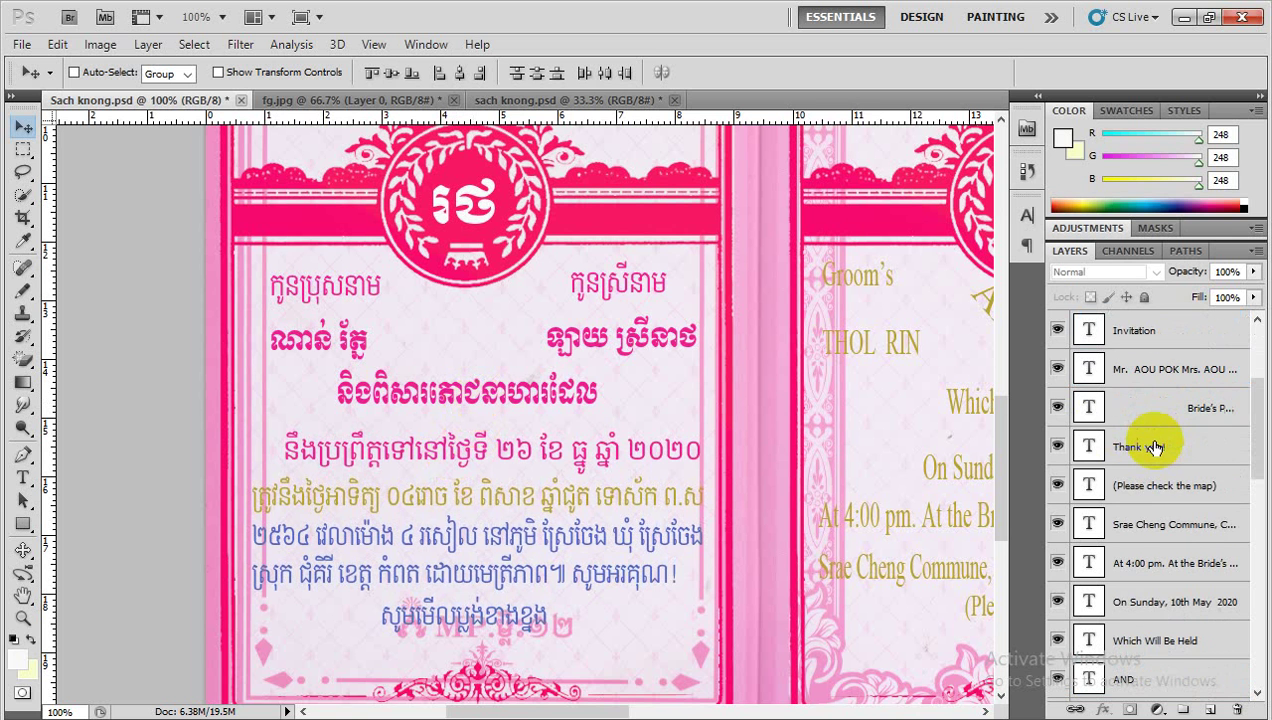
# Step: Move the Khmer banquet line above it down a few pixels
pyautogui.keyDown('ctrl'); pyautogui.click(467, 398); pyautogui.keyUp('ctrl')
pyautogui.scroll(-6, 1110, 620)
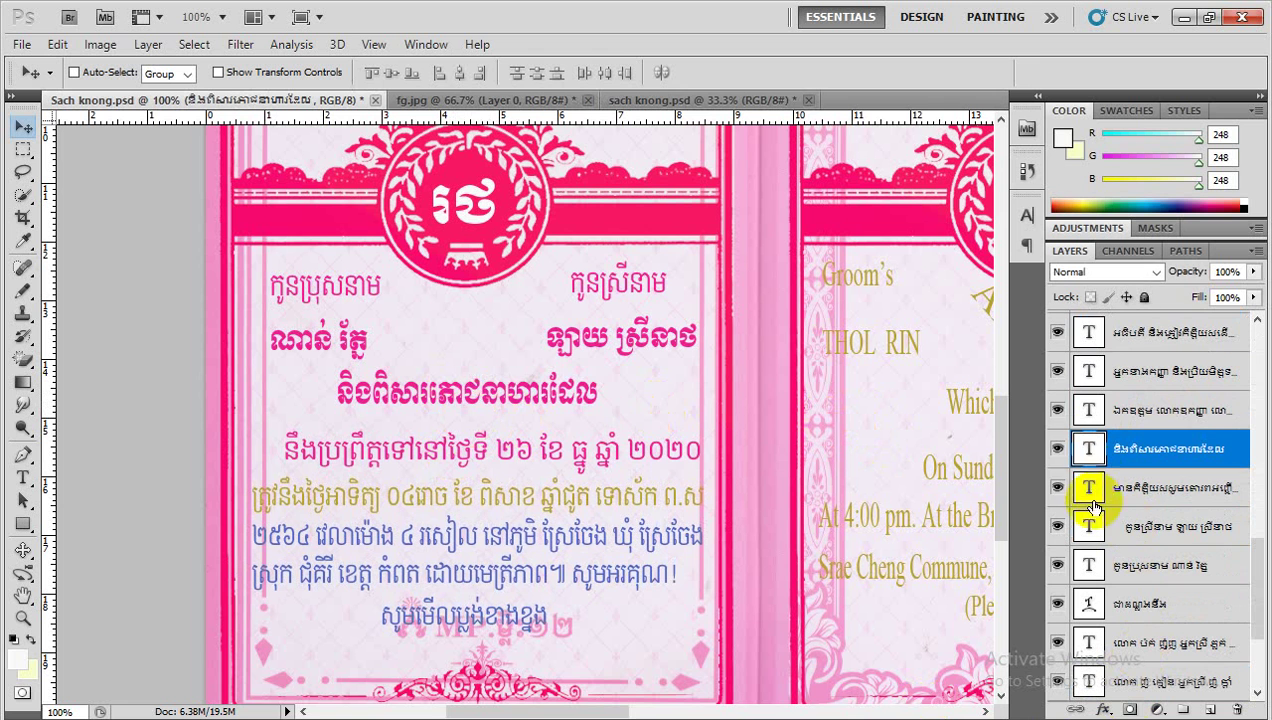
pyautogui.click(1058, 449)
pyautogui.click(1058, 449)
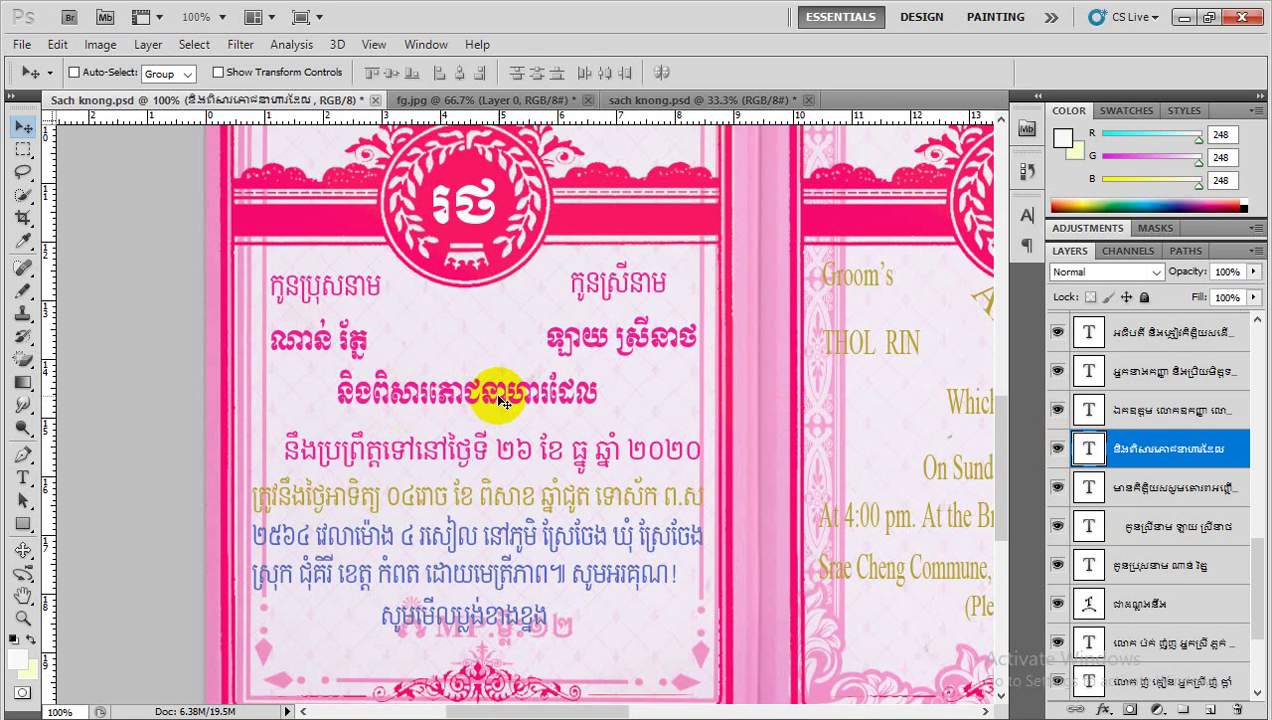
pyautogui.moveTo(503, 400); pyautogui.dragTo(503, 404)
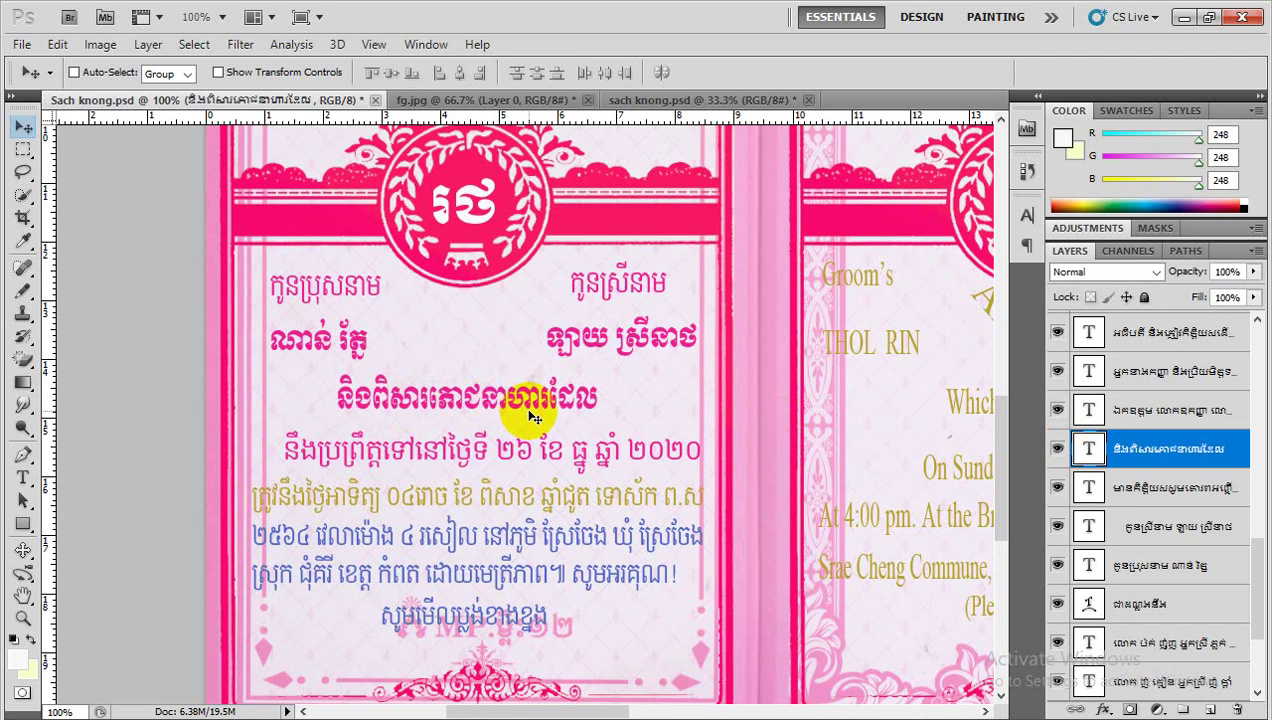
pyautogui.scroll(-2, 535, 420)
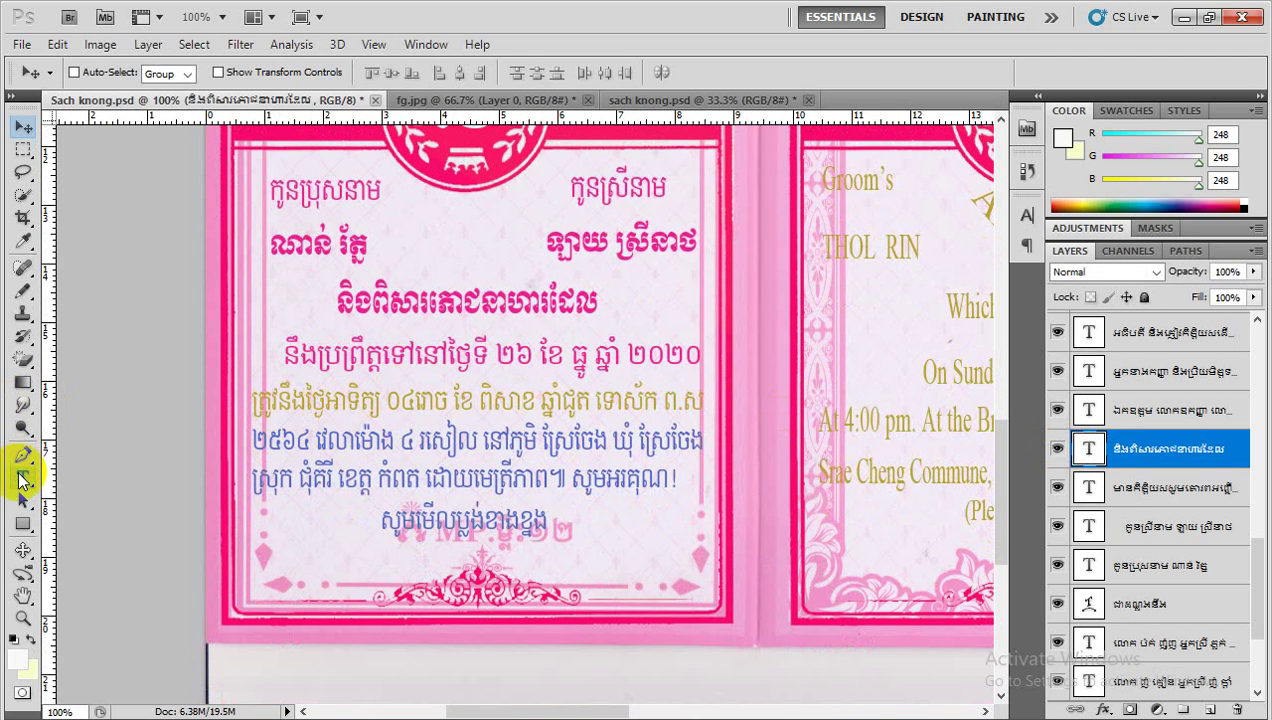
pyautogui.click(22, 478)
# Step: Recolour the whole gold Khmer lunar-date line pink (#ee1e90)
pyautogui.click(436, 401)
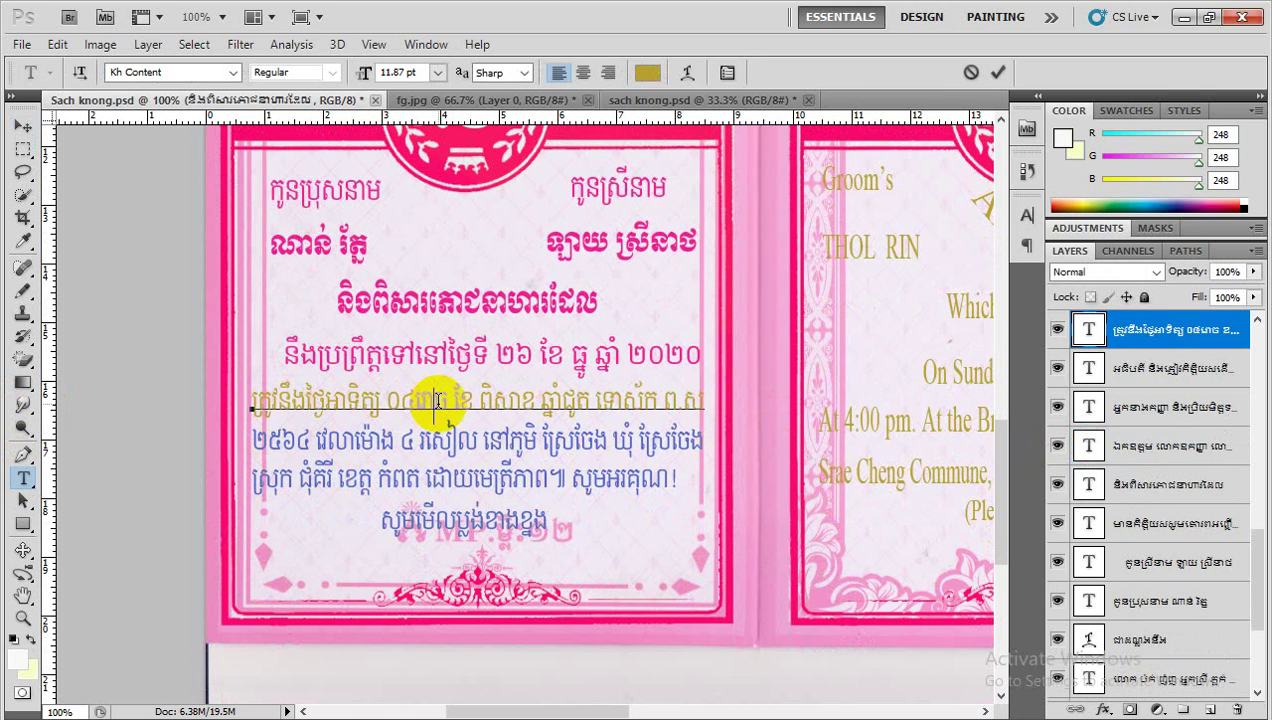
pyautogui.hotkey('ctrl', 'a')
pyautogui.click(647, 72)
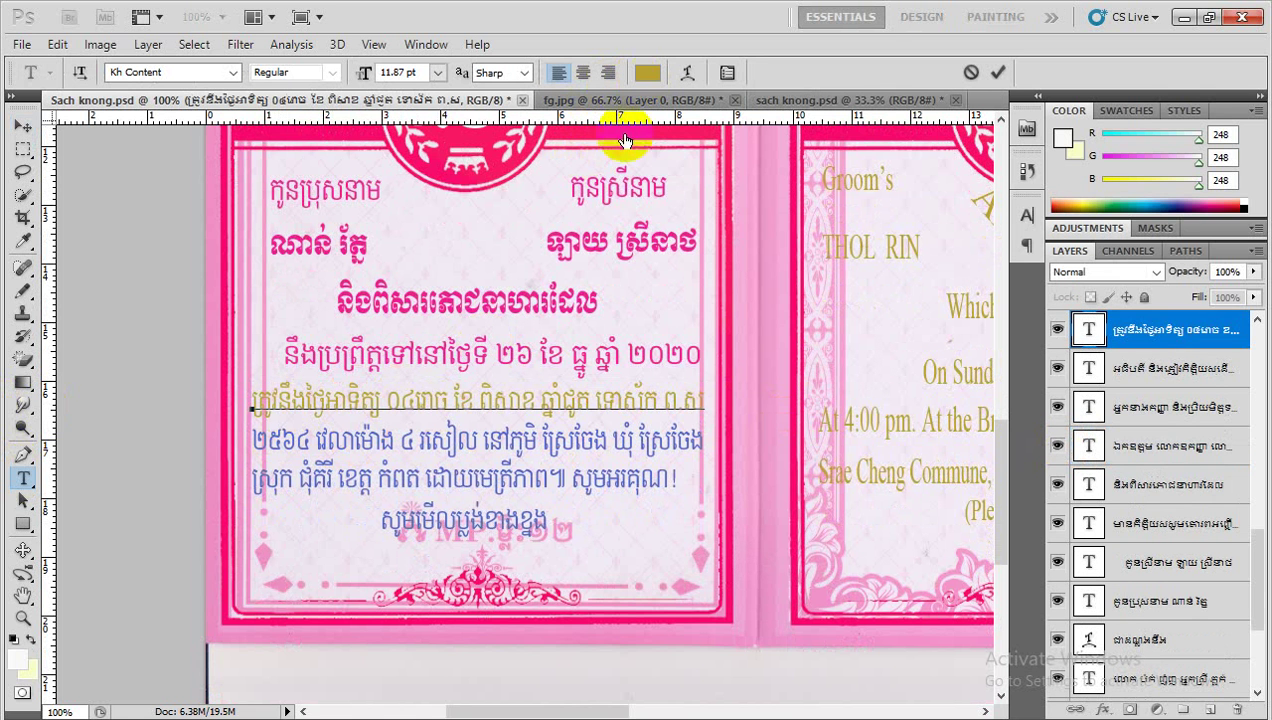
pyautogui.click(528, 290)
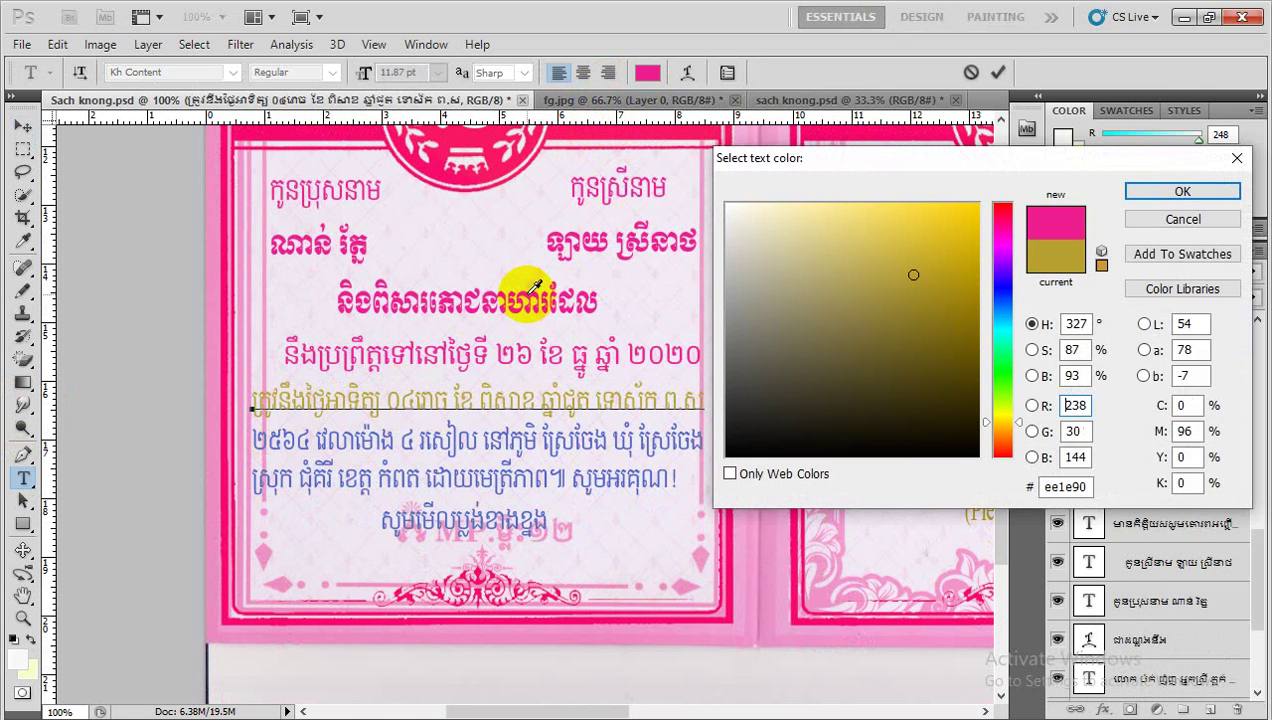
pyautogui.click(1133, 194)
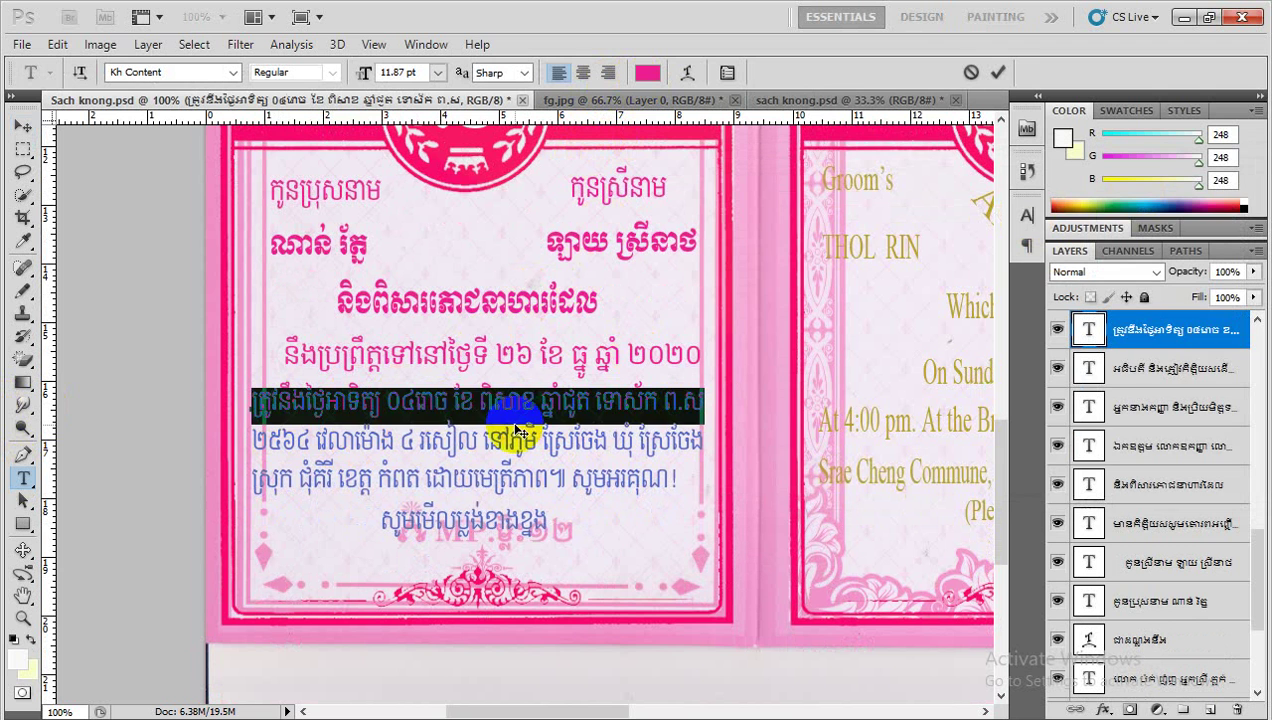
# Step: Change the line's day to ៥ and its month to បុស្ស
pyautogui.moveTo(446, 400); pyautogui.dragTo(400, 400)
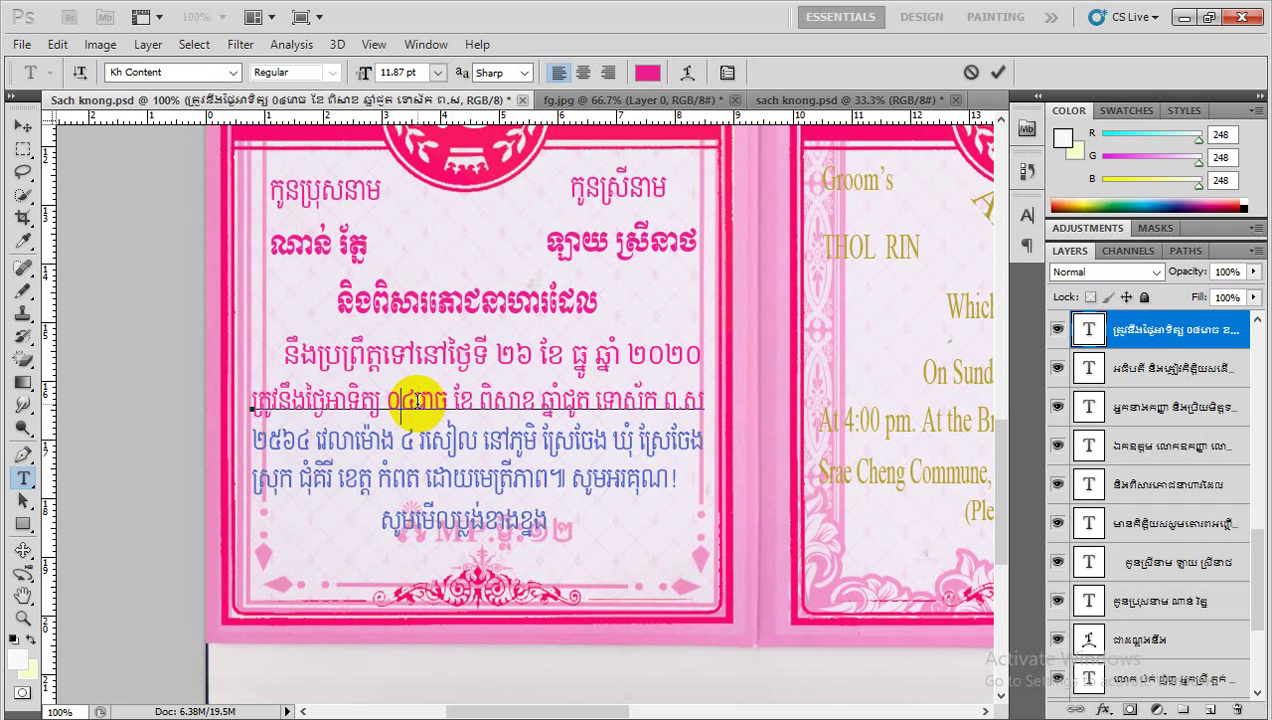
pyautogui.press('BackSpace')
pyautogui.press('Delete')
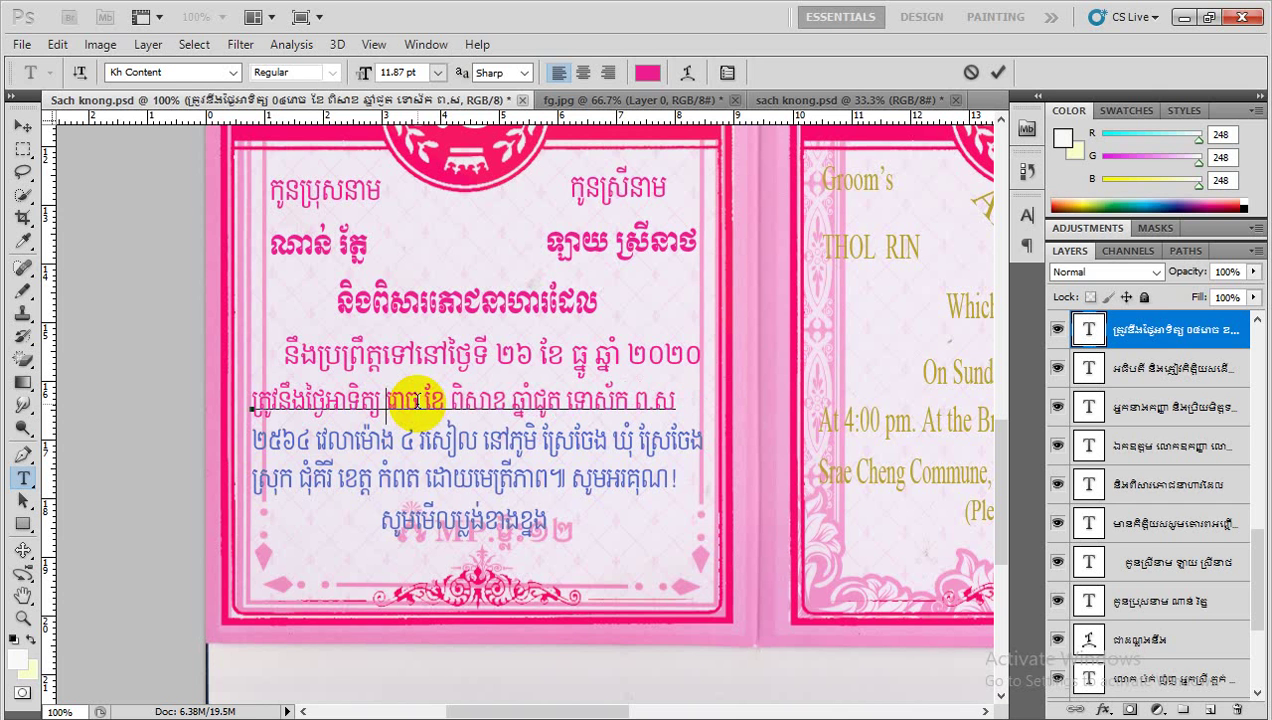
pyautogui.write('5')
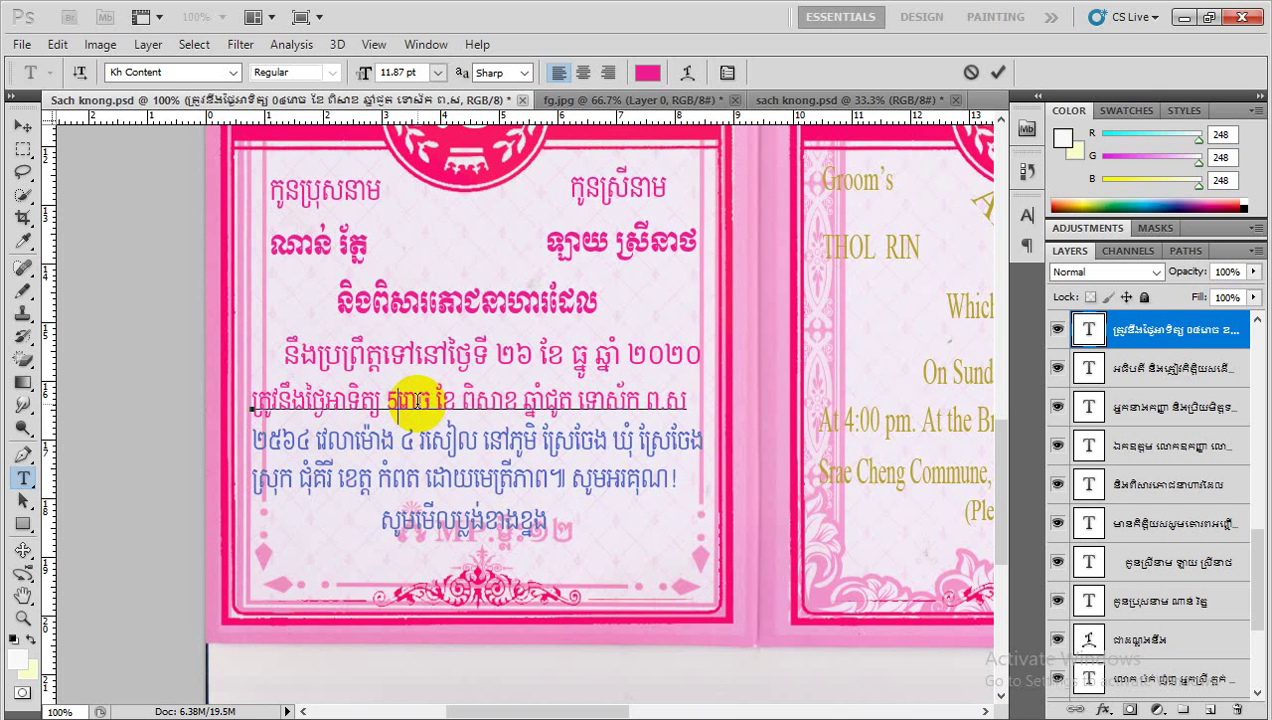
pyautogui.write('5')
pyautogui.press('BackSpace')
pyautogui.press('BackSpace')
pyautogui.write('៥')
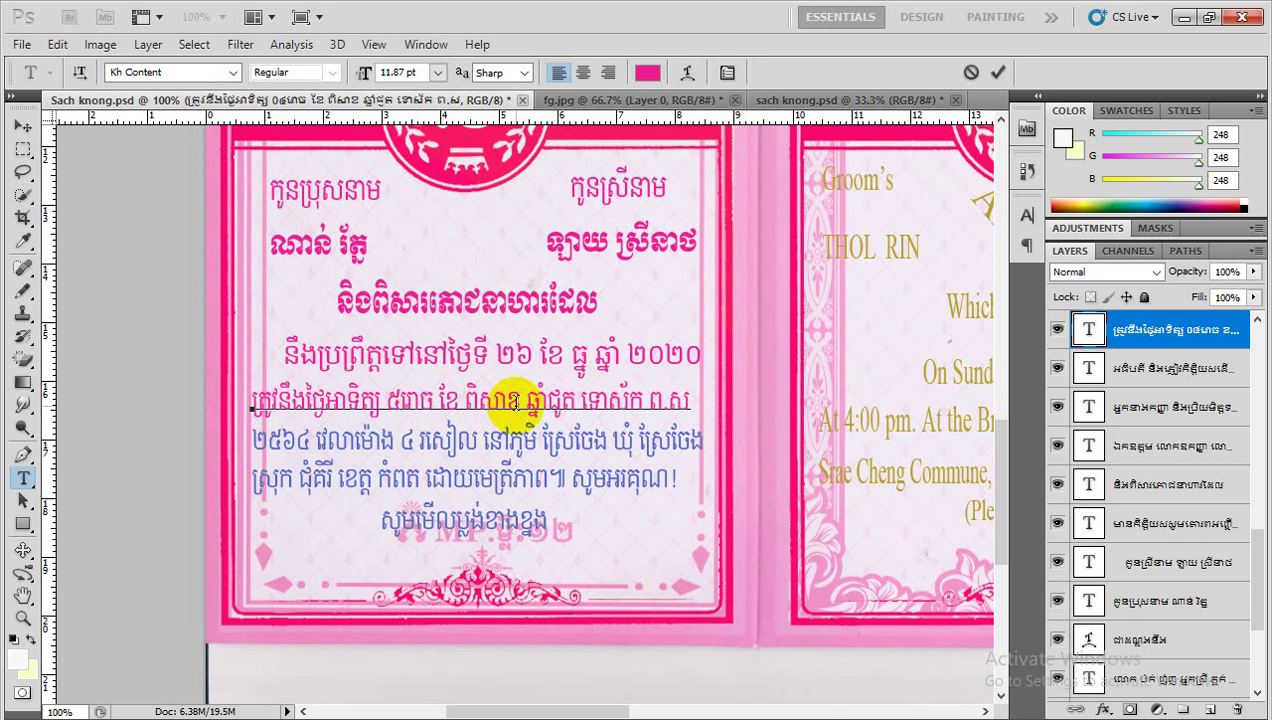
pyautogui.press('BackSpace')
pyautogui.press('BackSpace')
pyautogui.press('BackSpace')
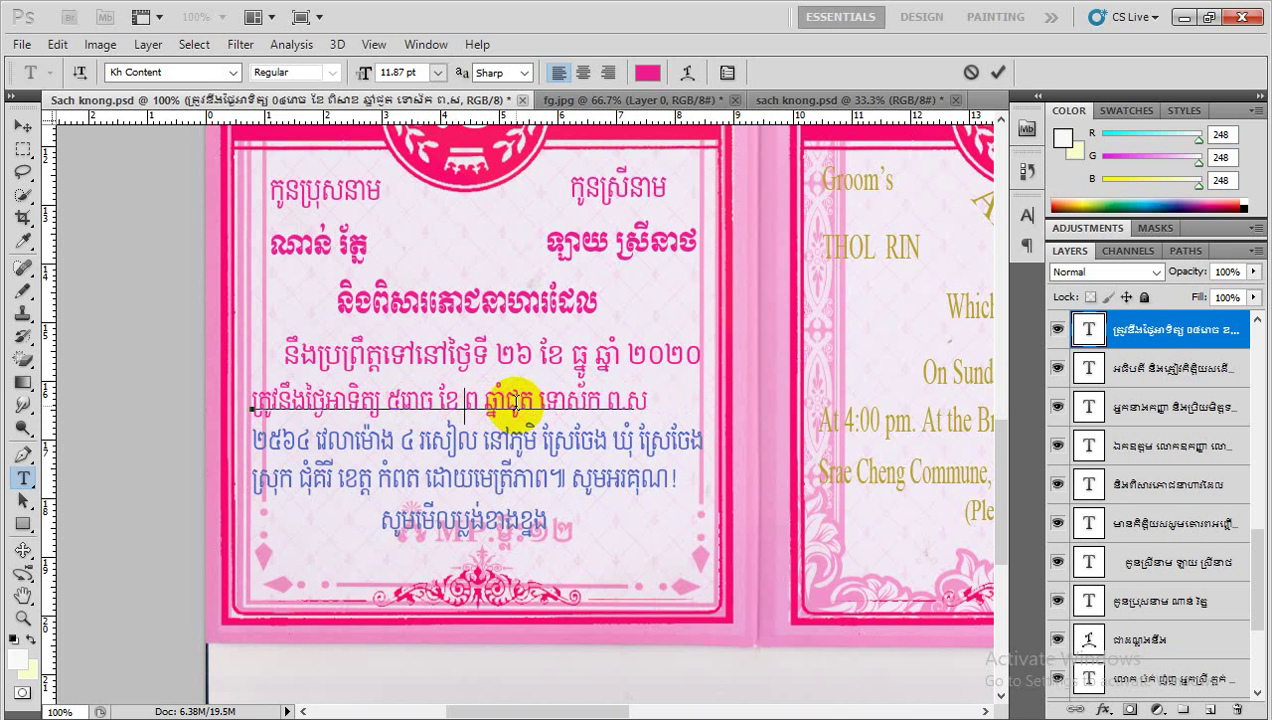
pyautogui.press('Delete')
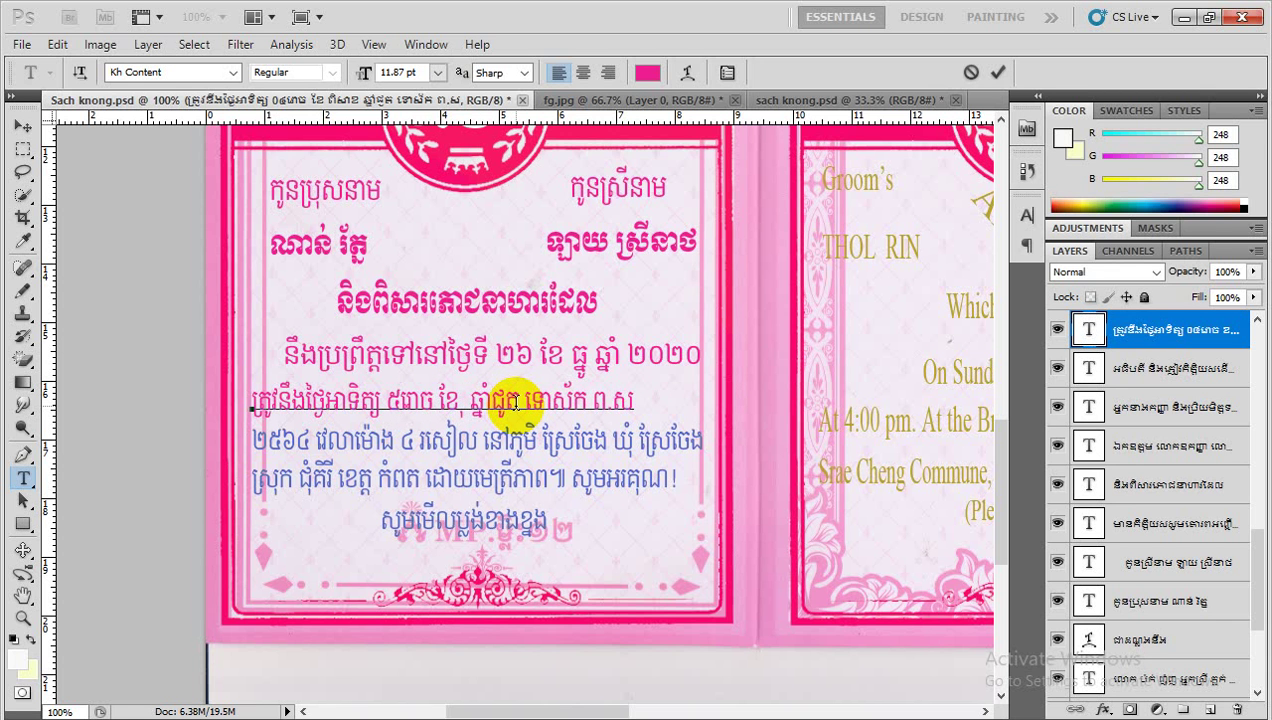
pyautogui.write('បុស')
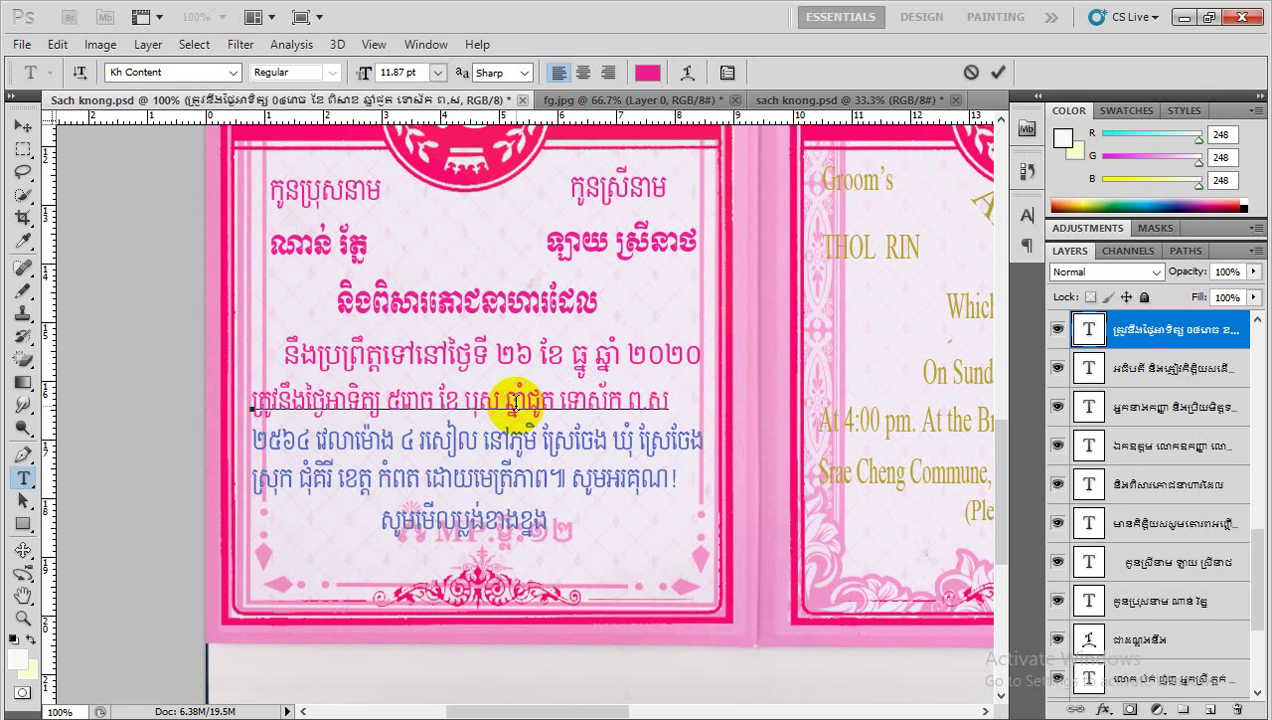
pyautogui.write('្ស')
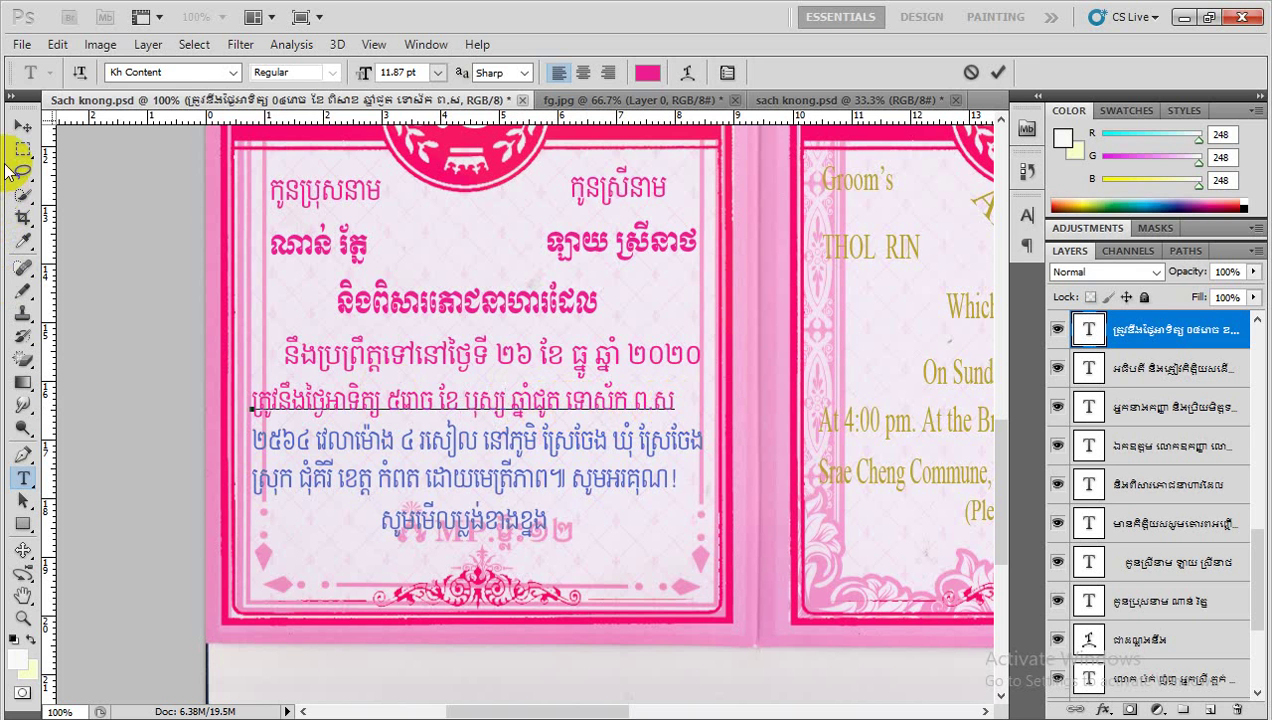
pyautogui.click(22, 126)
# Step: Stretch the pink lunar-date line to about 107% width and apply the transform
pyautogui.hotkey('ctrl', 't')
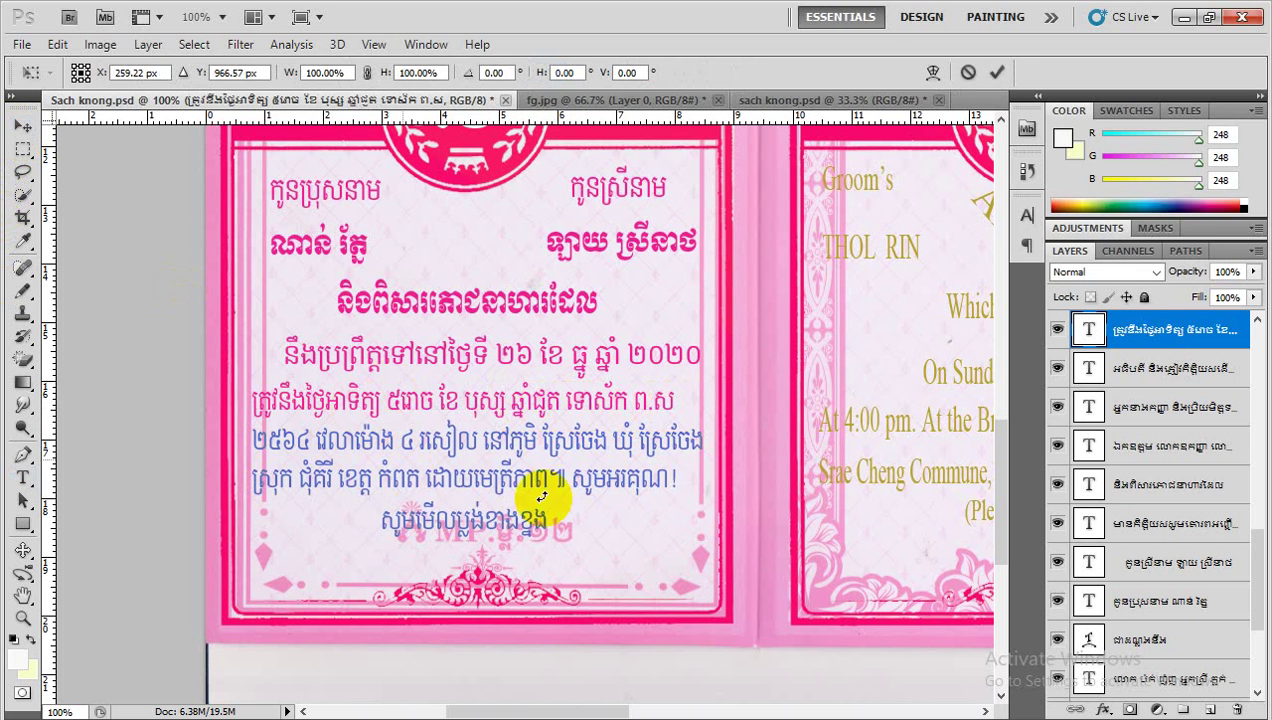
pyautogui.moveTo(675, 402); pyautogui.dragTo(697, 406)
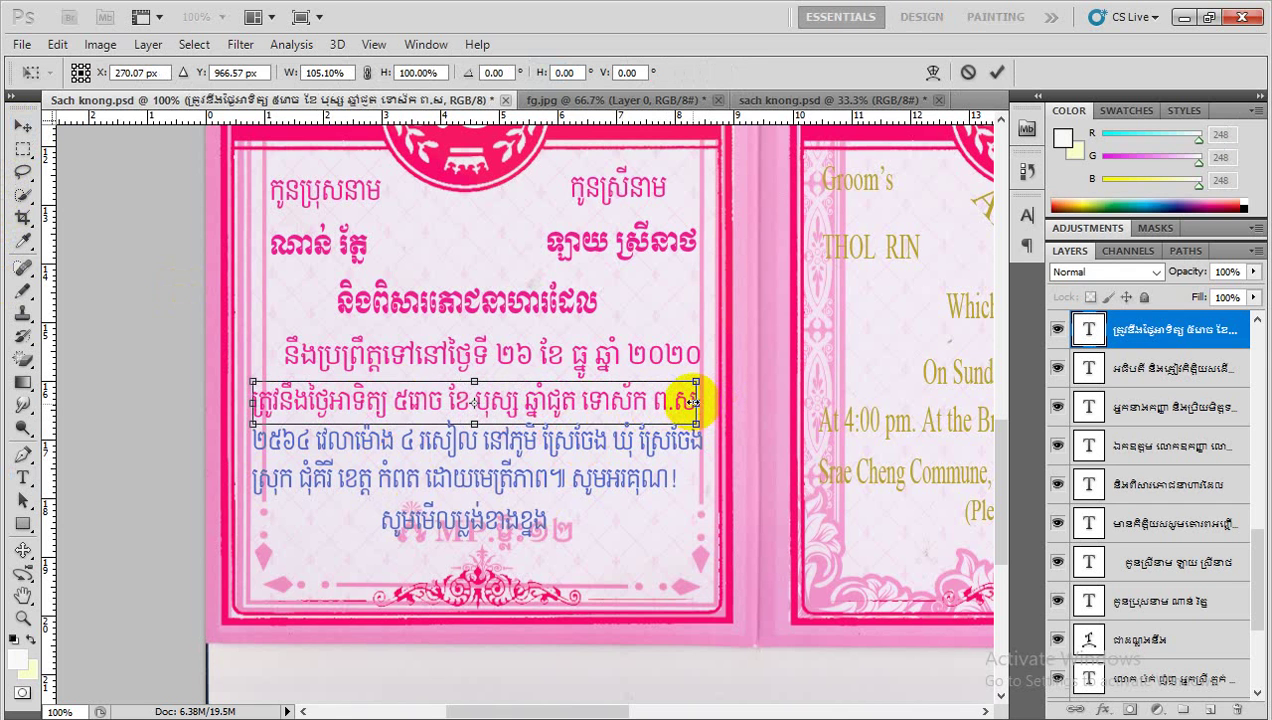
pyautogui.moveTo(700, 402); pyautogui.dragTo(700, 402)
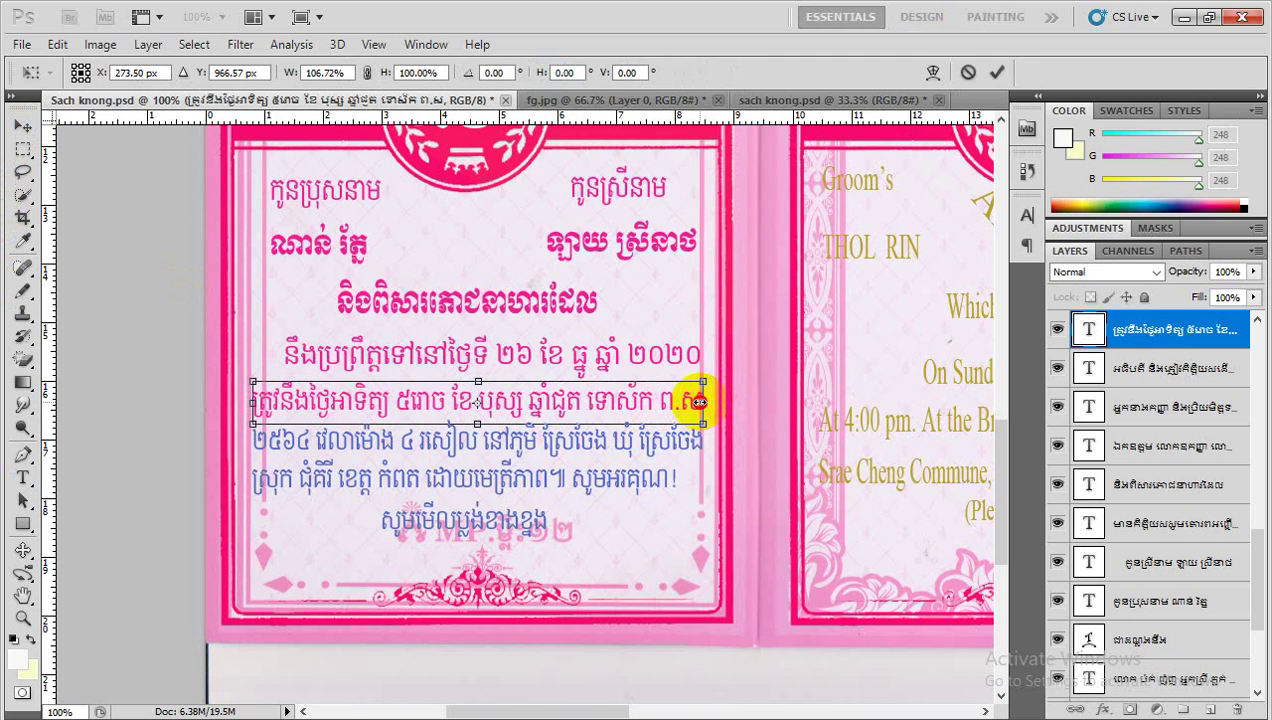
pyautogui.press('Return')
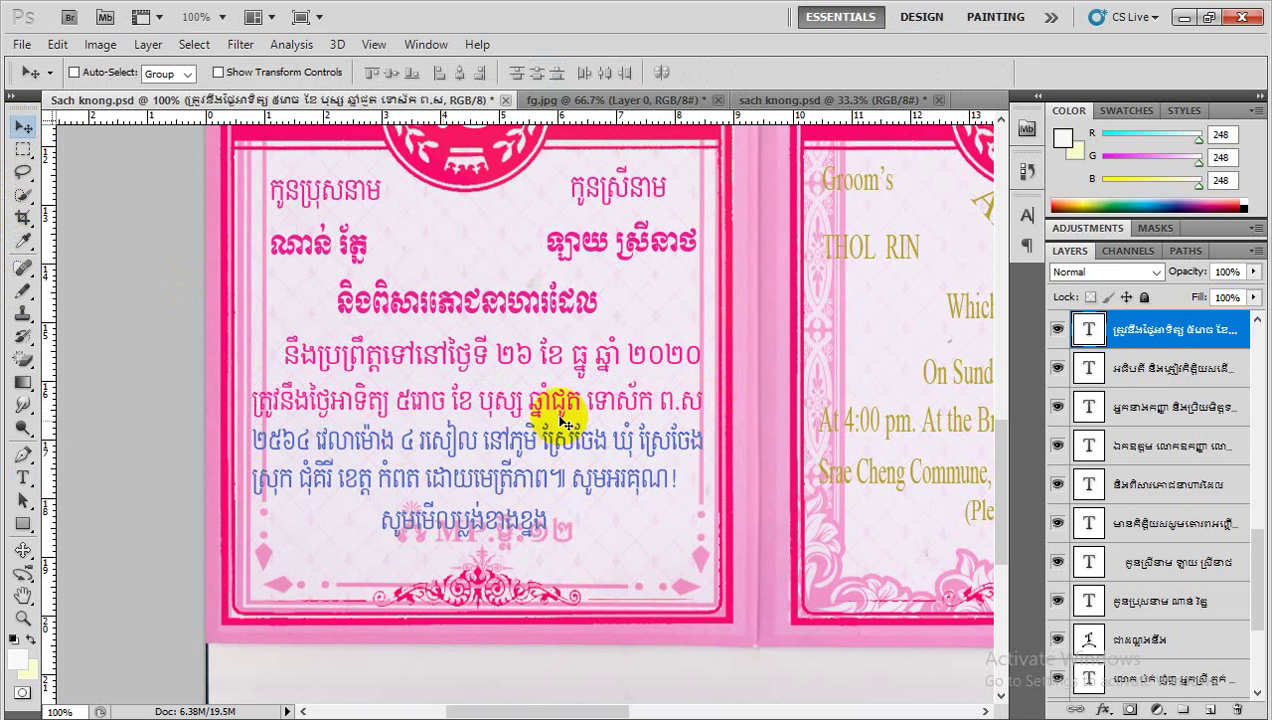
pyautogui.scroll(-4, 588, 420)
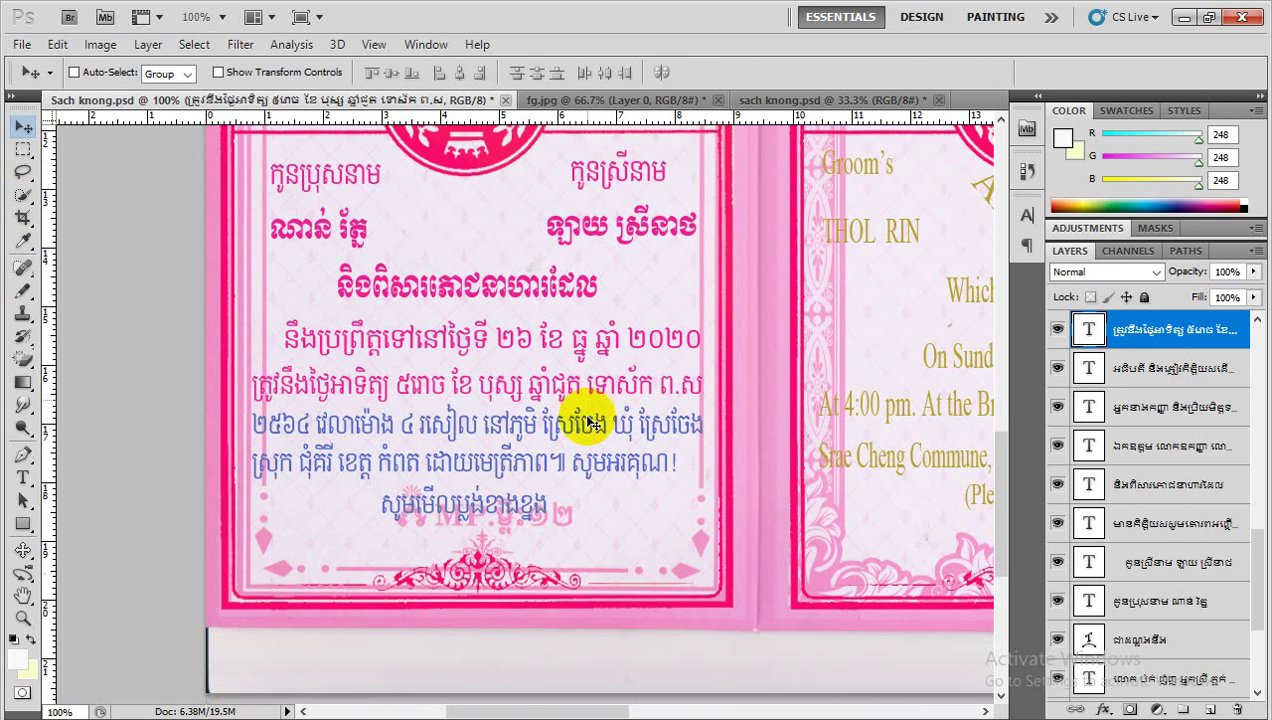
pyautogui.scroll(-1, 585, 416)
# Step: Give the whole ២៥៦៤ time-and-venue line the title's pink (#ee1e90) and commit it
pyautogui.click(23, 477)
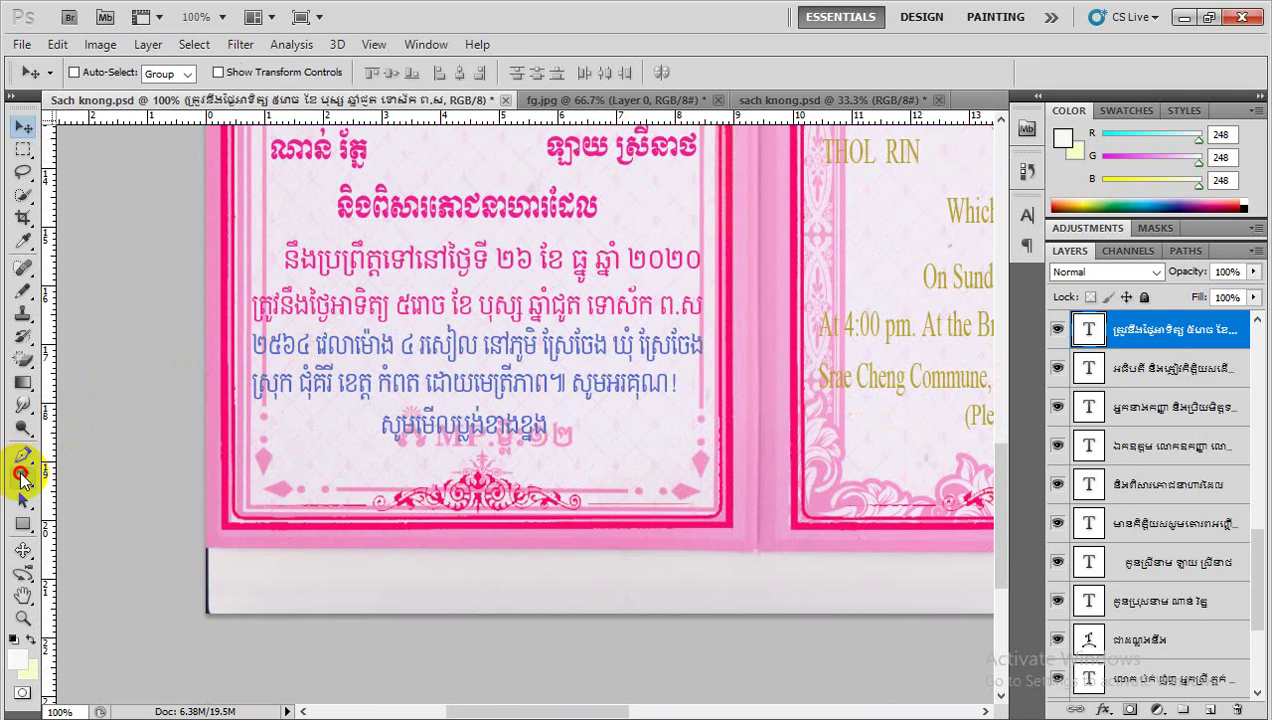
pyautogui.click(458, 340)
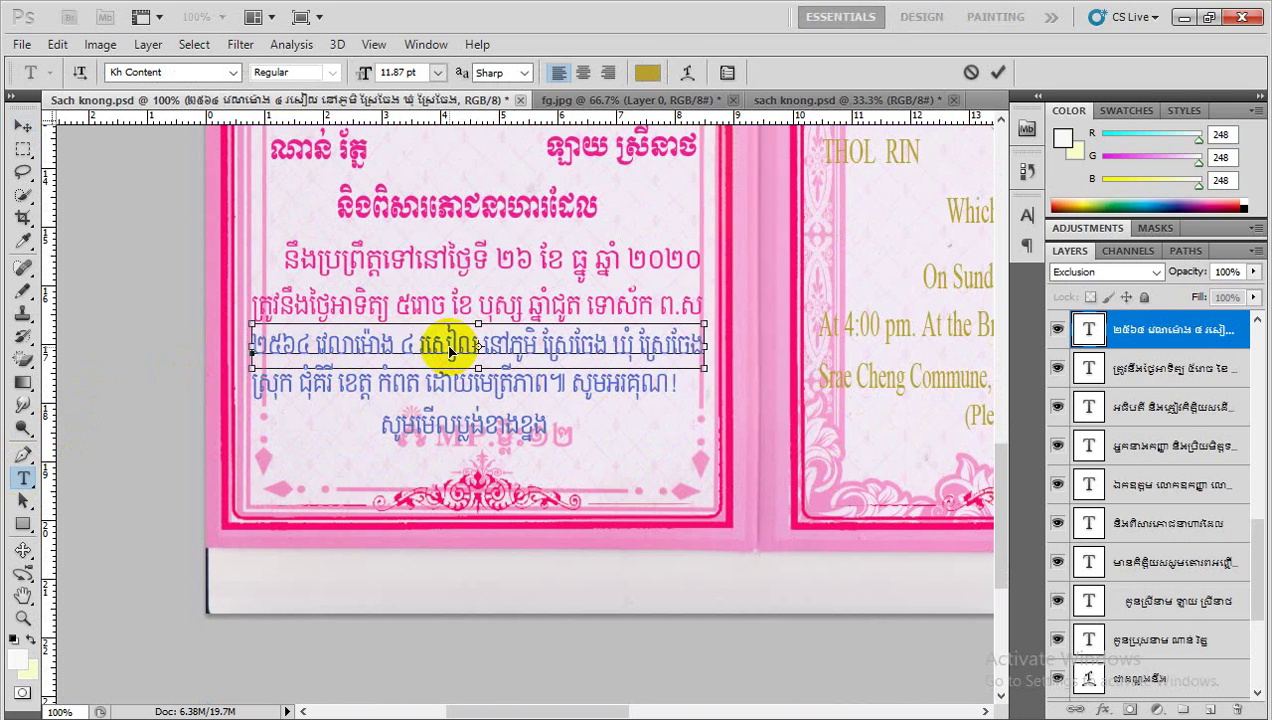
pyautogui.hotkey('ctrl', 'a')
pyautogui.click(647, 72)
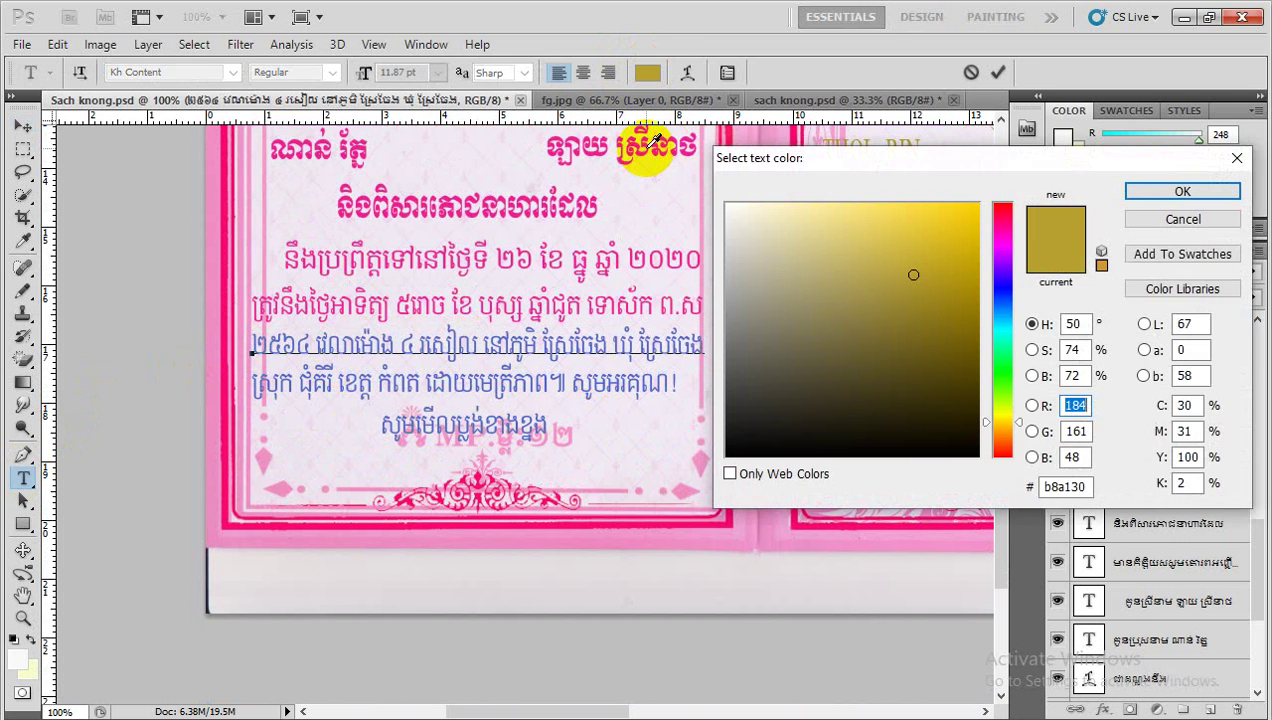
pyautogui.click(647, 143)
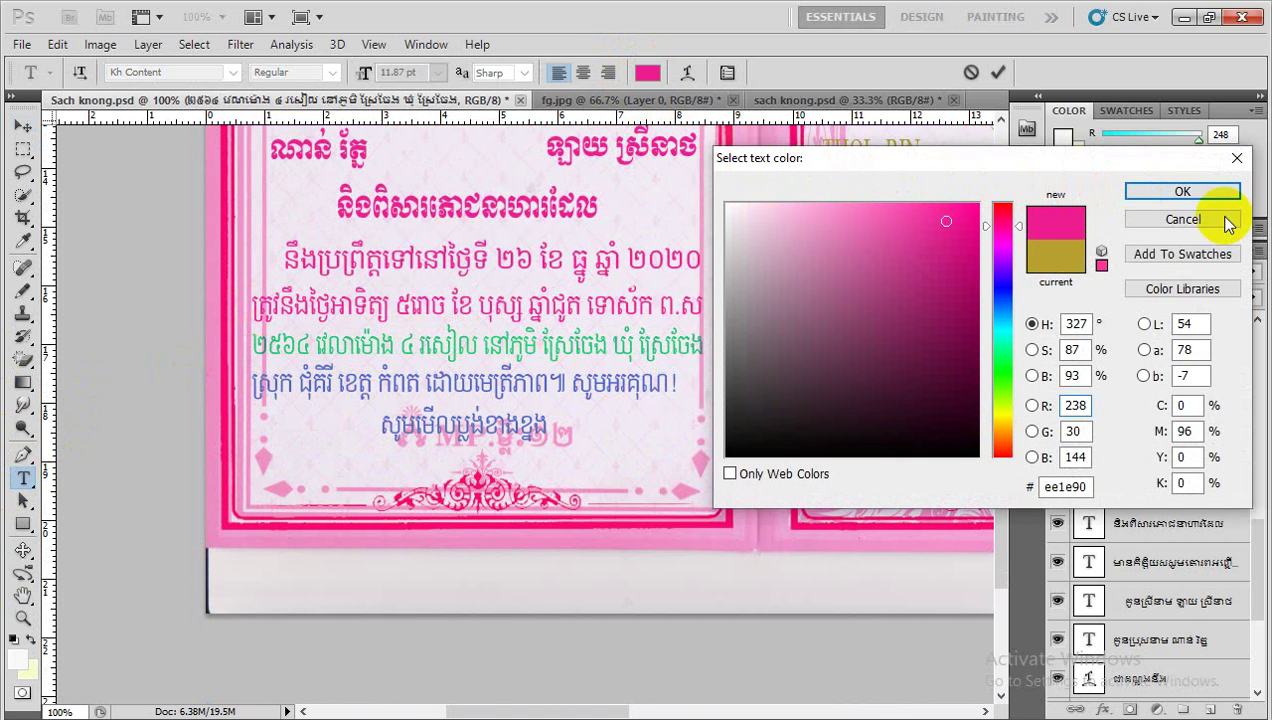
pyautogui.click(1200, 191)
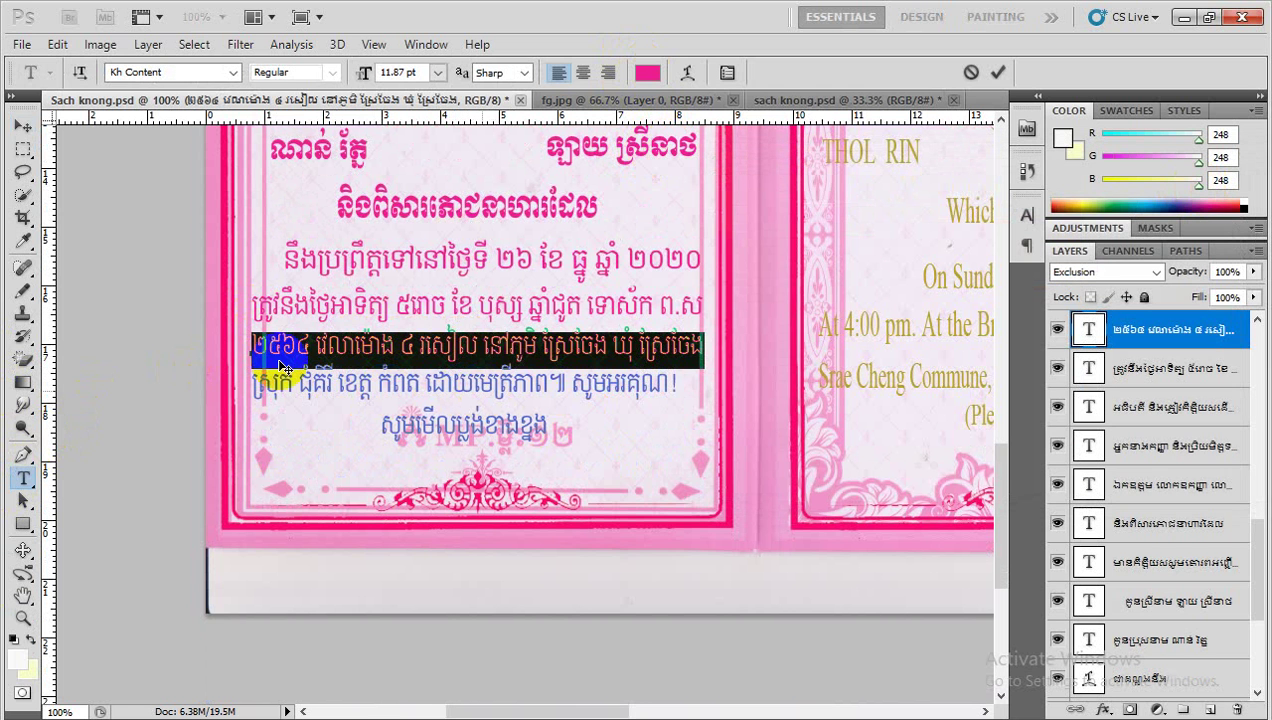
pyautogui.click(24, 127)
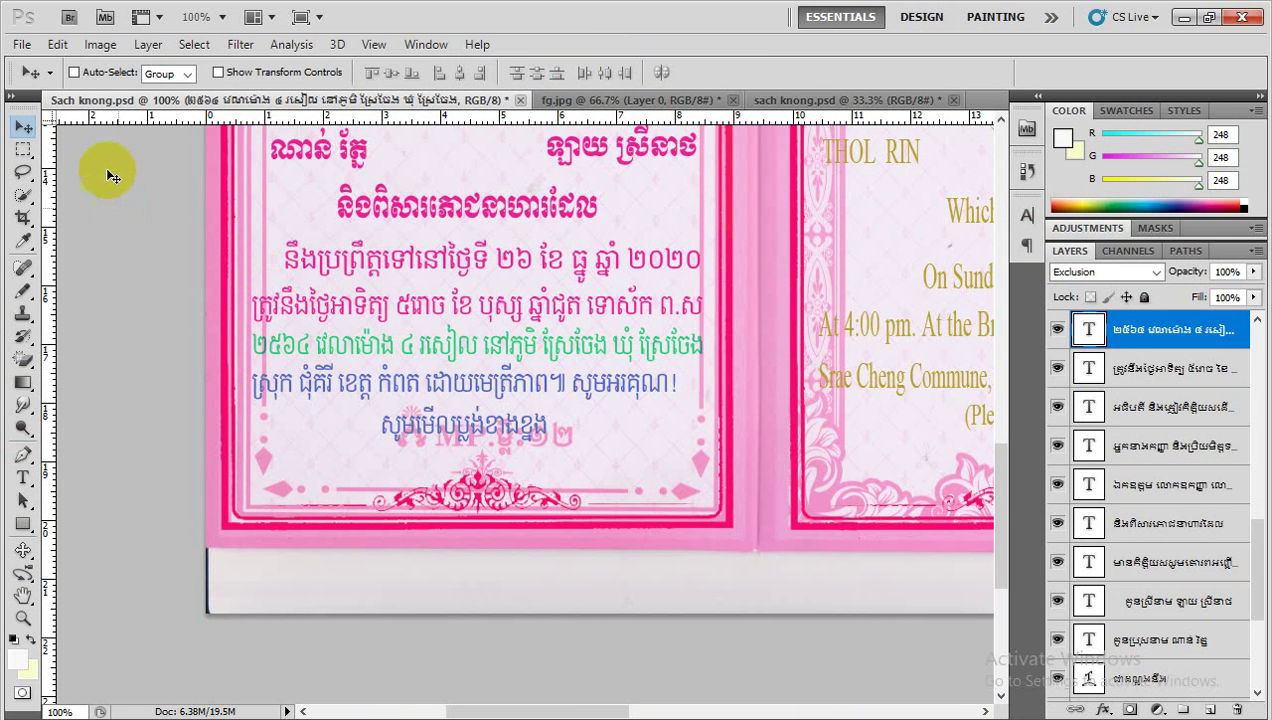
pyautogui.click(146, 44)
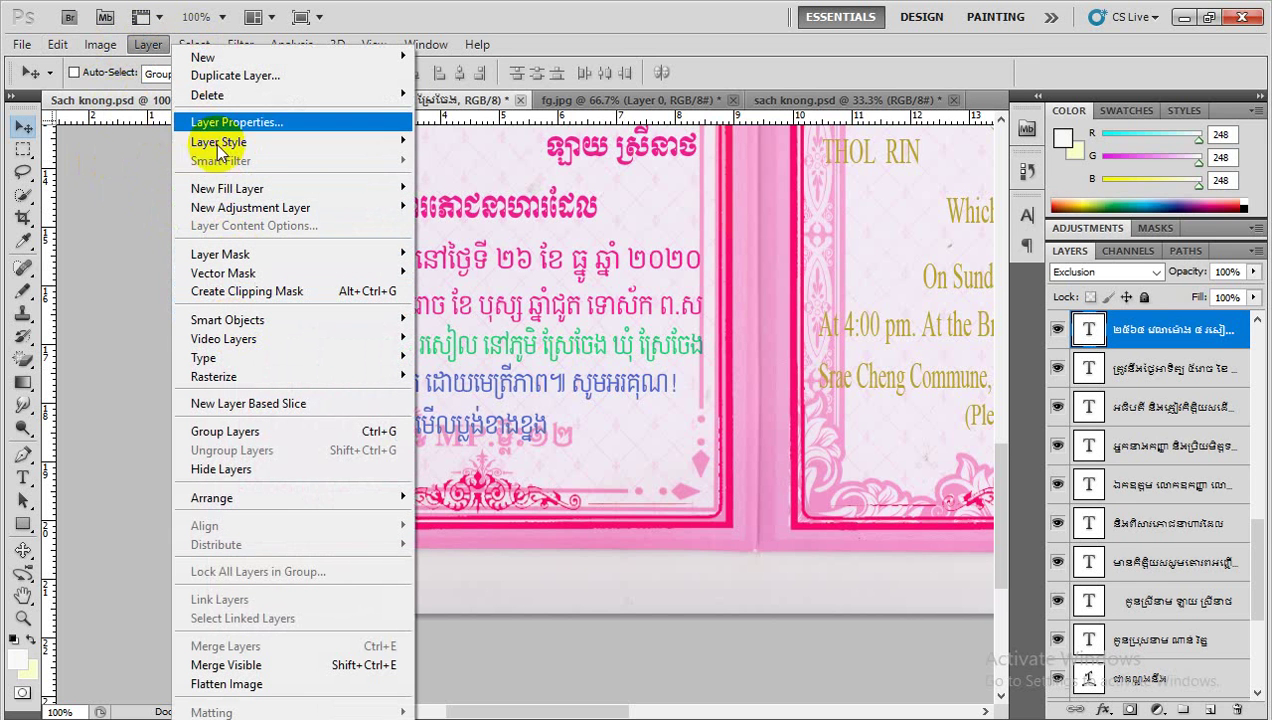
pyautogui.moveTo(219, 141)
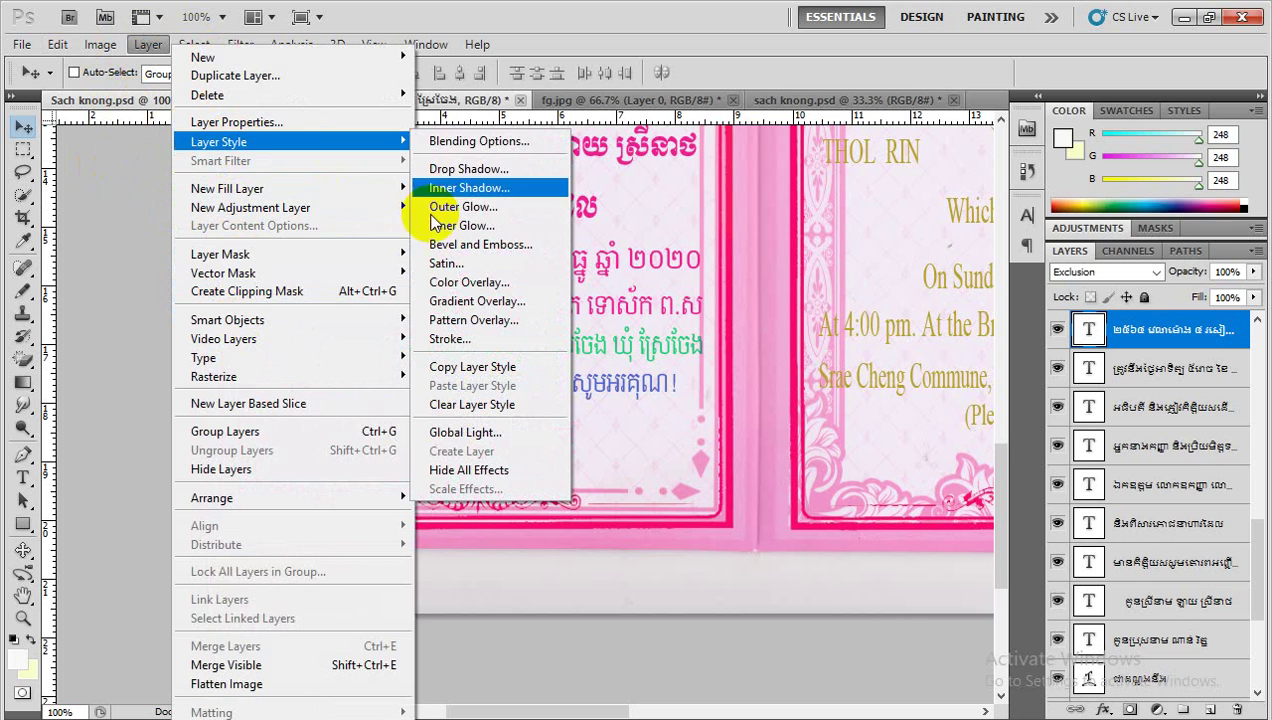
pyautogui.click(455, 340)
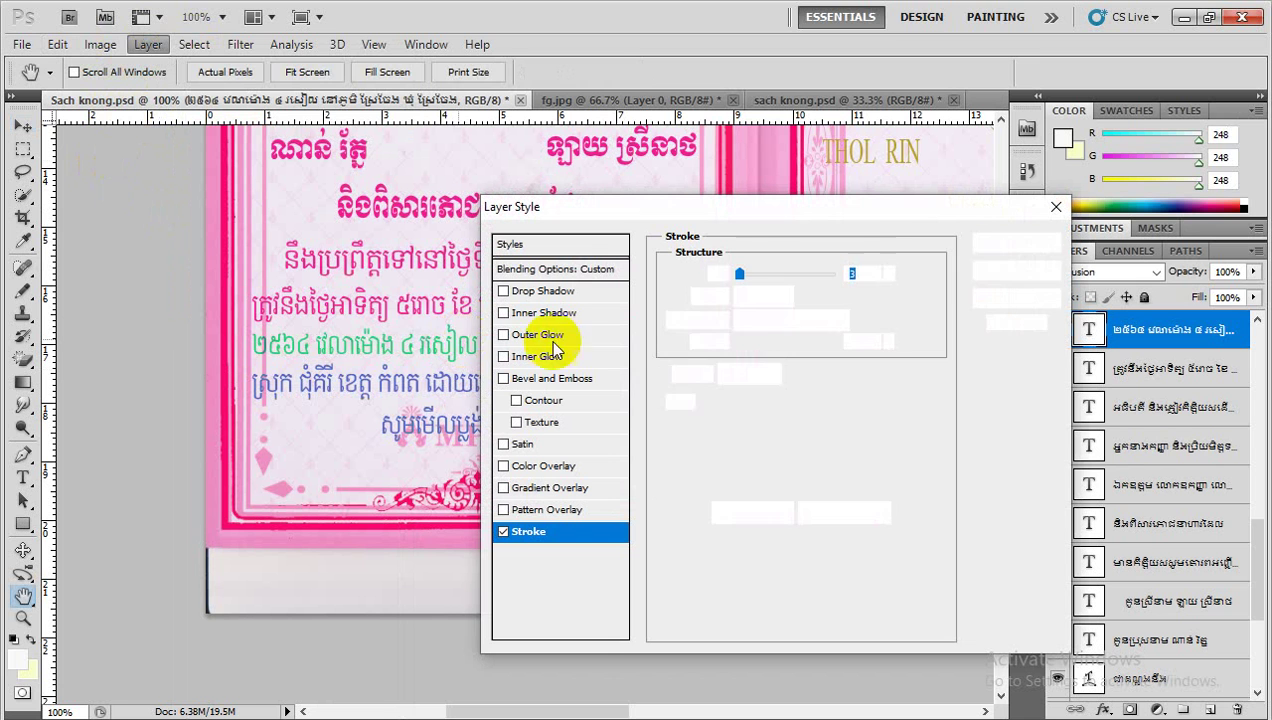
pyautogui.click(503, 532)
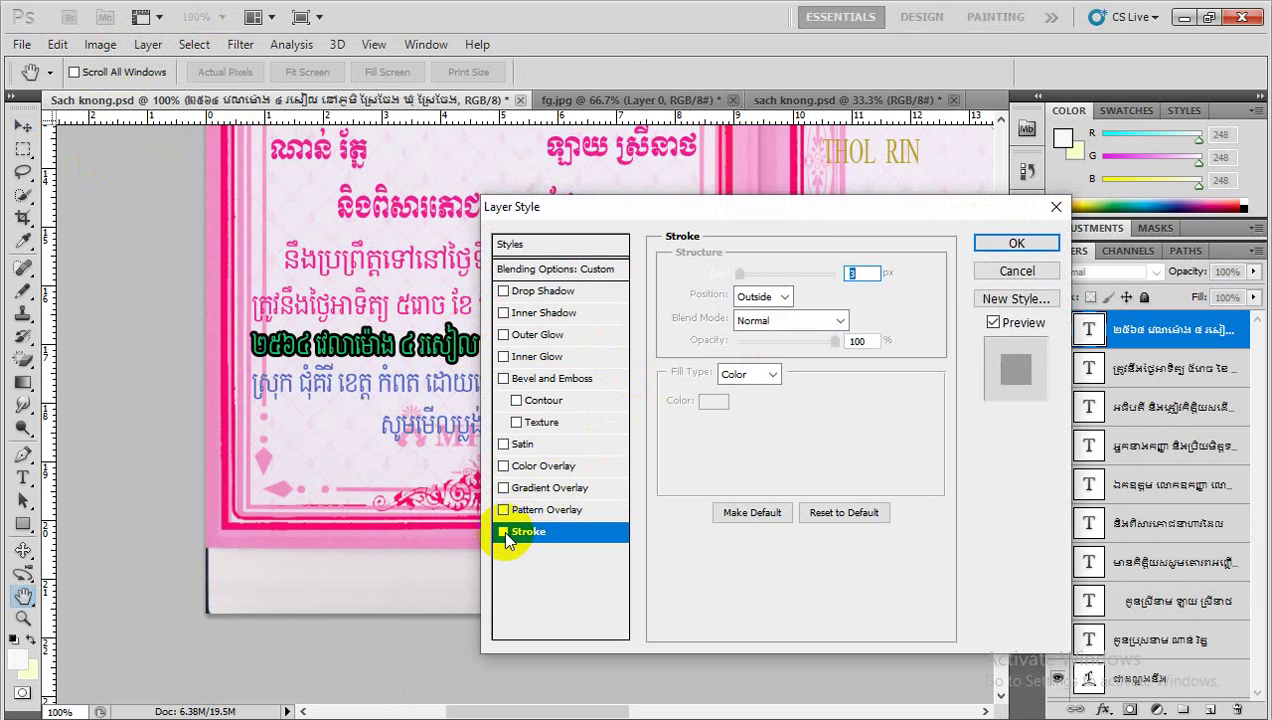
pyautogui.click(503, 532)
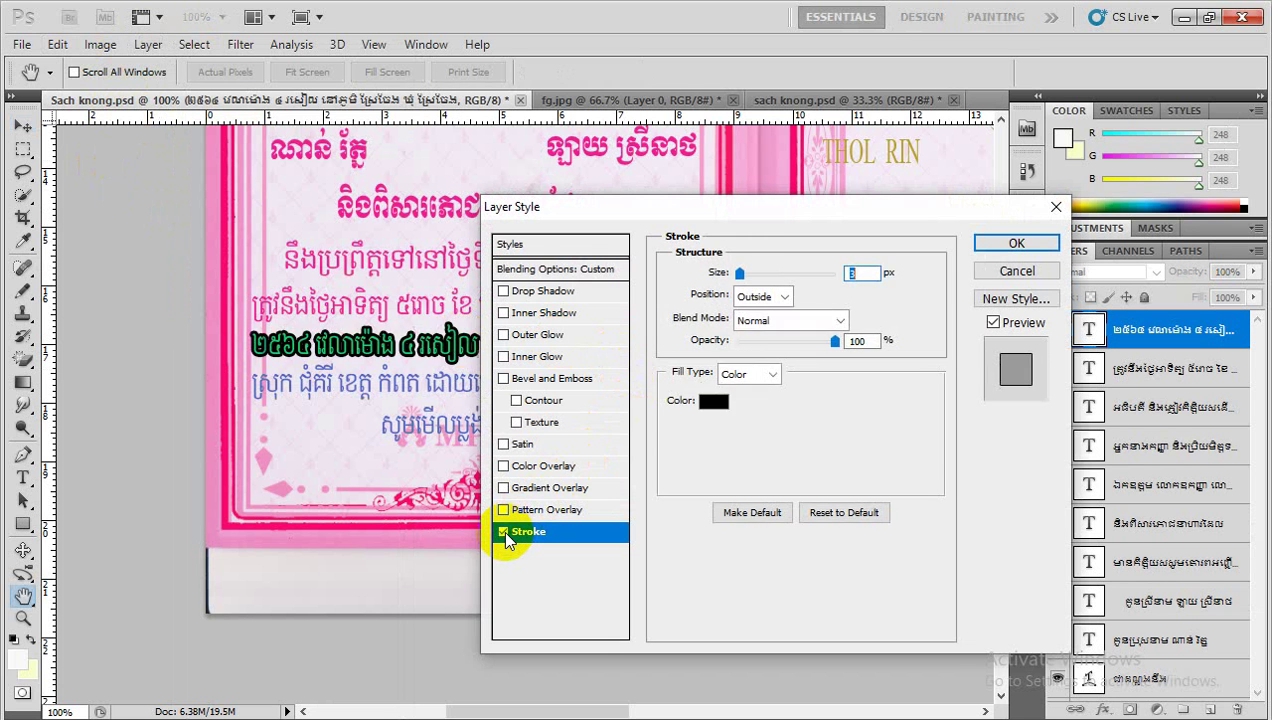
pyautogui.click(503, 532)
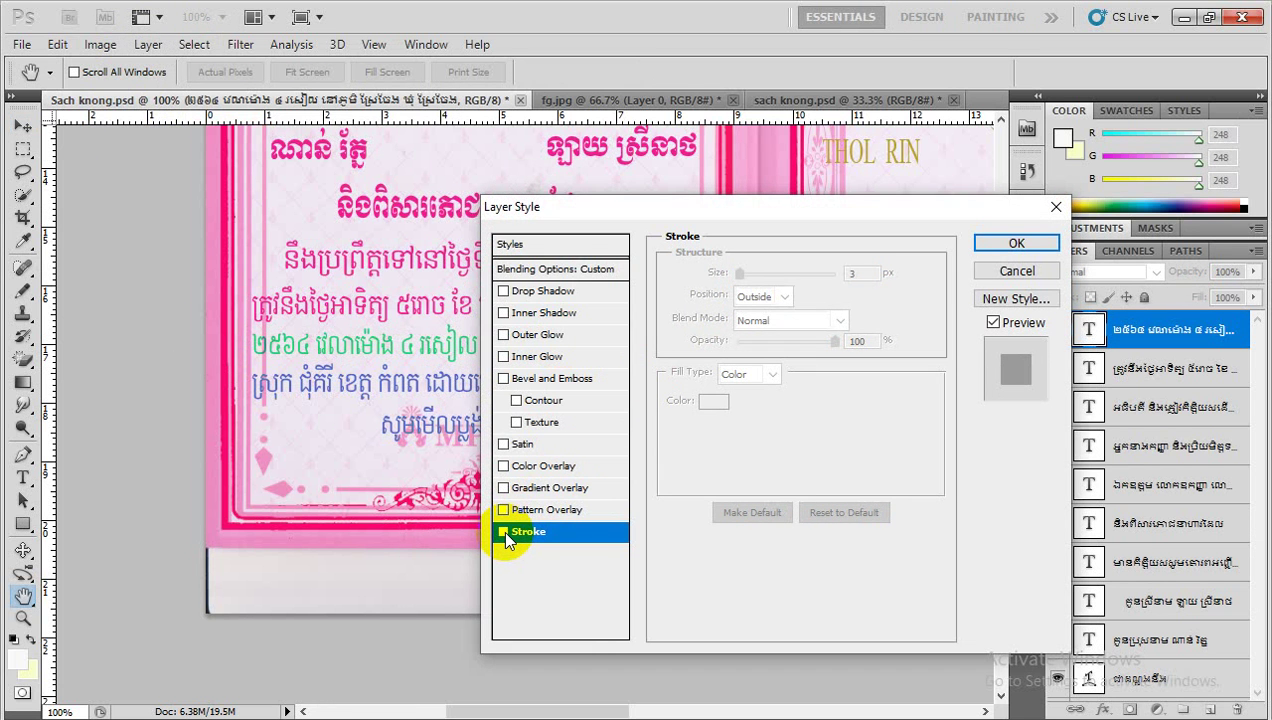
pyautogui.click(1058, 212)
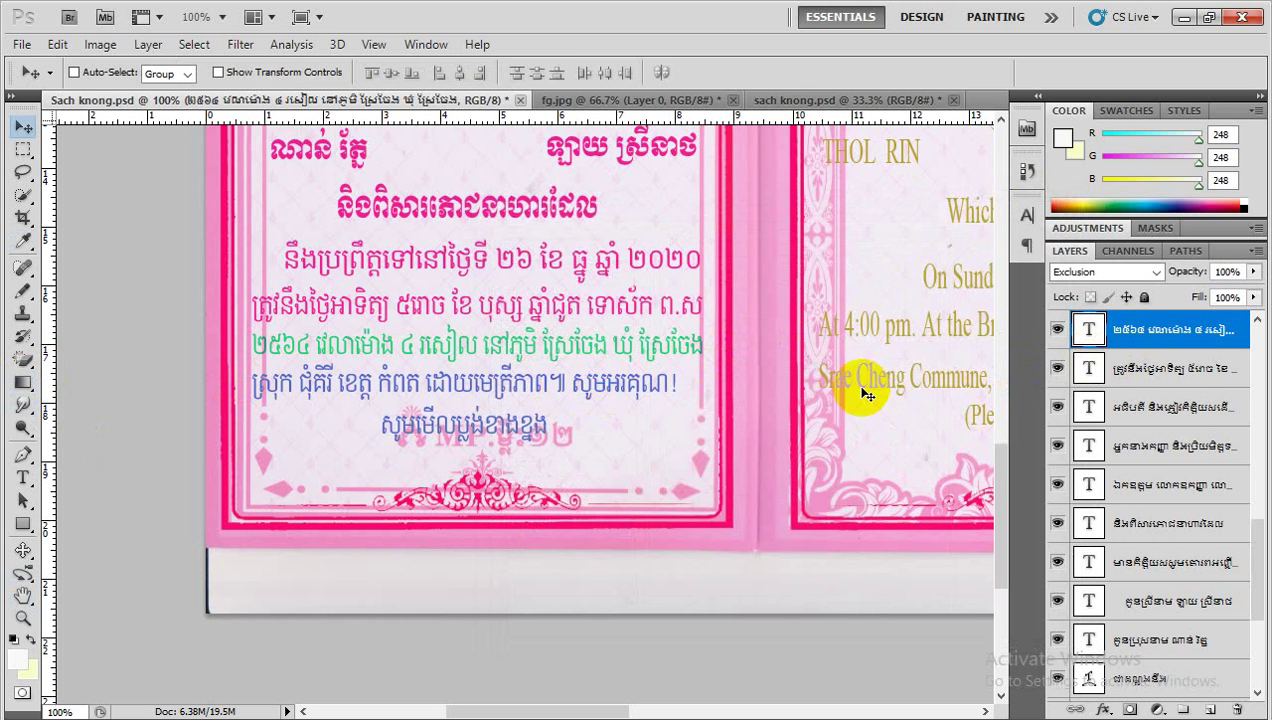
pyautogui.click(1056, 330)
# Step: Delete the green Khmer line's layer and duplicate the lunar-date line into its empty row
pyautogui.click(1056, 330)
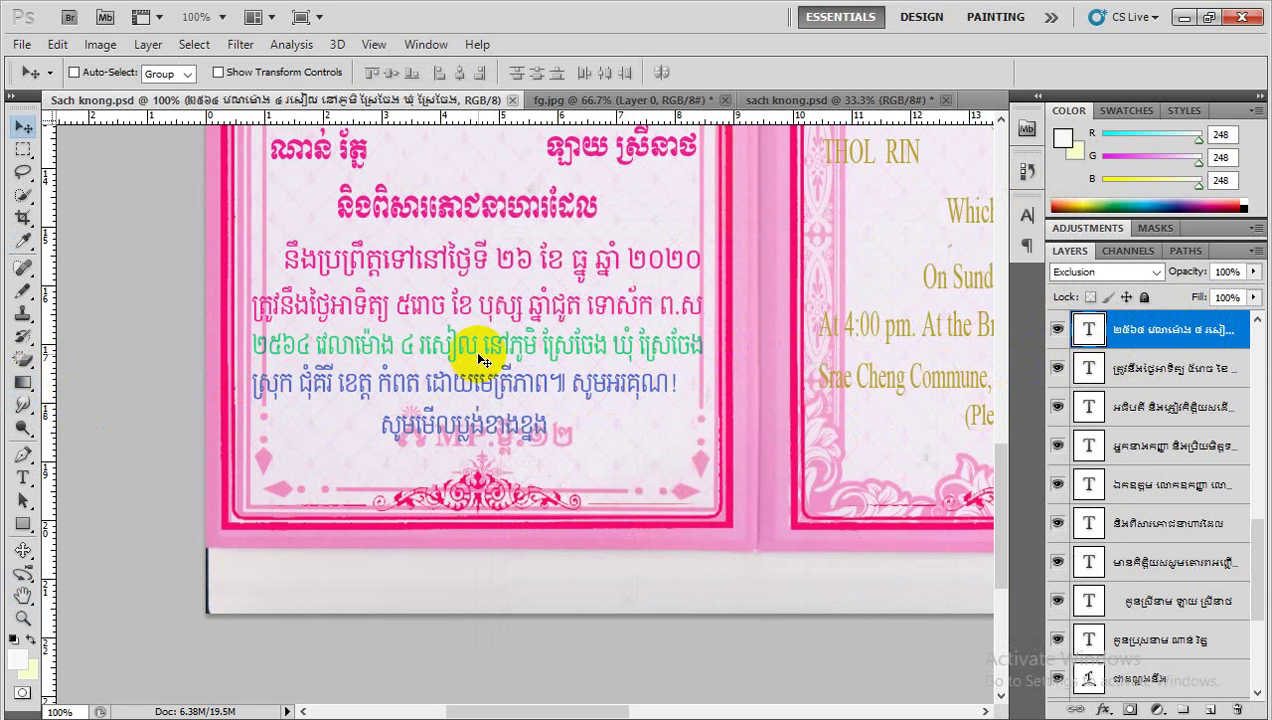
pyautogui.press('Delete')
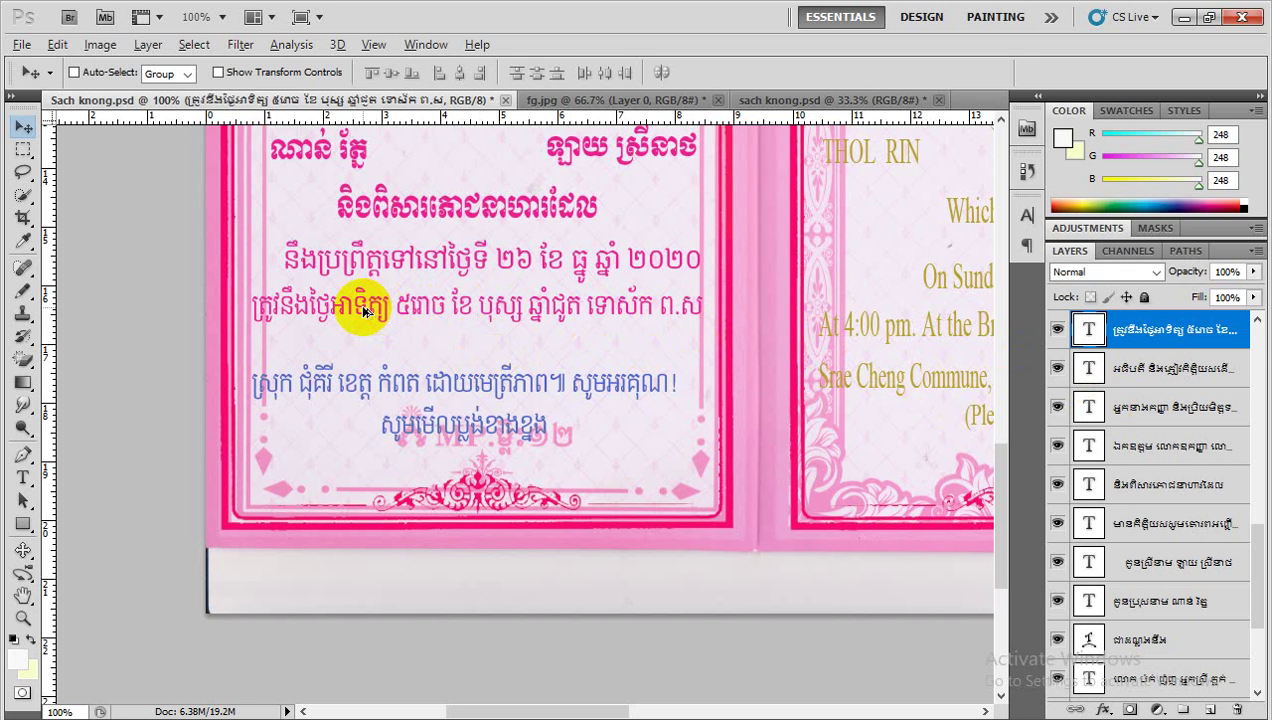
pyautogui.keyDown('alt'); pyautogui.moveTo(363, 316); pyautogui.dragTo(366, 354); pyautogui.keyUp('alt')
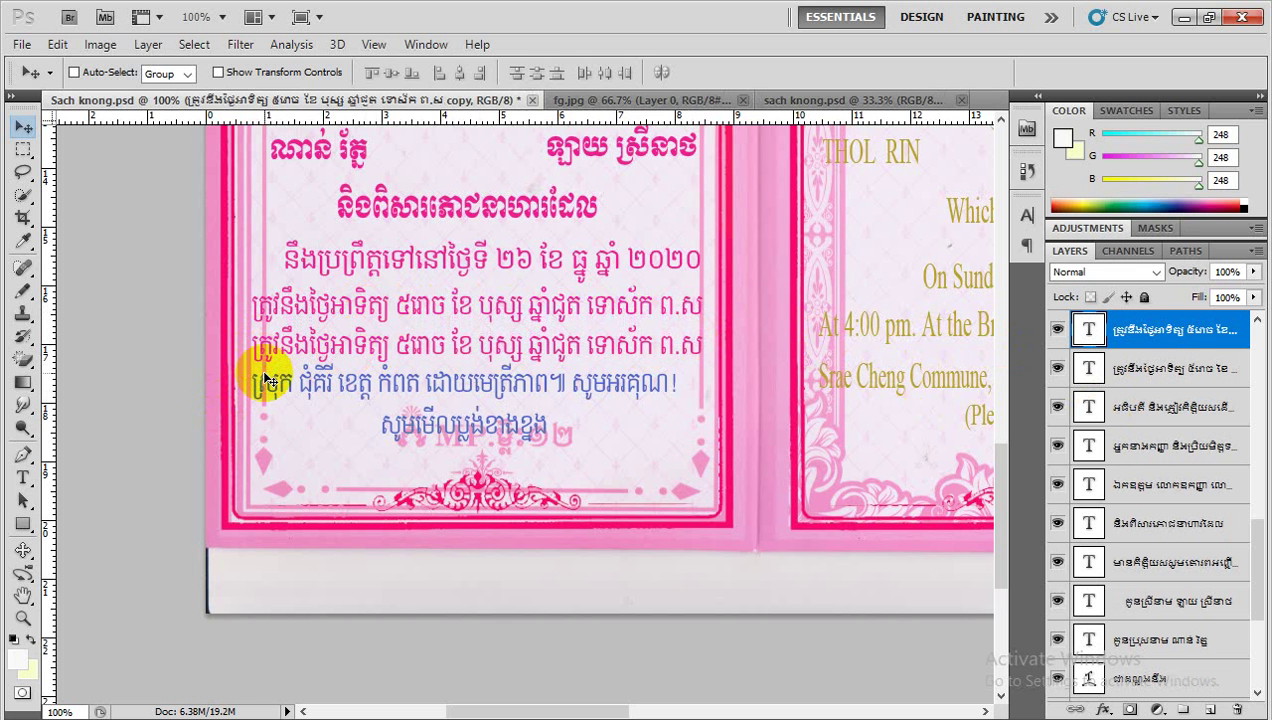
# Step: Replace all the copied line's text with the year ២៥៦៤
pyautogui.click(22, 477)
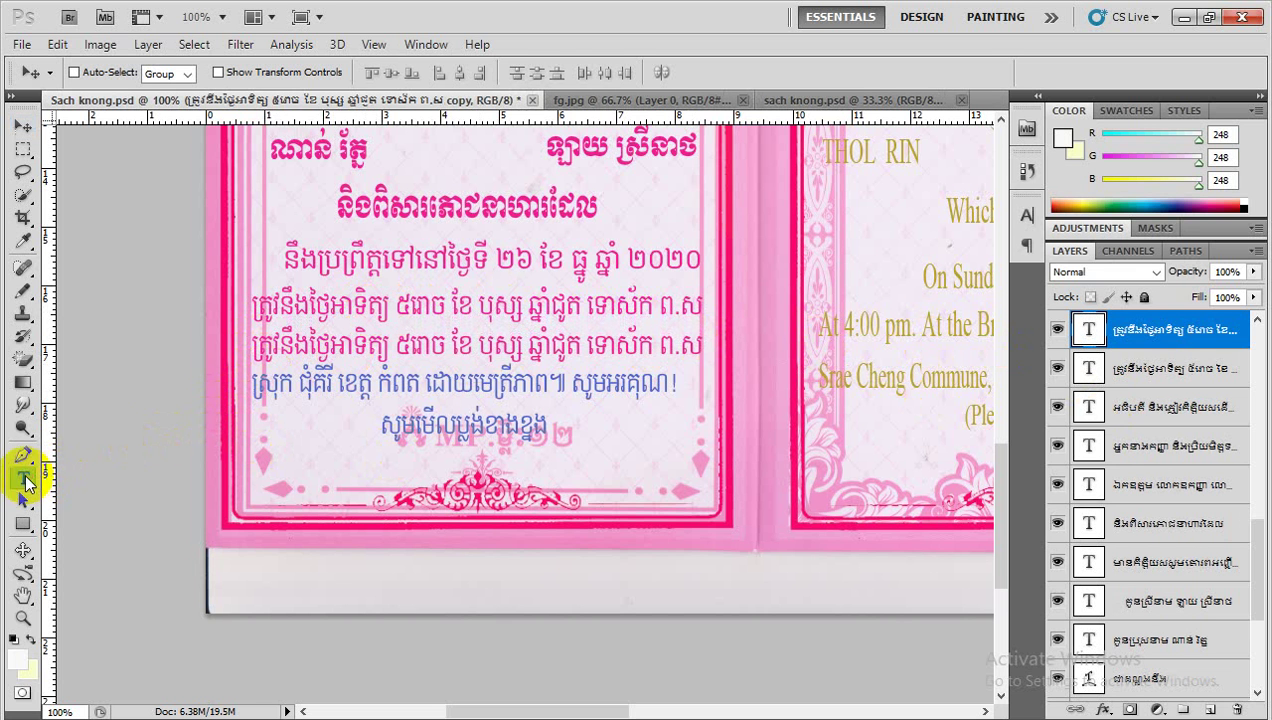
pyautogui.click(490, 350)
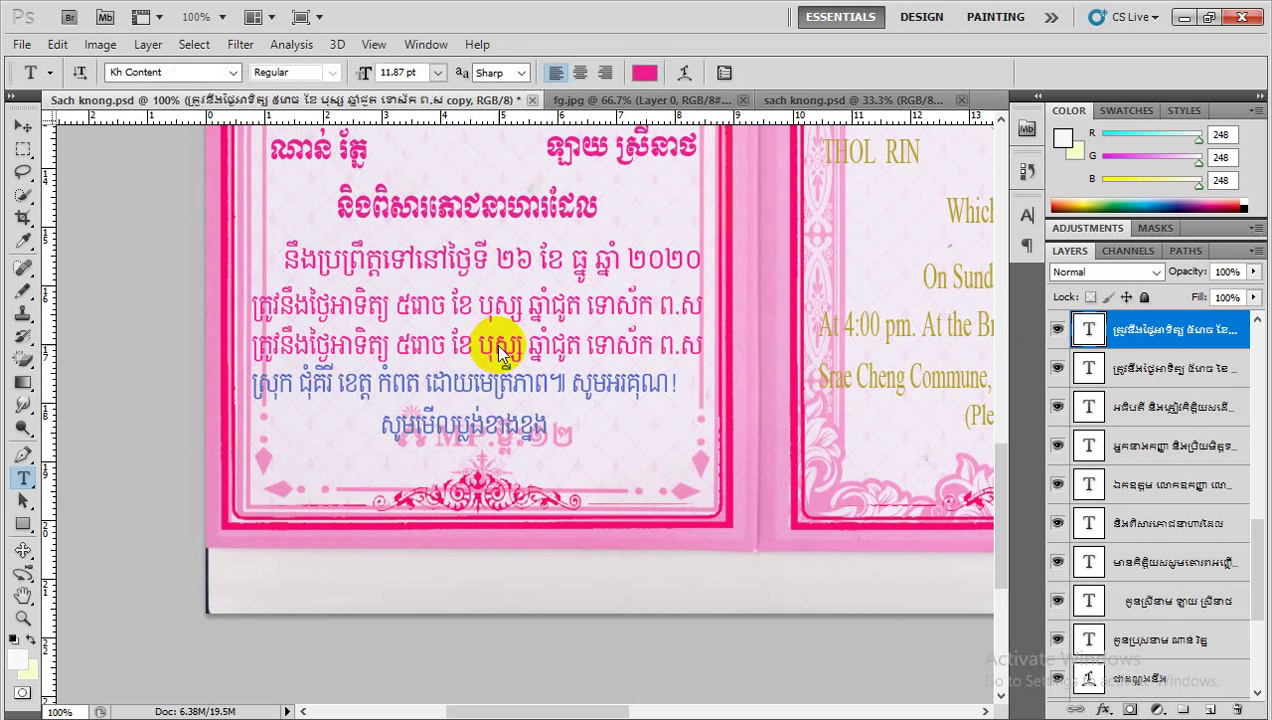
pyautogui.click(490, 350)
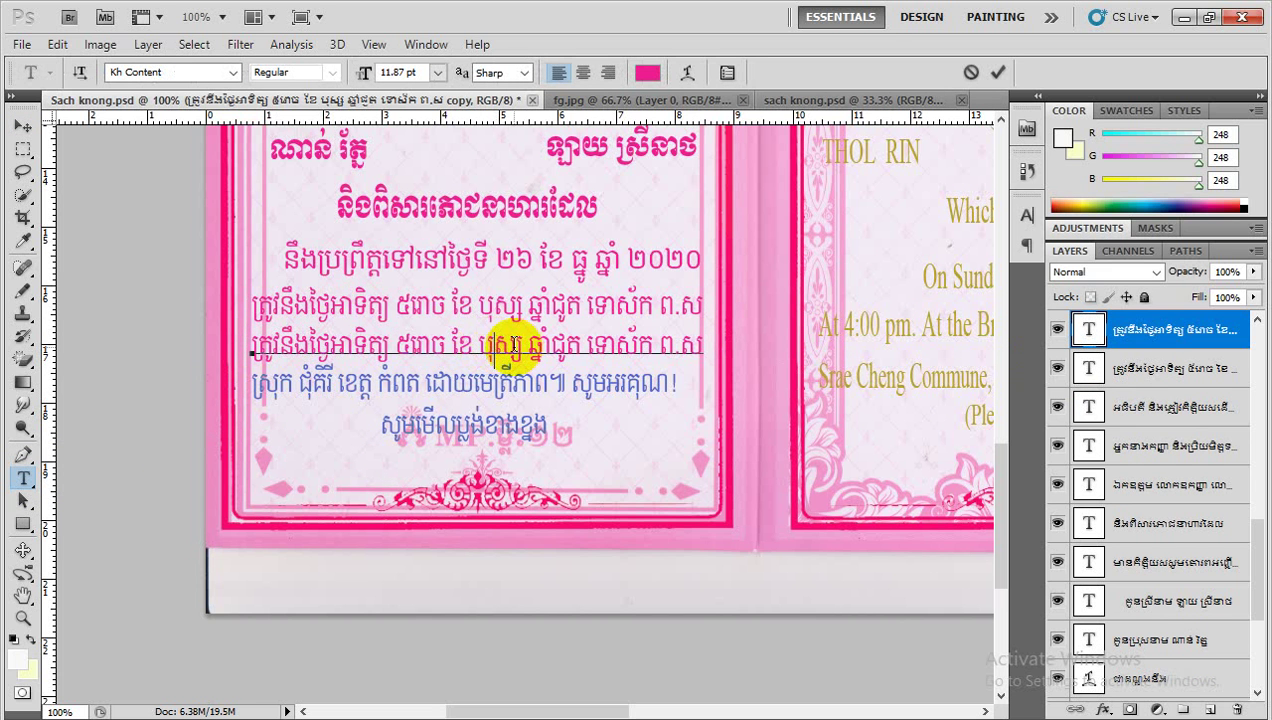
pyautogui.moveTo(490, 350); pyautogui.dragTo(515, 350)
pyautogui.tripleClick(514, 349)
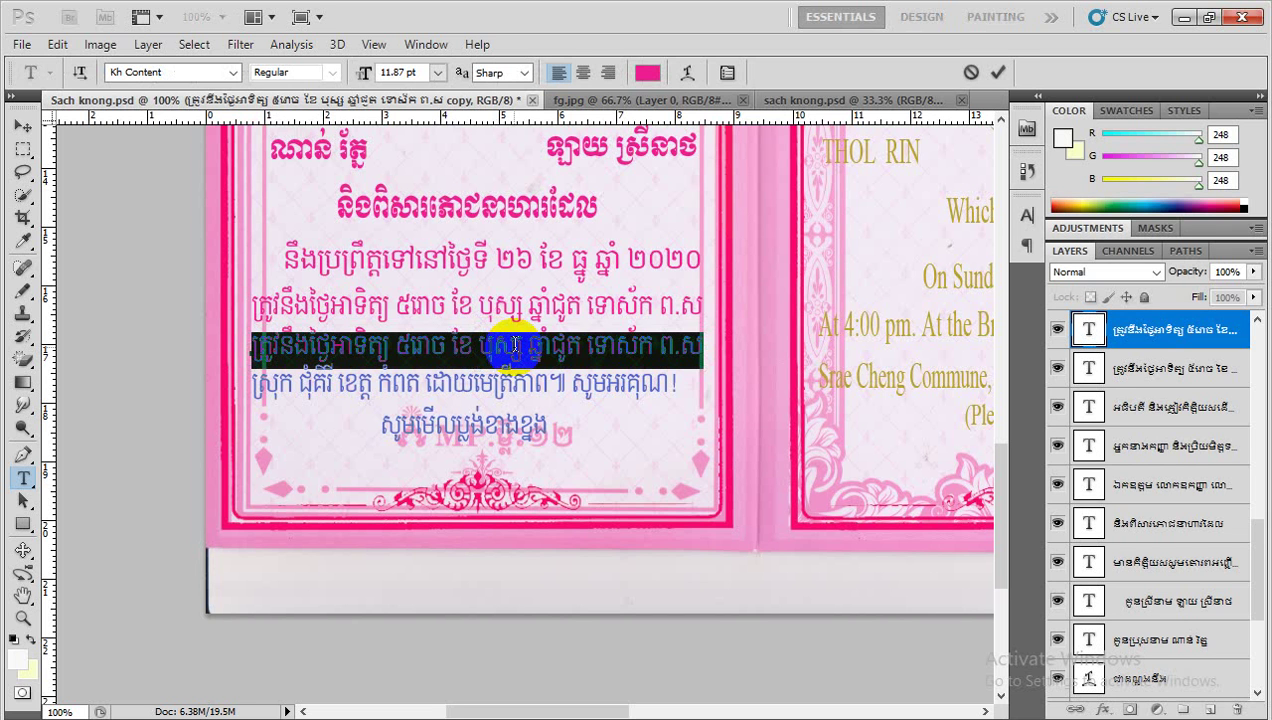
pyautogui.write('២')
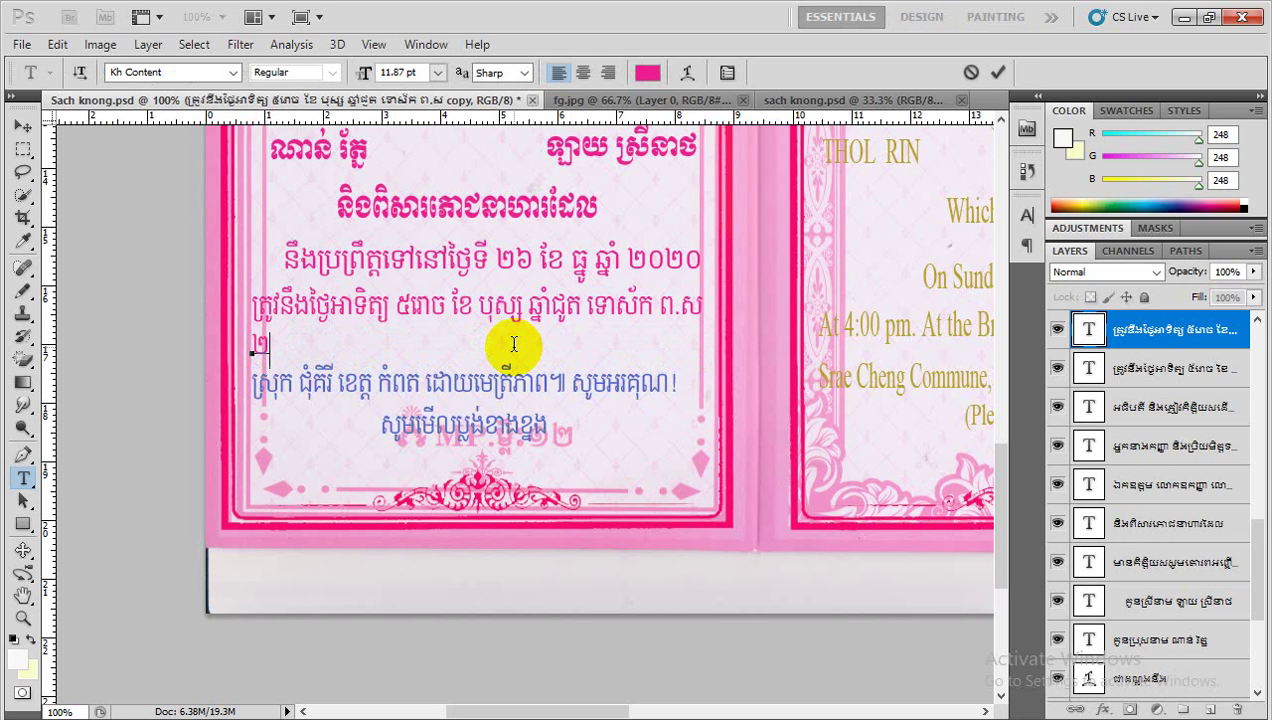
pyautogui.write('៥៦៤')
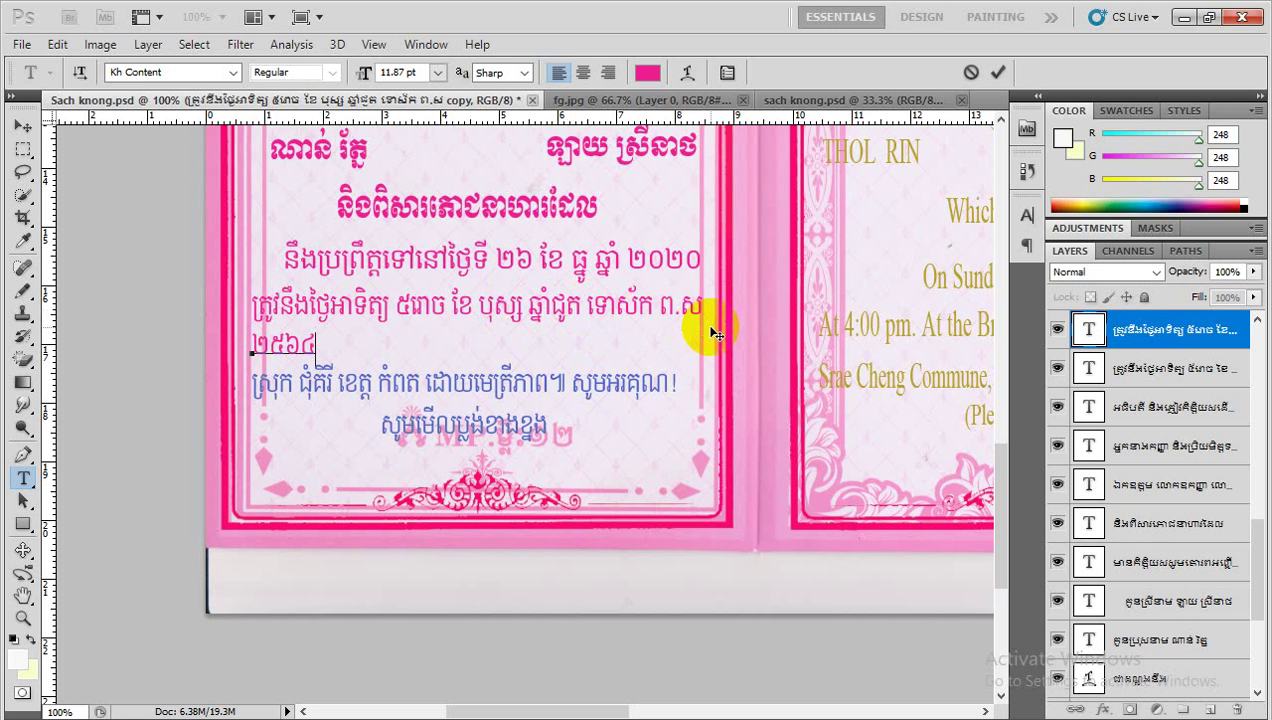
pyautogui.doubleClick(295, 343)
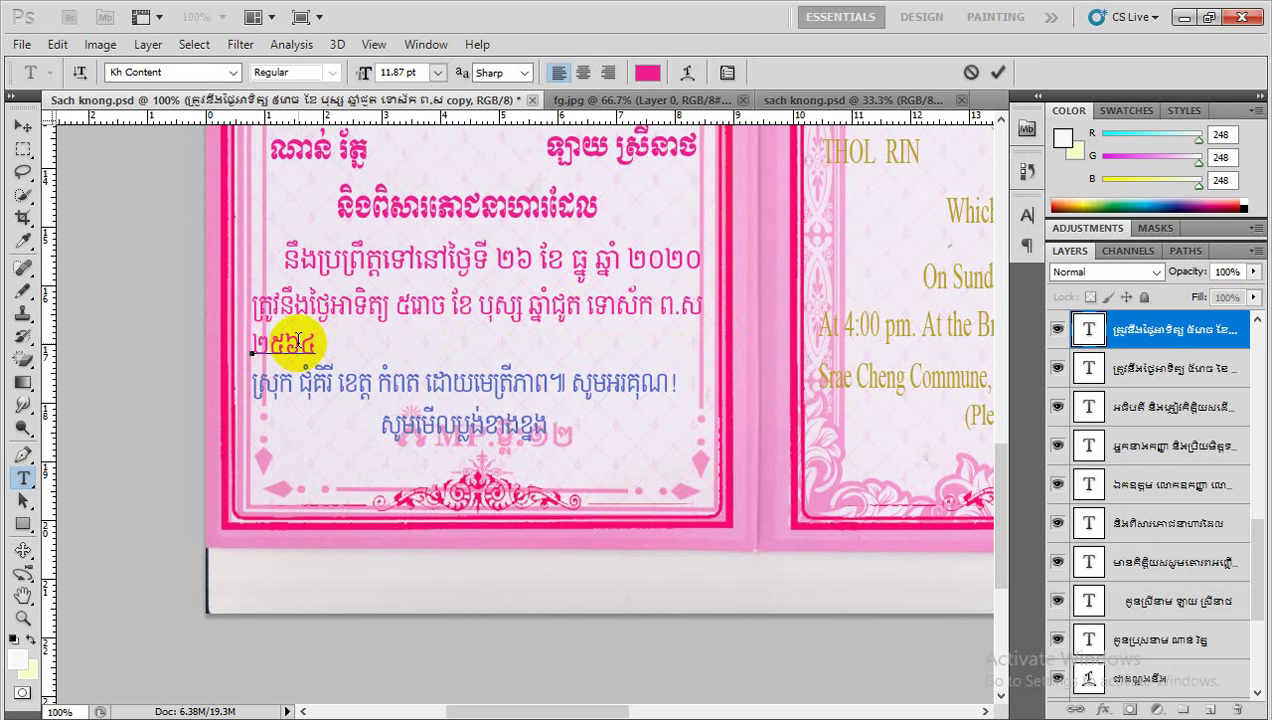
pyautogui.click(350, 357)
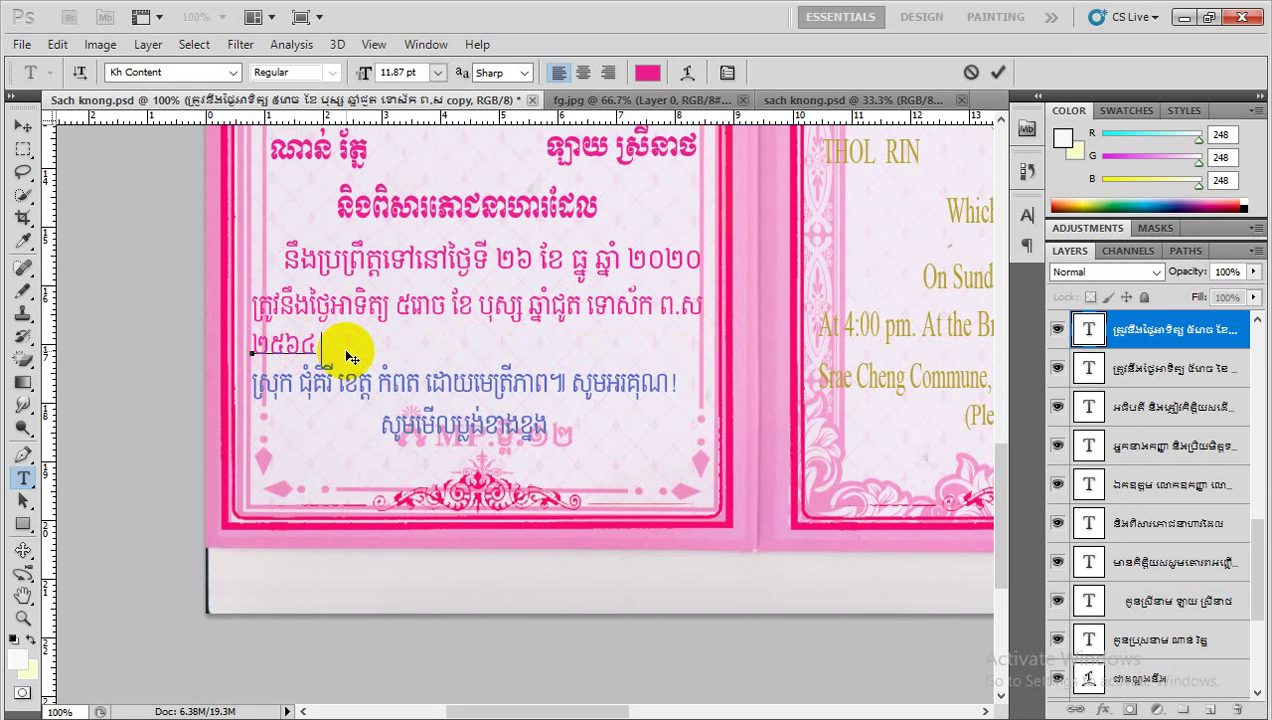
# Step: Continue the line after ២៥៦៤ with the 4 pm time and village wording
pyautogui.write(' វ')
pyautogui.write('េលាម')
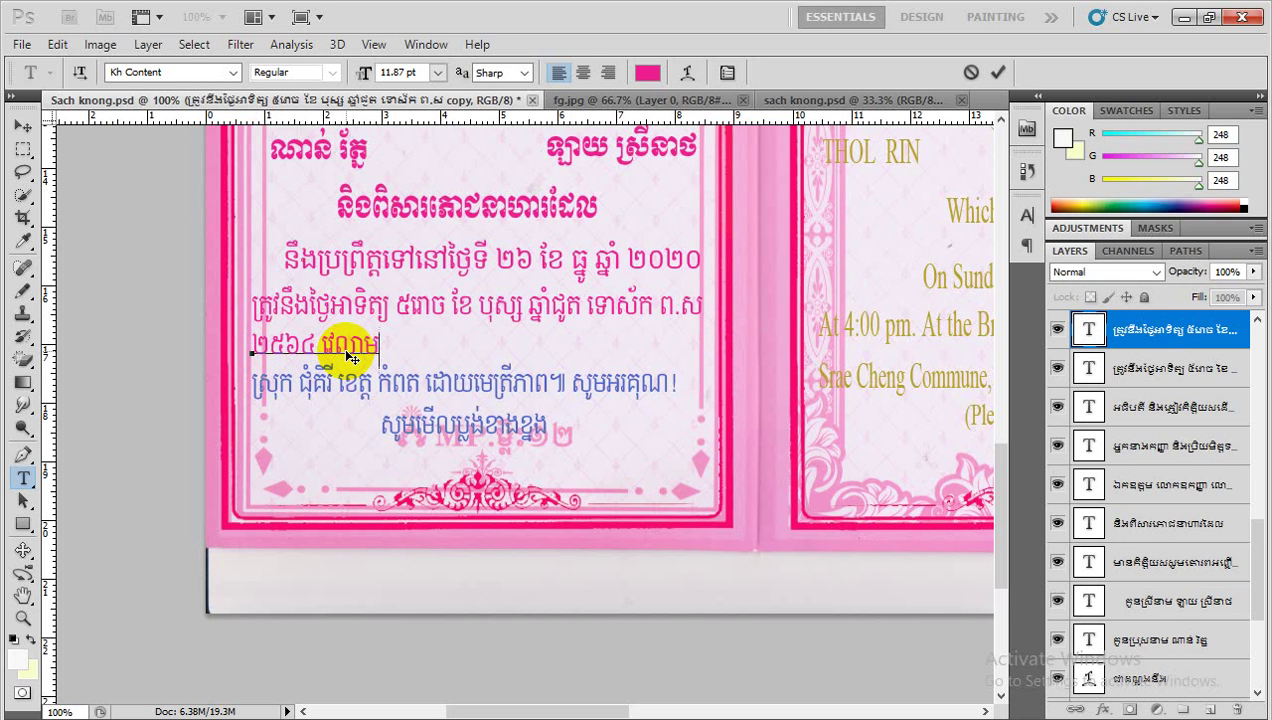
pyautogui.write('៉ោង')
pyautogui.write(' ៤')
pyautogui.write(' រសៀ')
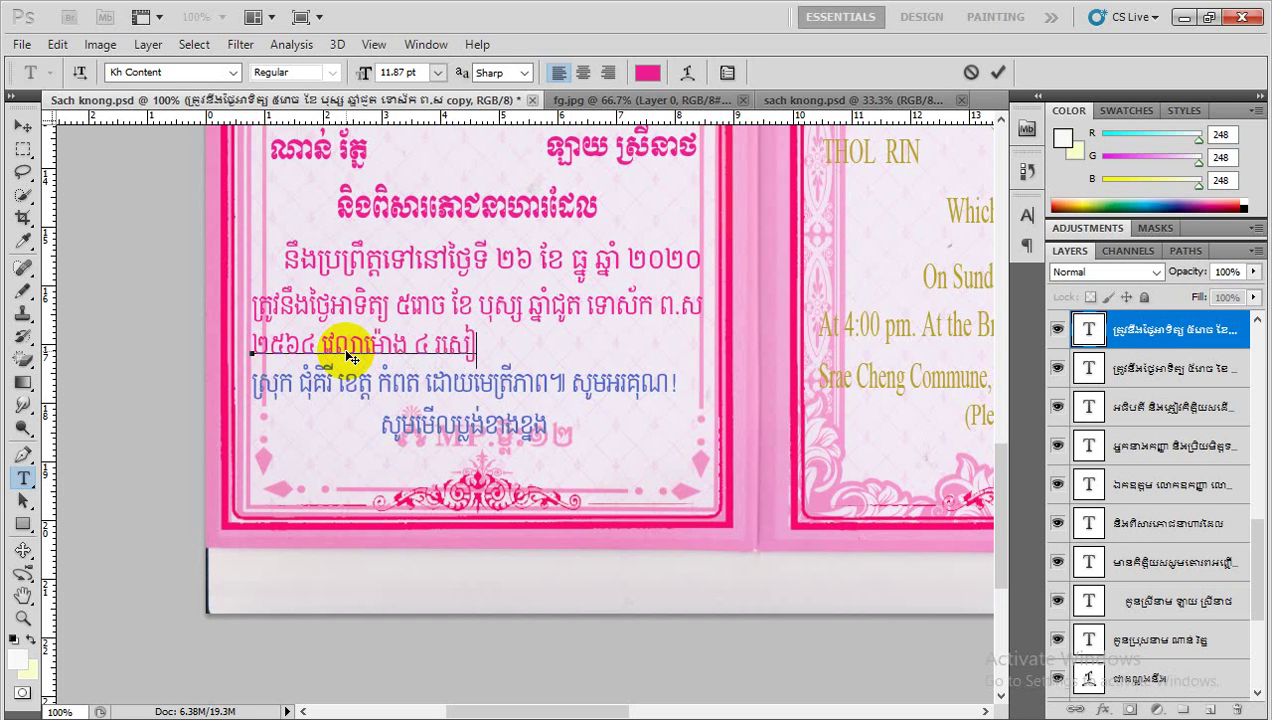
pyautogui.write('លន')
pyautogui.write('ៅក')
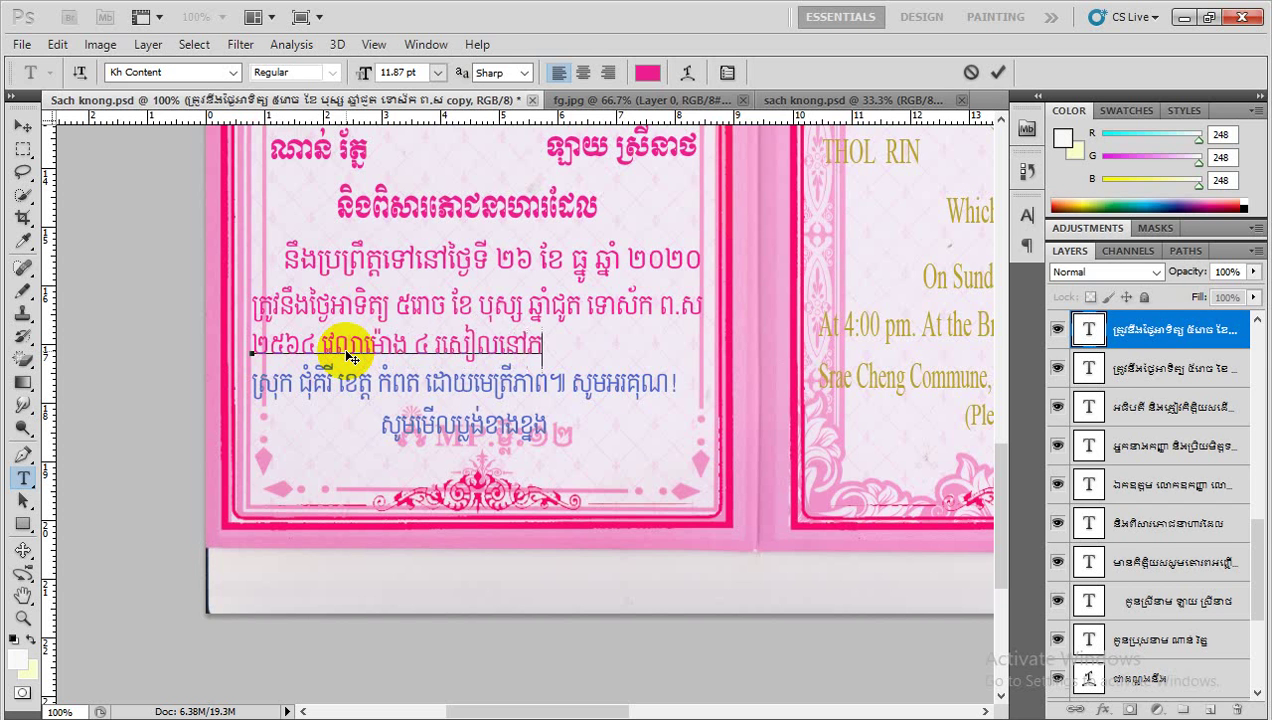
pyautogui.write('ូមិ')
pyautogui.write(' ចេក')
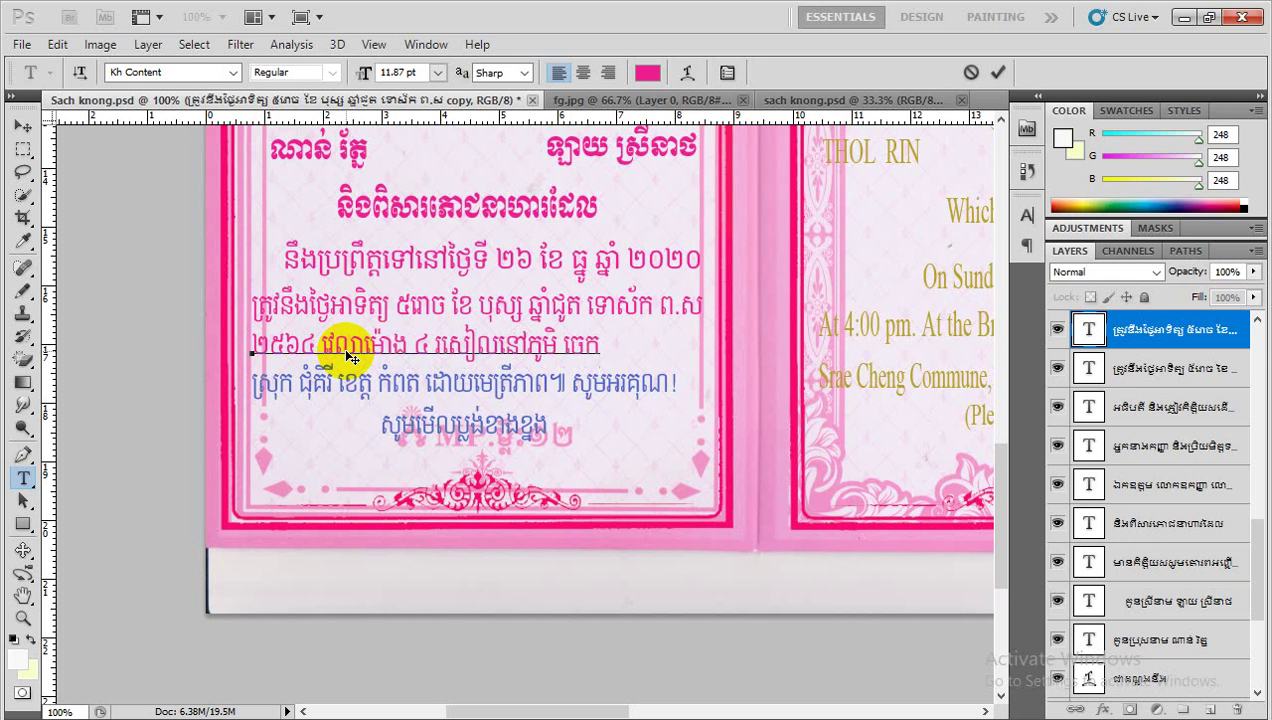
pyautogui.write(' ឃ')
pyautogui.write('អ')
pyautogui.press('BackSpace')
pyautogui.write('ស')
pyautogui.write('អ')
pyautogui.write('វ')
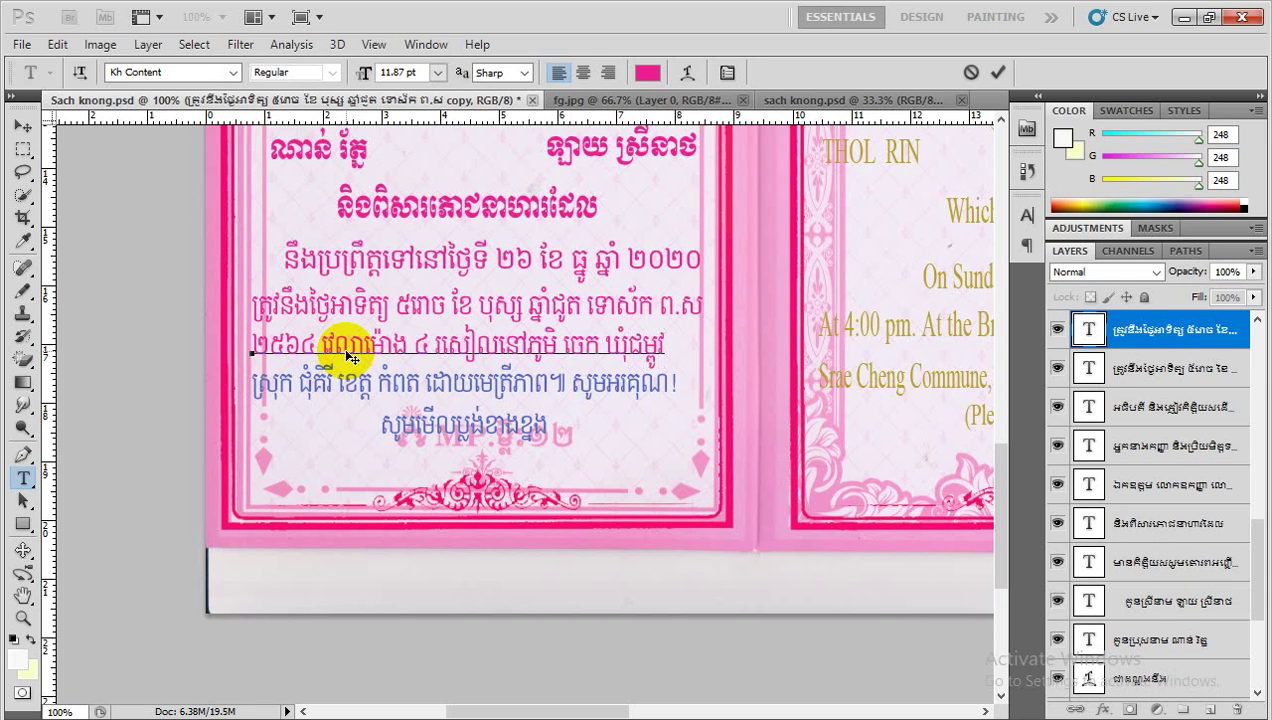
pyautogui.write('ន')
pyautogui.write('្ត')
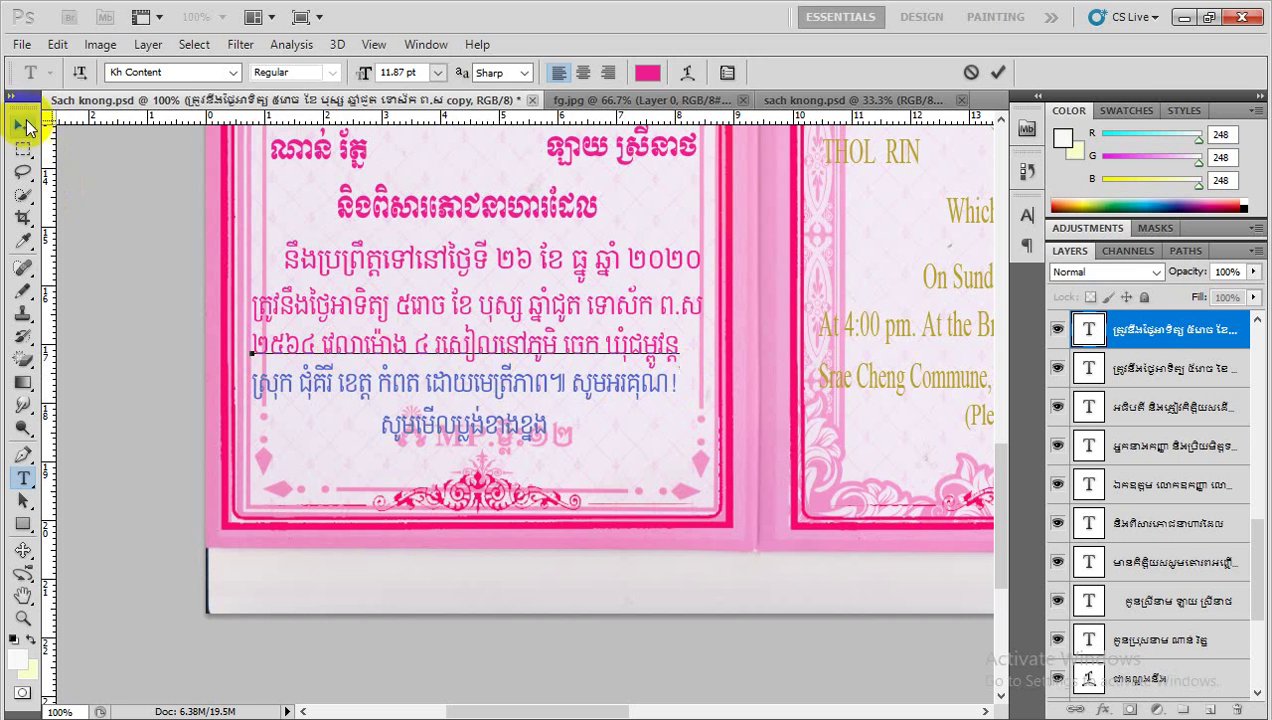
# Step: Stretch the ២៥៦៤ time-and-place line to about 105% width and apply the transform
pyautogui.click(24, 125)
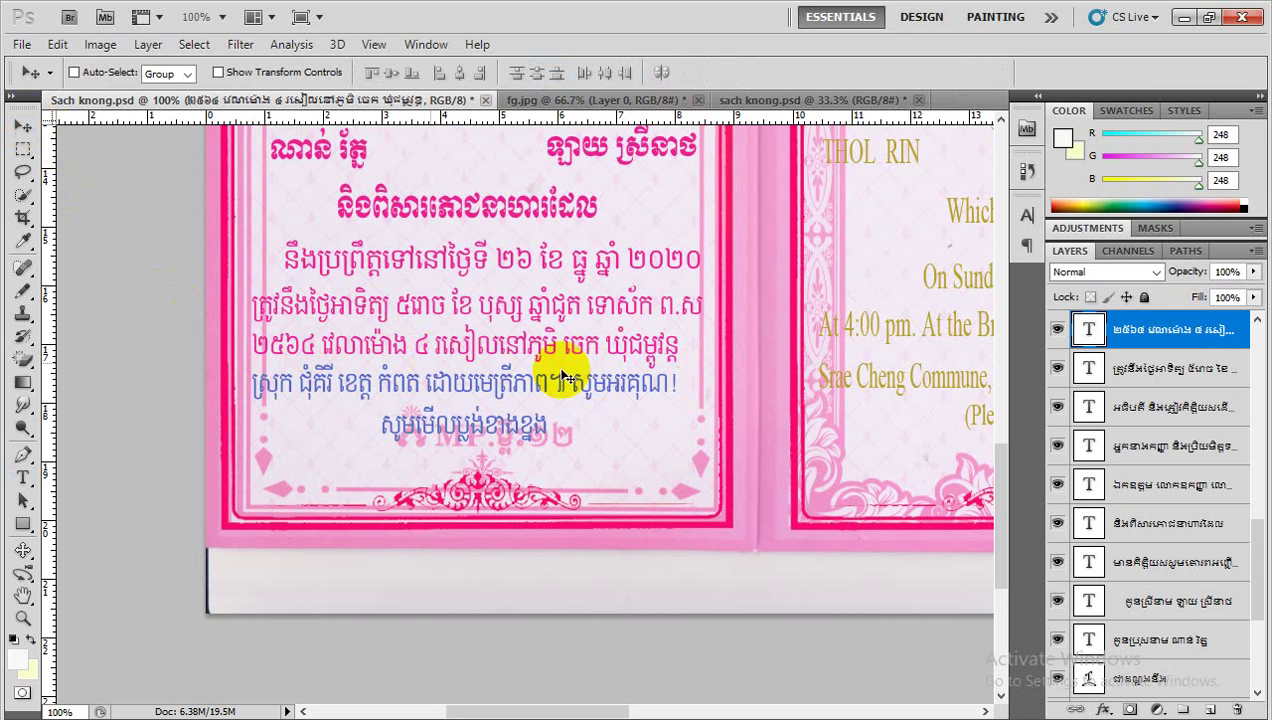
pyautogui.hotkey('ctrl', 't')
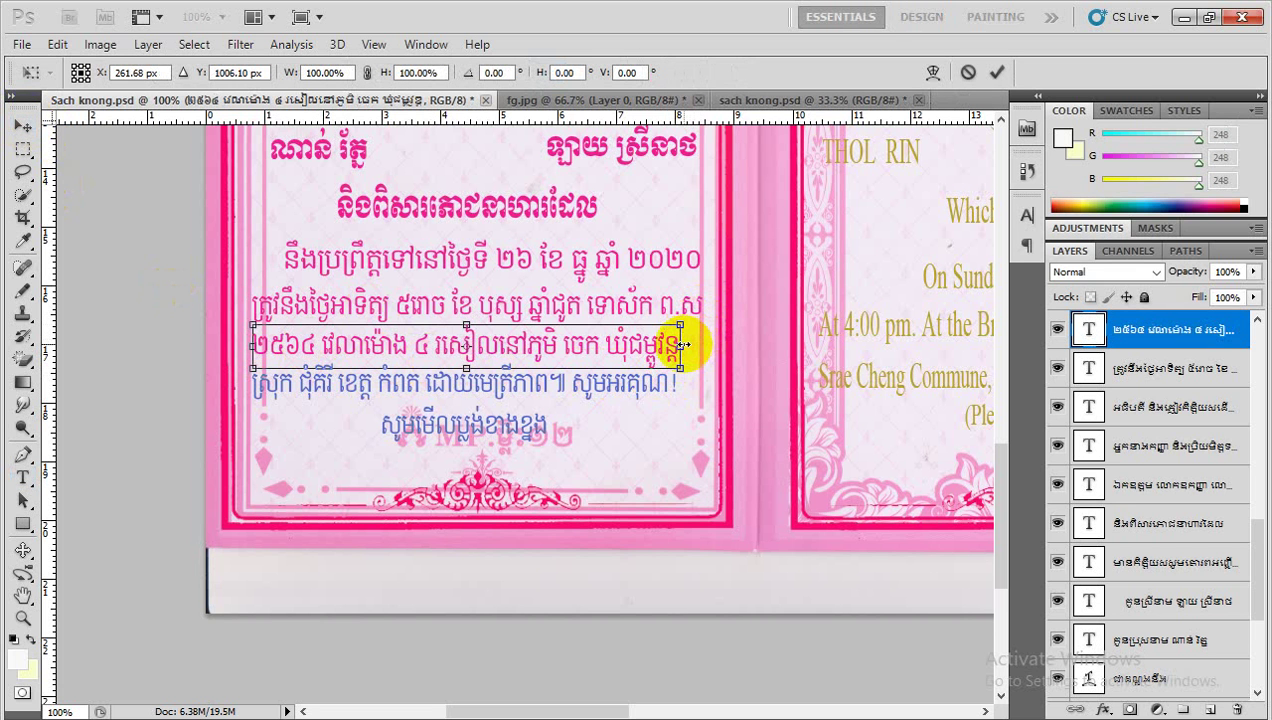
pyautogui.moveTo(680, 344); pyautogui.dragTo(697, 344)
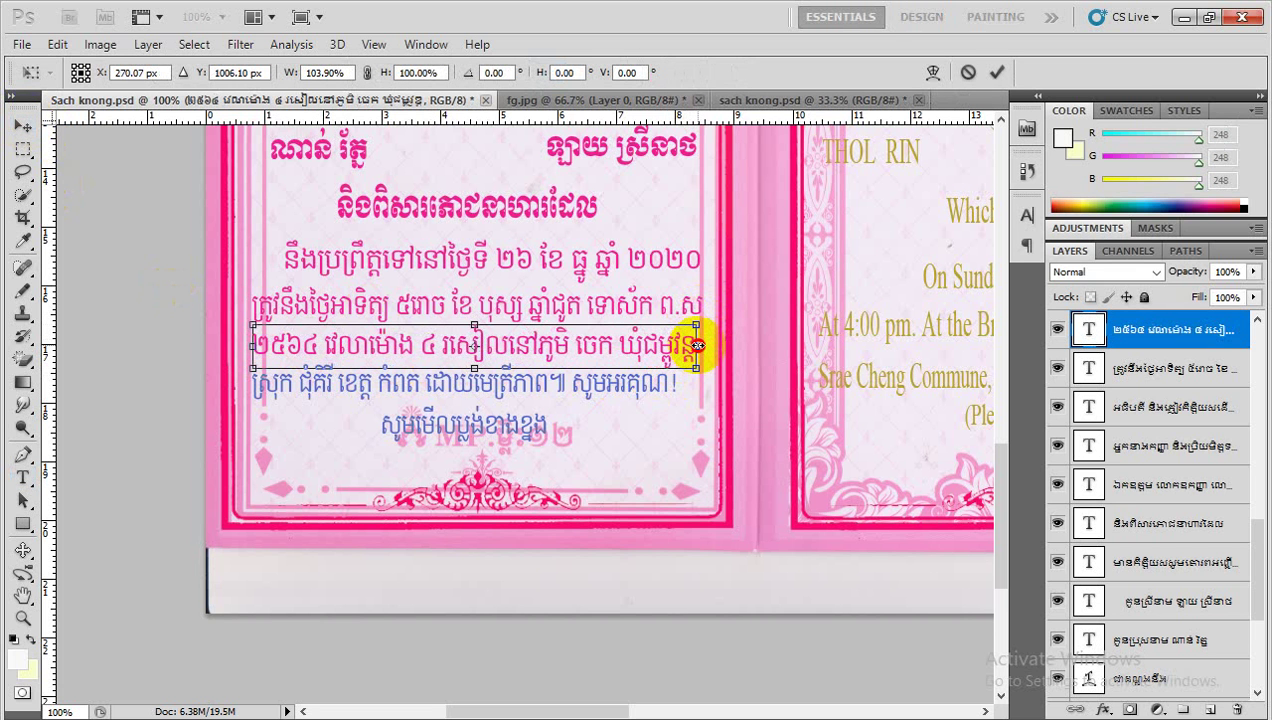
pyautogui.moveTo(697, 344); pyautogui.dragTo(704, 344)
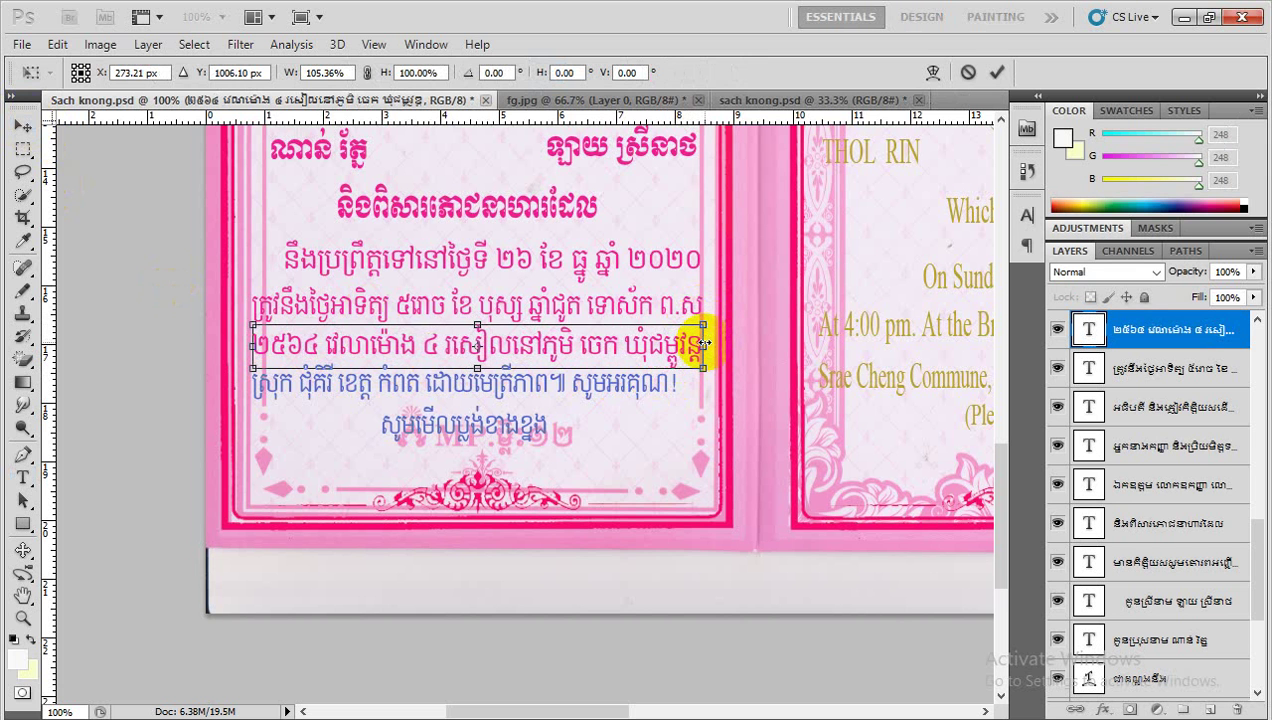
pyautogui.press('Return')
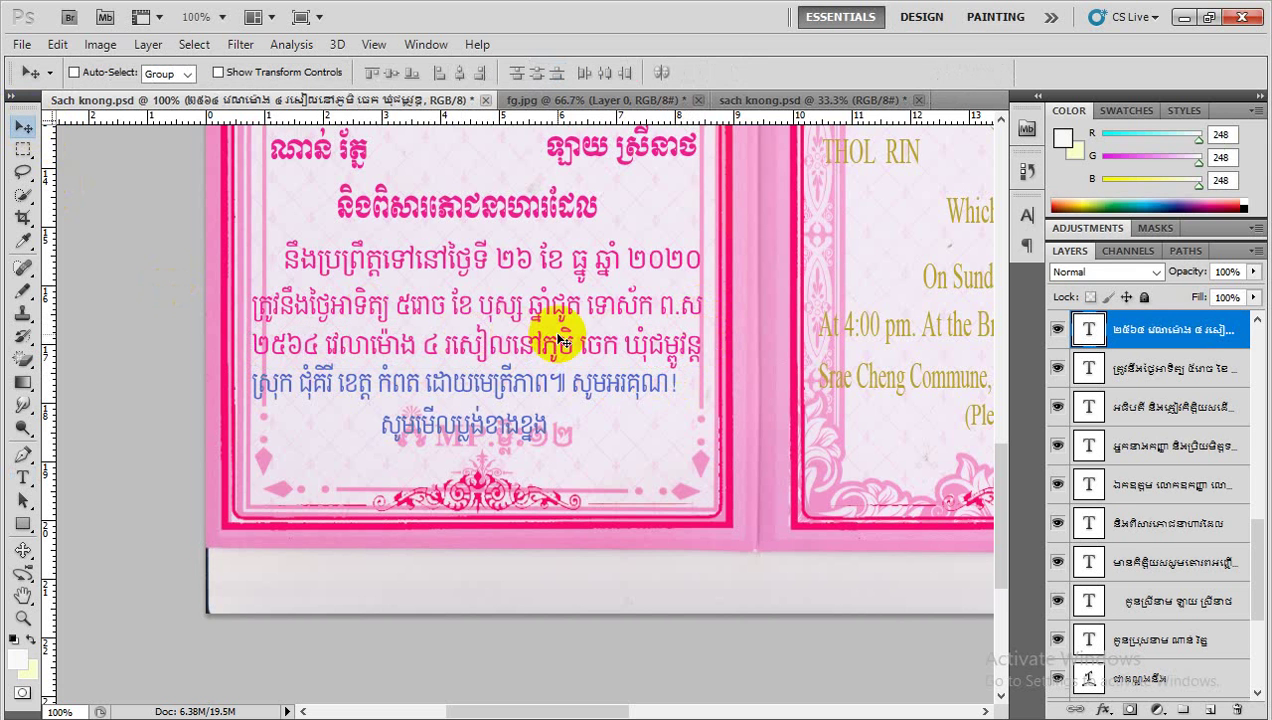
pyautogui.scroll(-2, 563, 342)
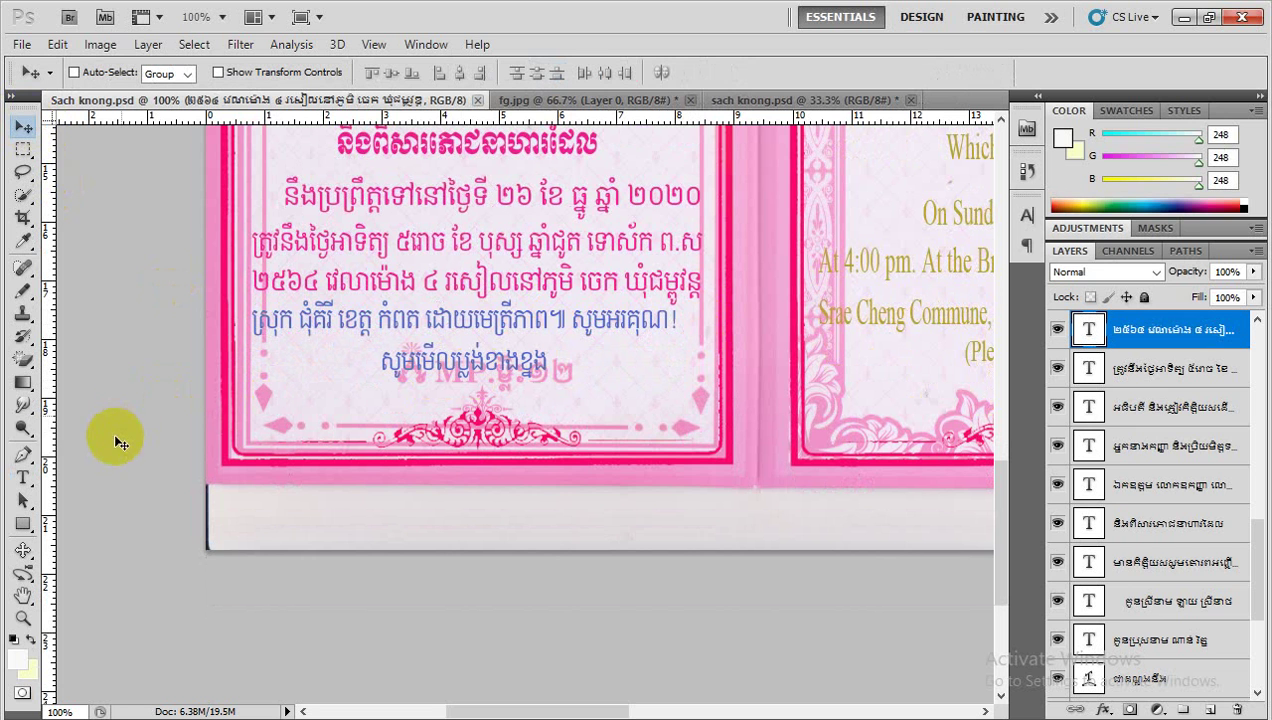
# Step: Cancel a pink recolour of the blue ស្រុក ជុំគីរី line, then delete that layer
pyautogui.click(22, 477)
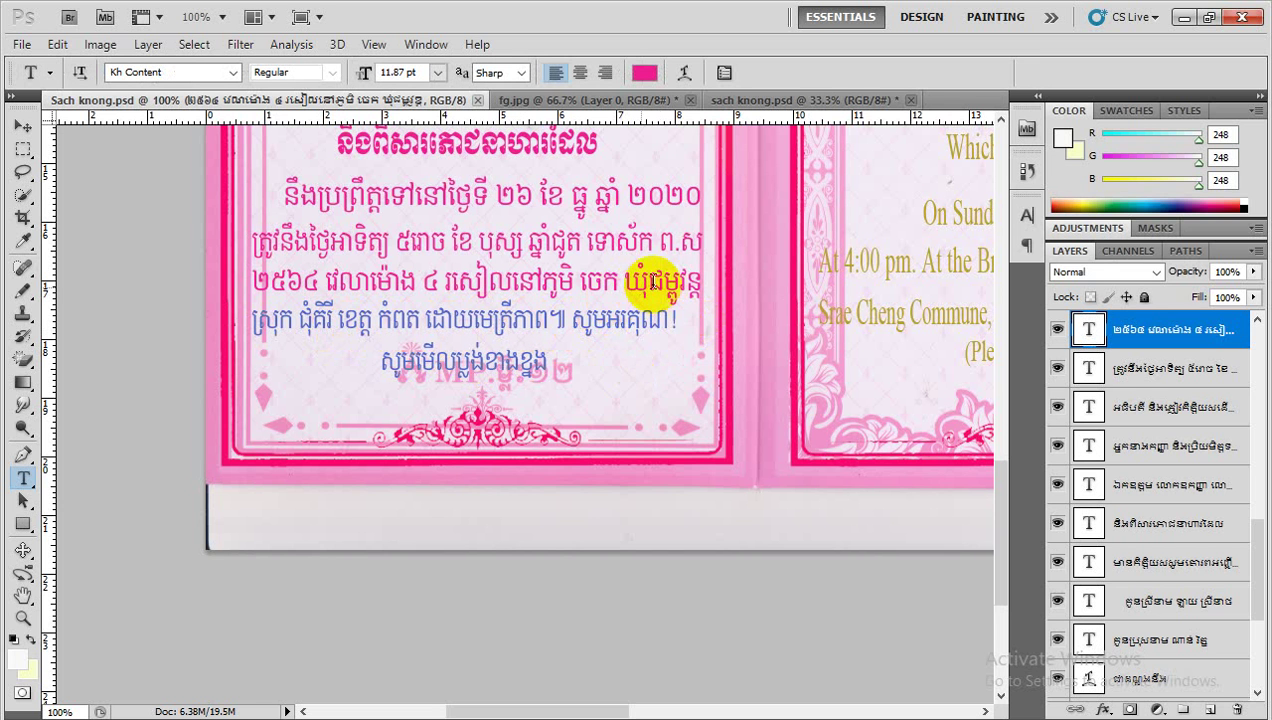
pyautogui.click(330, 322)
pyautogui.hotkey('ctrl', 'a')
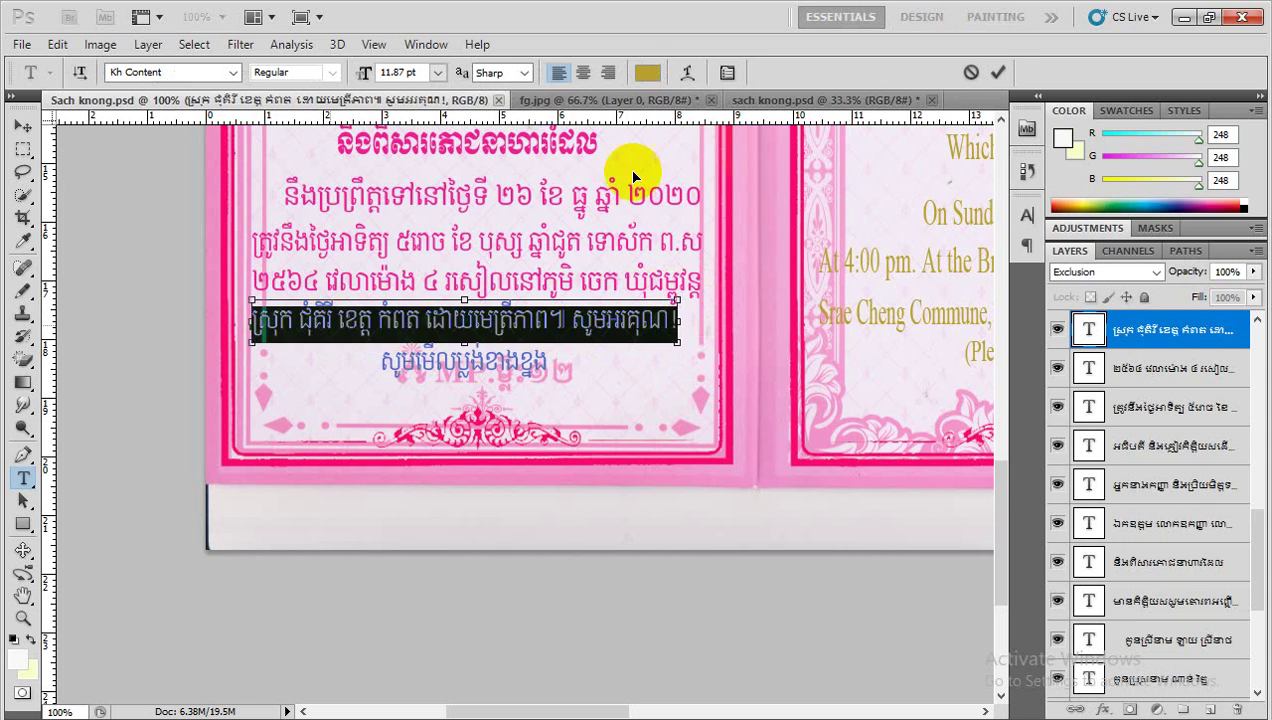
pyautogui.click(645, 72)
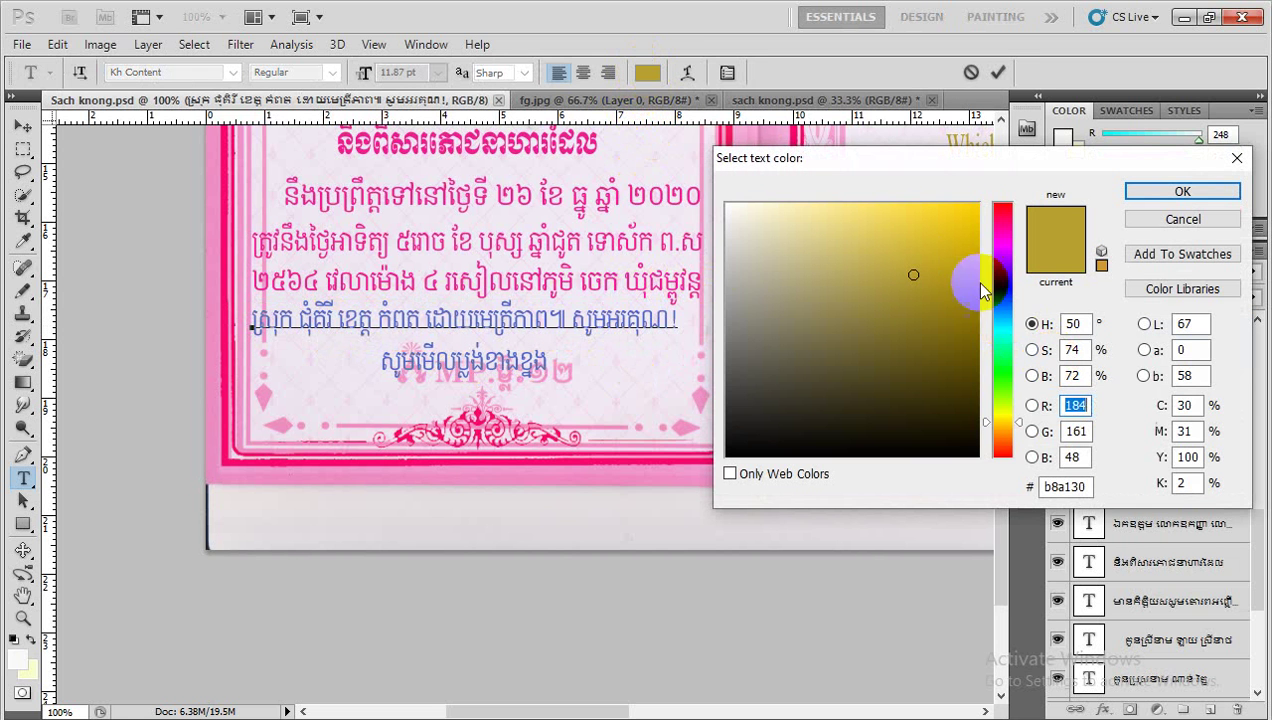
pyautogui.click(514, 149)
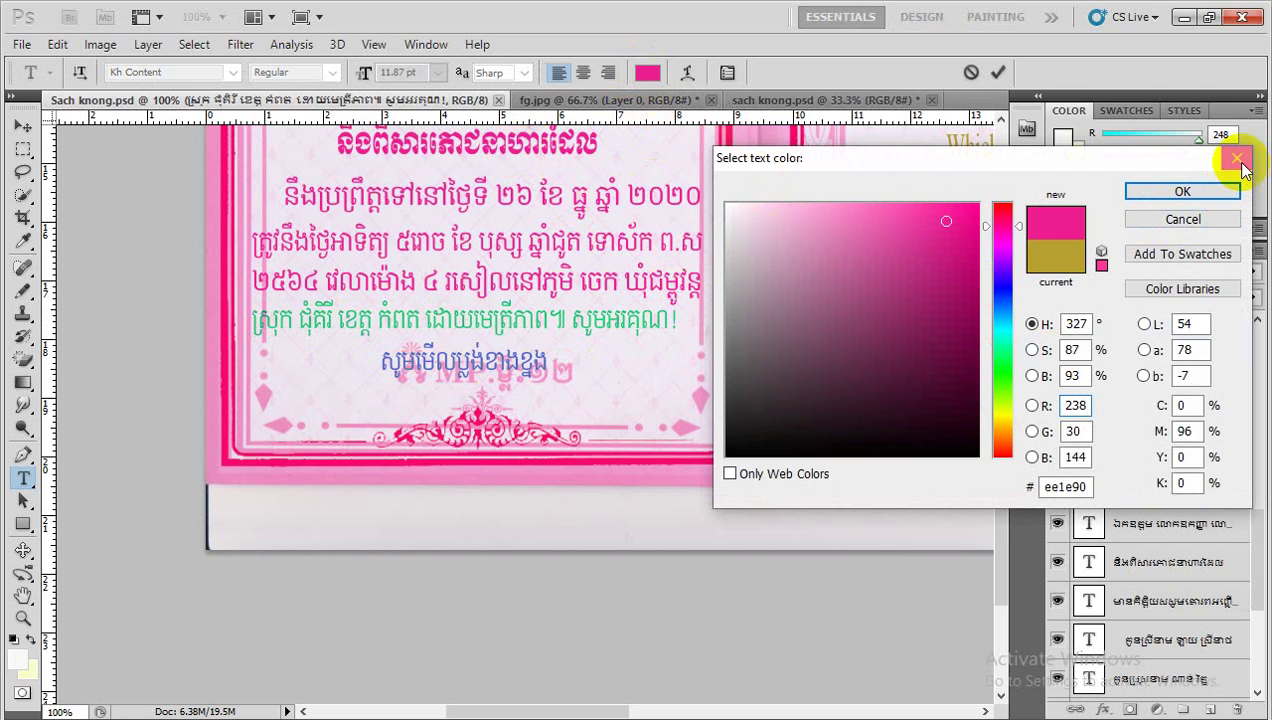
pyautogui.click(1237, 158)
pyautogui.click(23, 127)
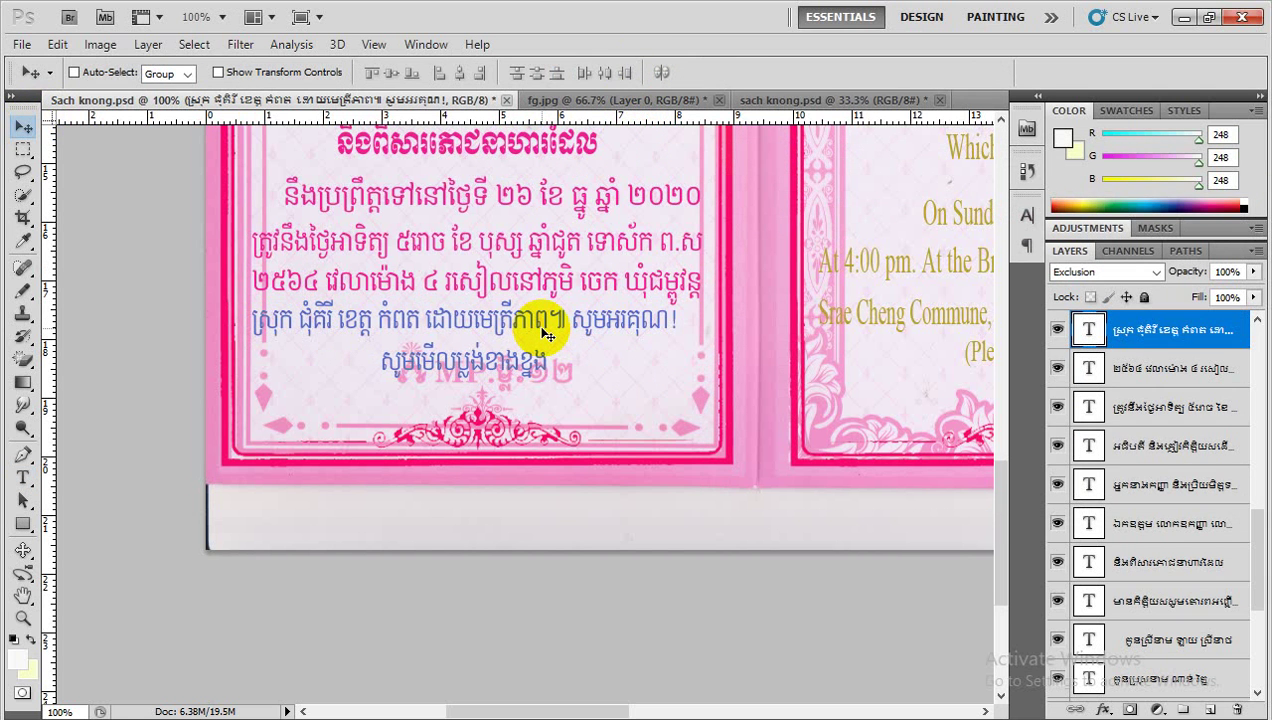
pyautogui.press('Delete')
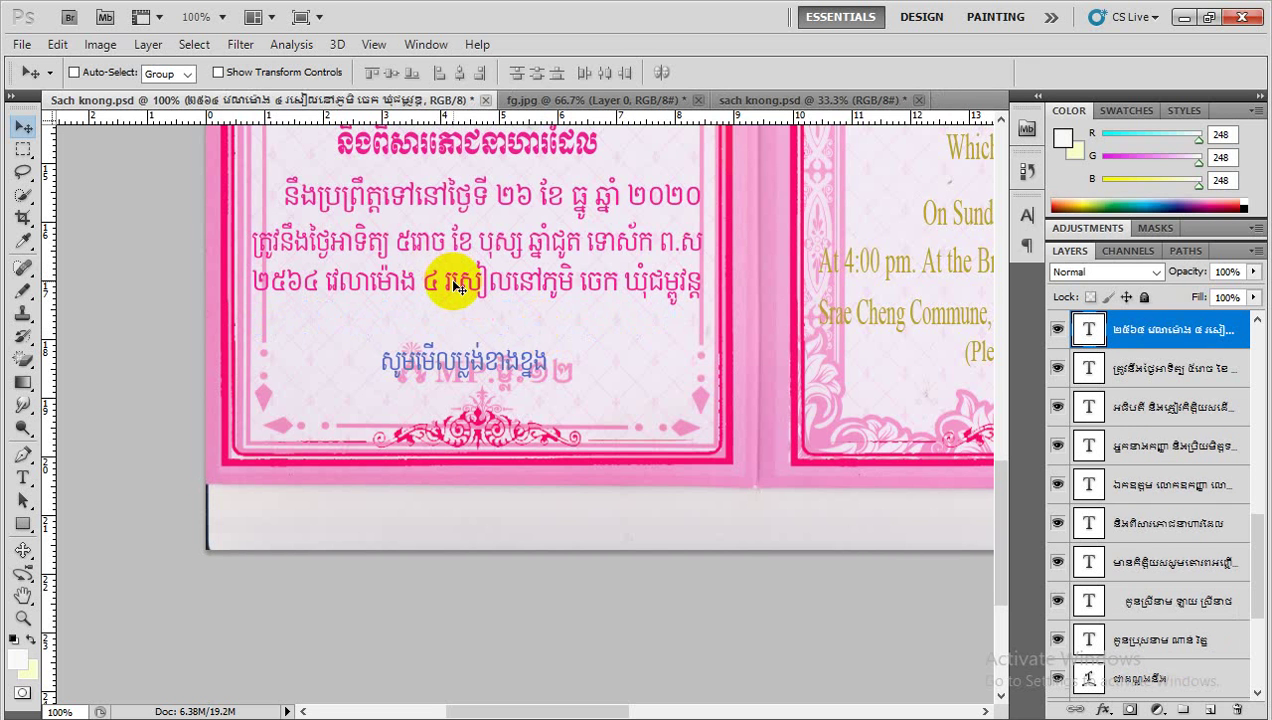
# Step: Duplicate the ២៥៦៤ line below it, retyped as the district, Kampot and សូមអរគុណ thank-you line
pyautogui.moveTo(452, 285); pyautogui.dragTo(454, 323)
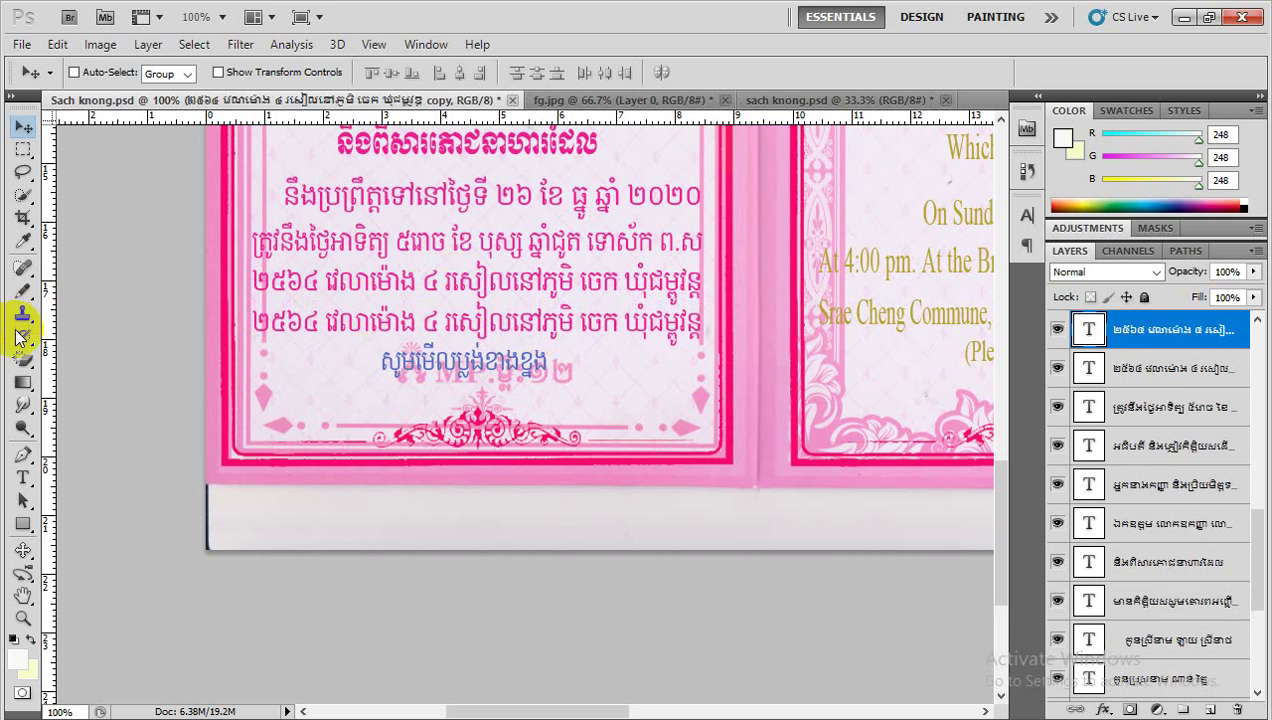
pyautogui.click(314, 331)
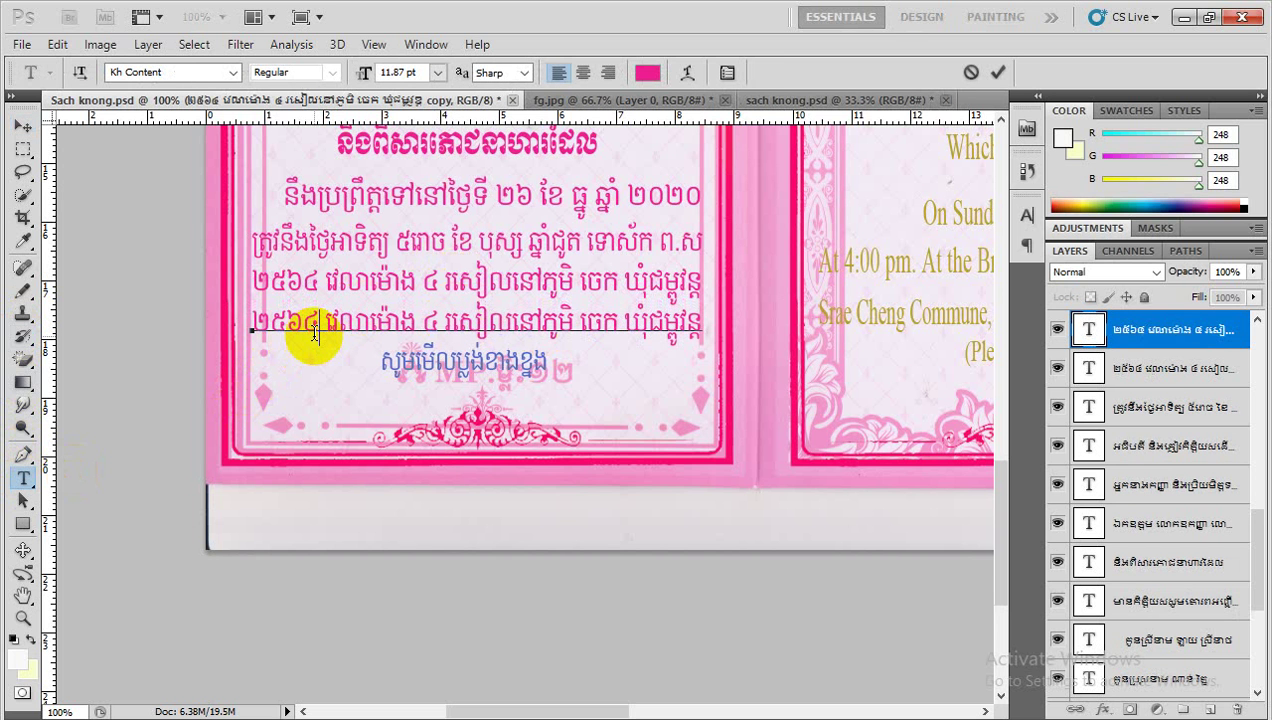
pyautogui.tripleClick(314, 331)
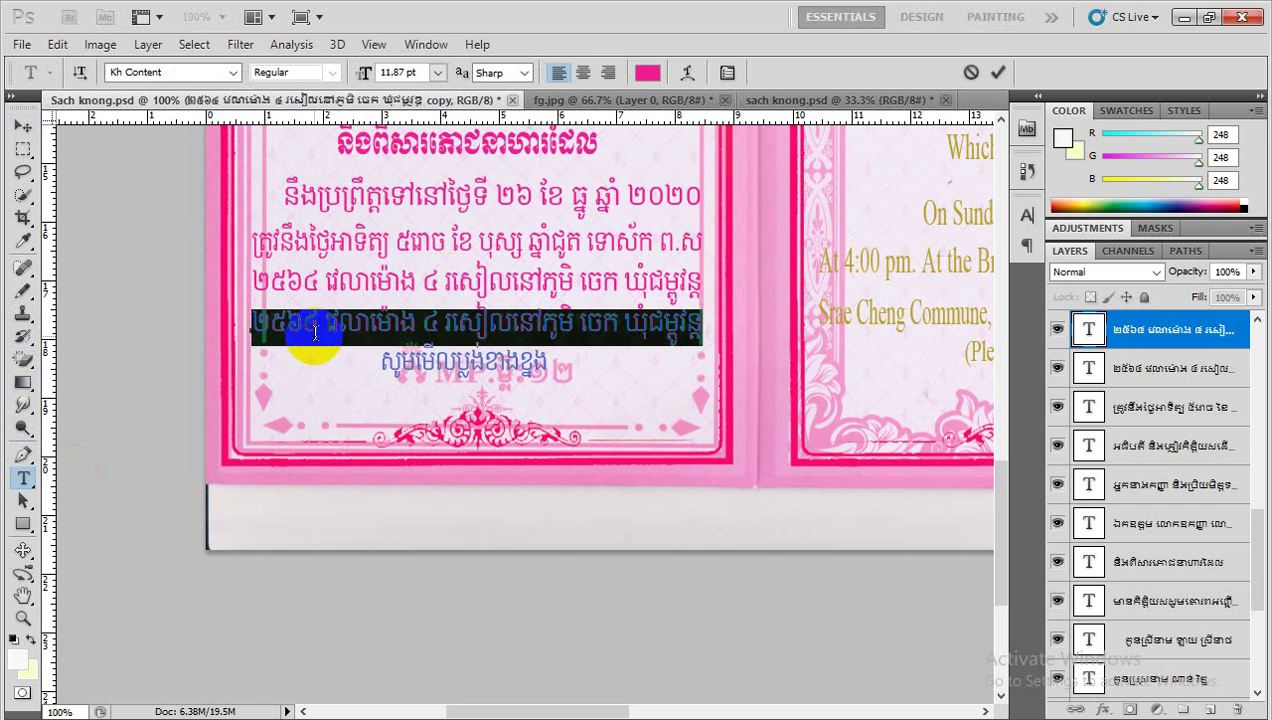
pyautogui.write('ស្រុក')
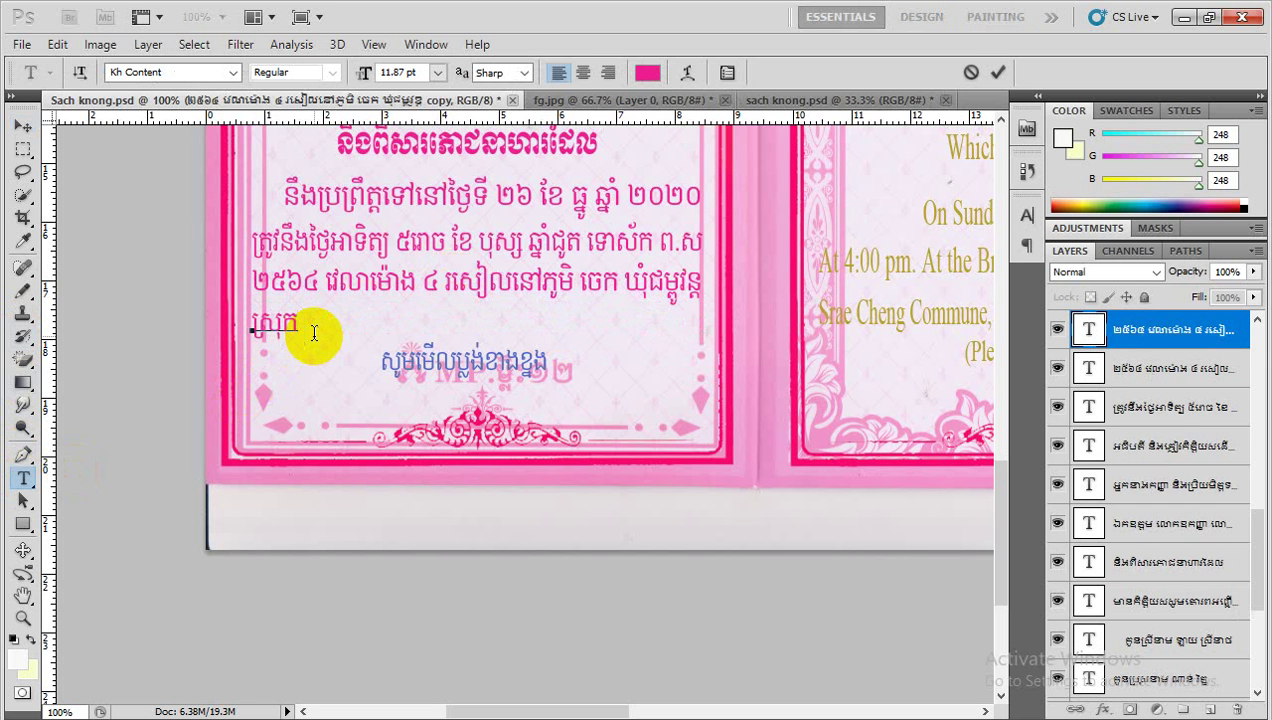
pyautogui.write('ថ្ព')
pyautogui.write('ុំគិរី')
pyautogui.write(' ខ')
pyautogui.write('េត្ត')
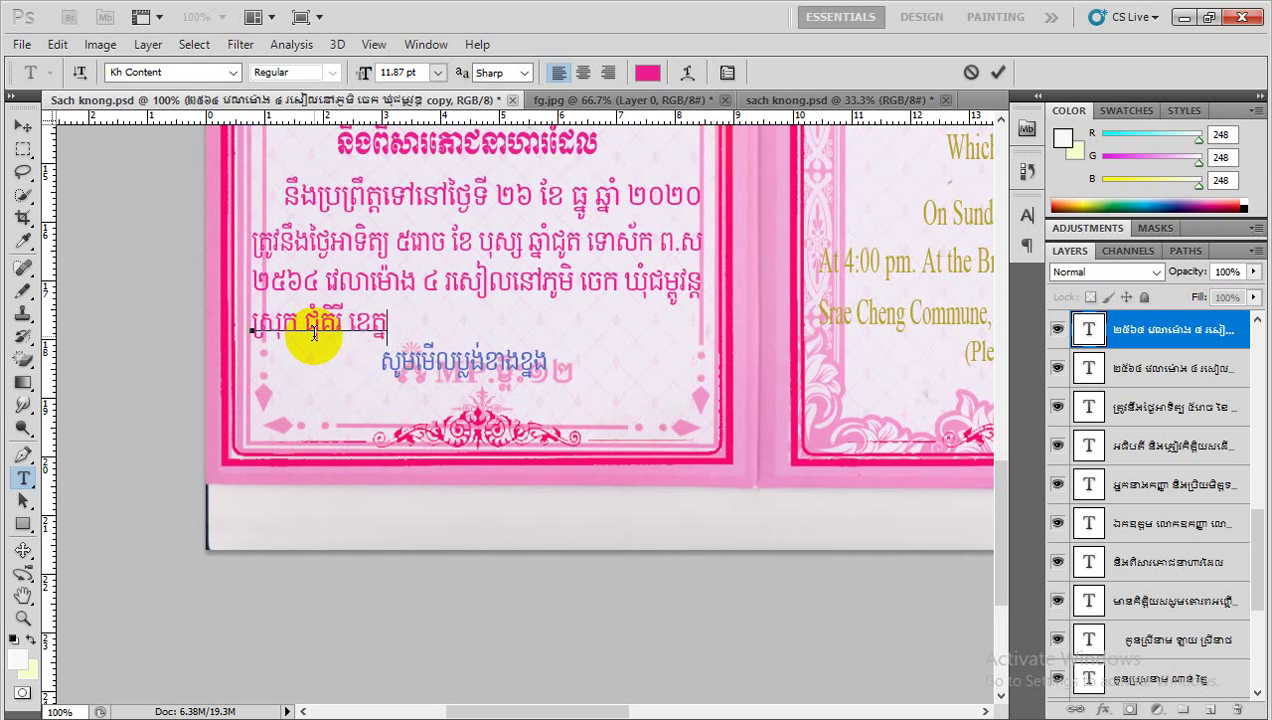
pyautogui.write(' កំ')
pyautogui.write('ពត')
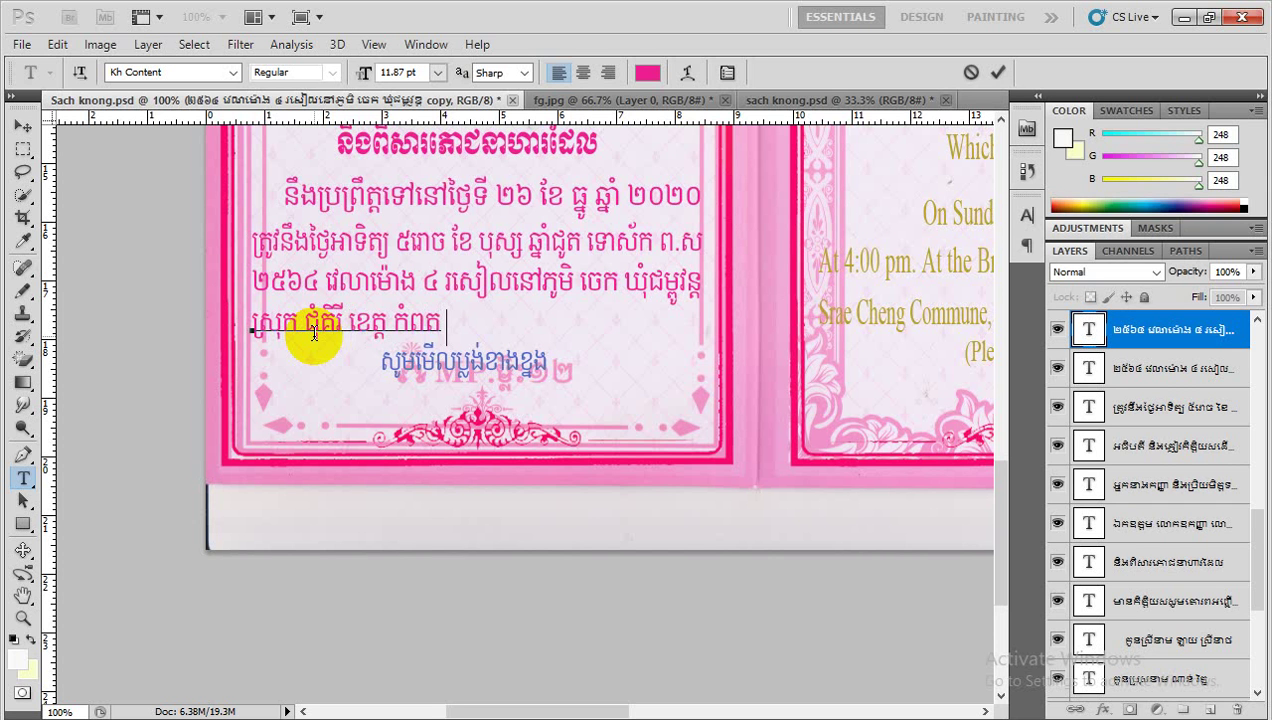
pyautogui.write(' ដោយ')
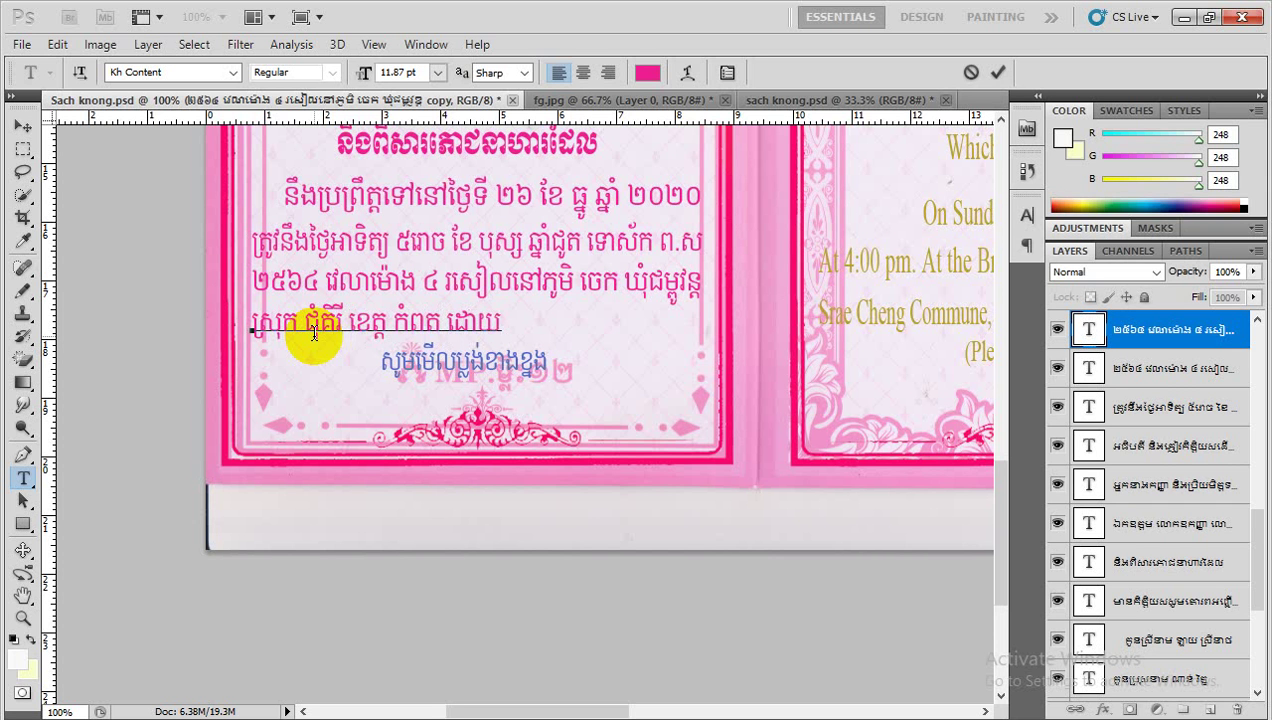
pyautogui.write('មេត')
pyautogui.write('្រីភា')
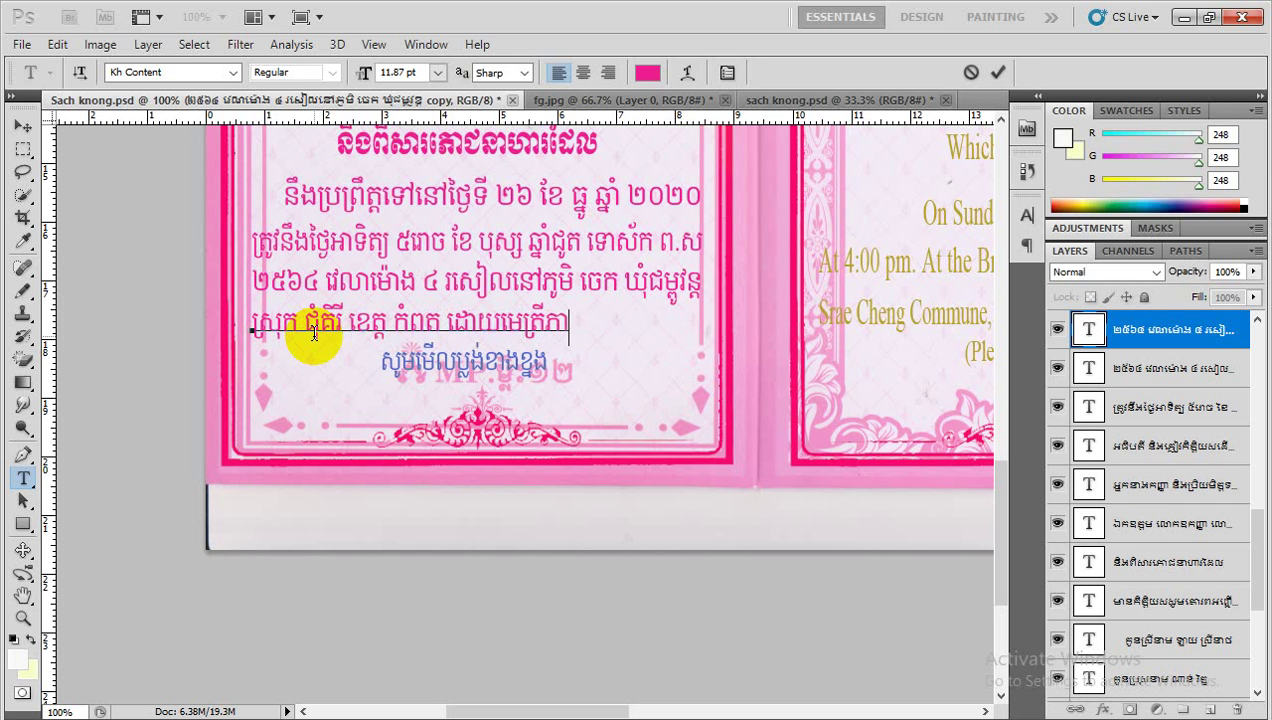
pyautogui.write('ព')
pyautogui.write('។')
pyautogui.write(' ស')
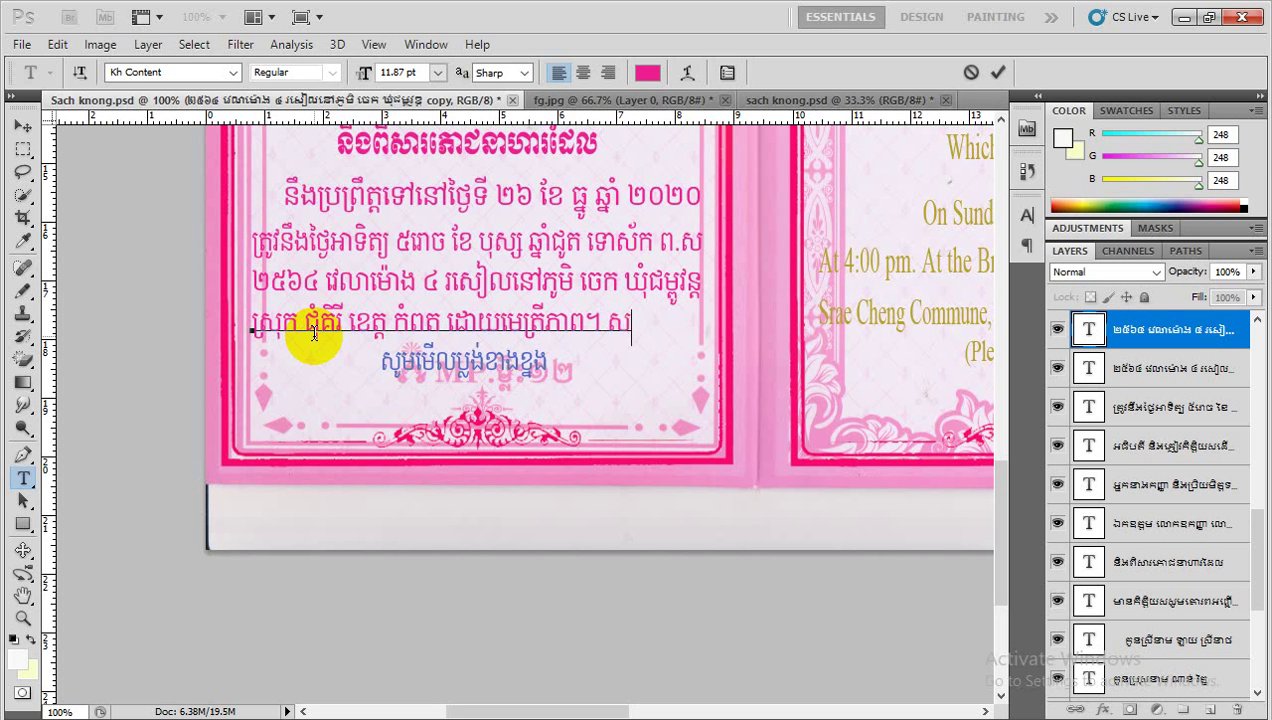
pyautogui.write('មុះ')
pyautogui.press('BackSpace')
pyautogui.write('អរគ')
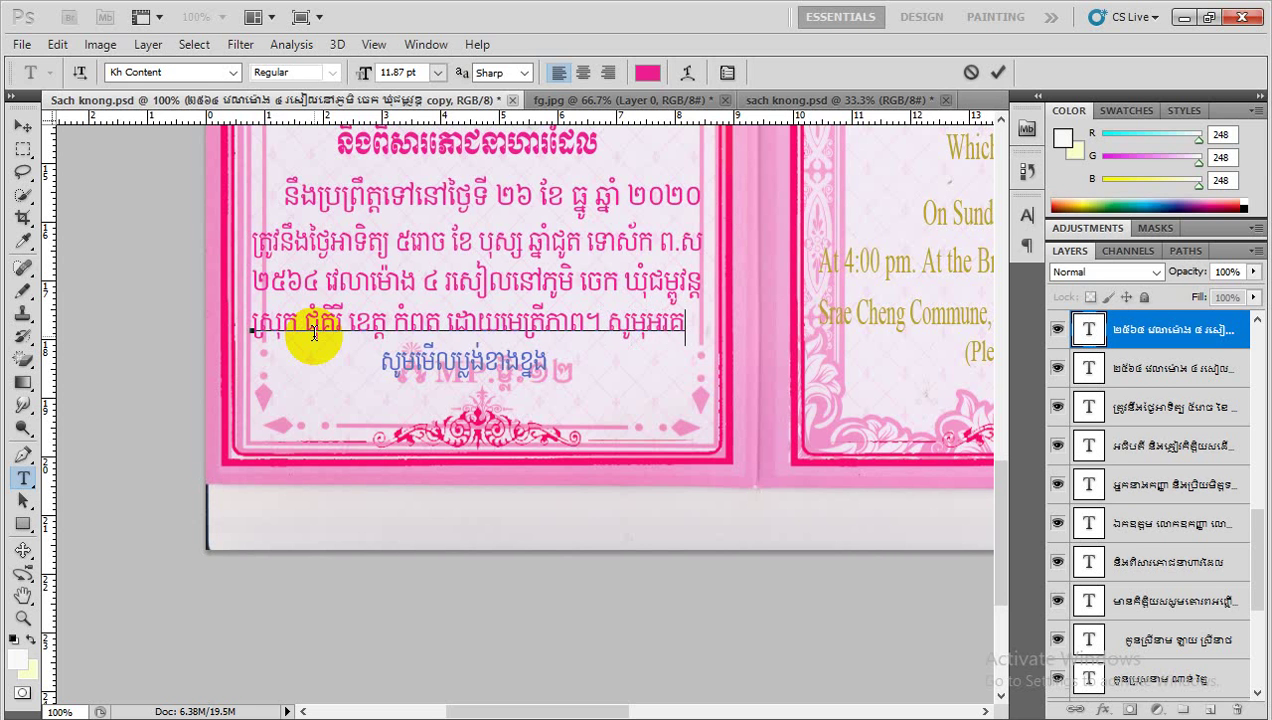
pyautogui.write('ុណ')
pyautogui.press('ctrl')
pyautogui.hotkey('ctrl', 'Return')
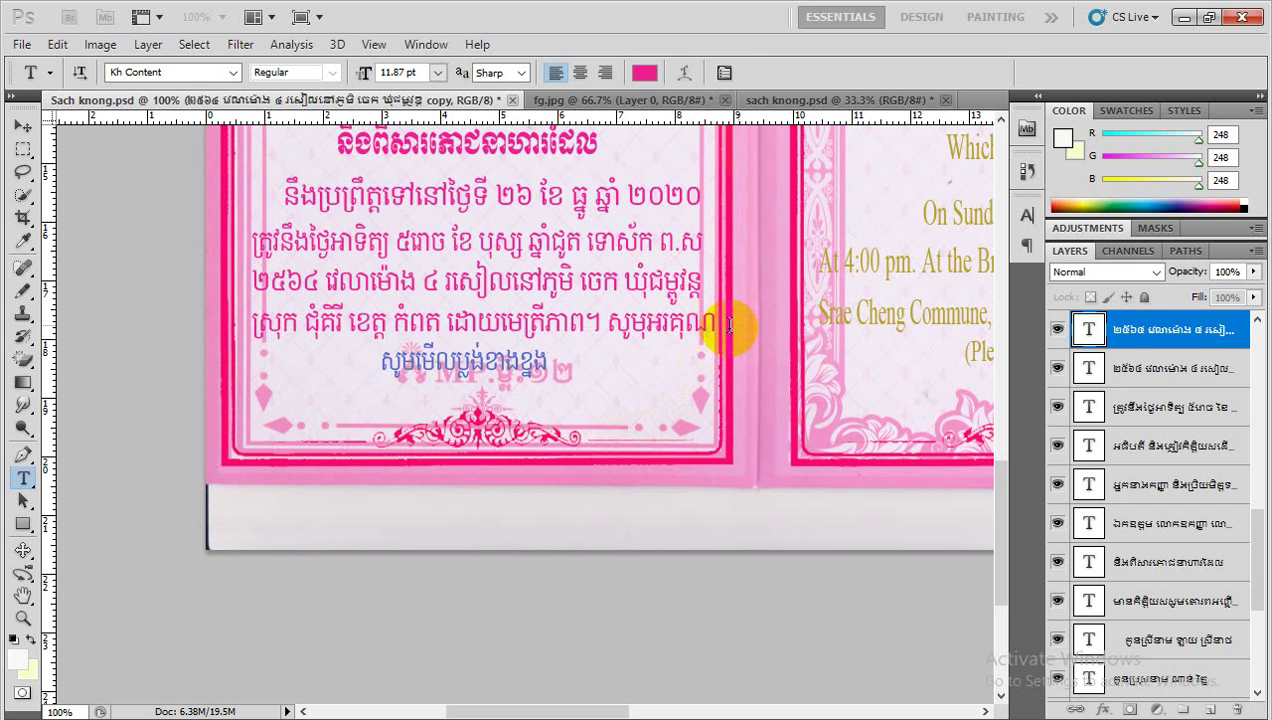
# Step: Scale the venue line ending in សូមអរគុណ! to about 92% width to fit the pink border
pyautogui.click(716, 325)
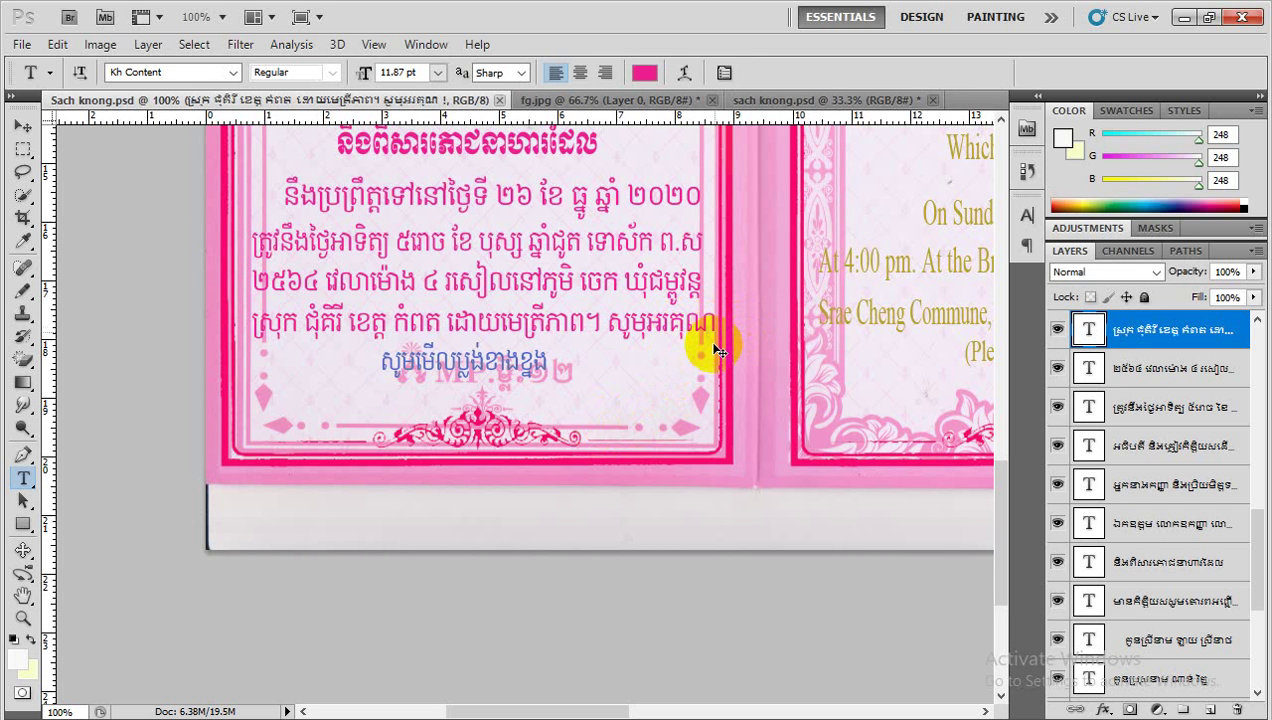
pyautogui.hotkey('ctrl', 't')
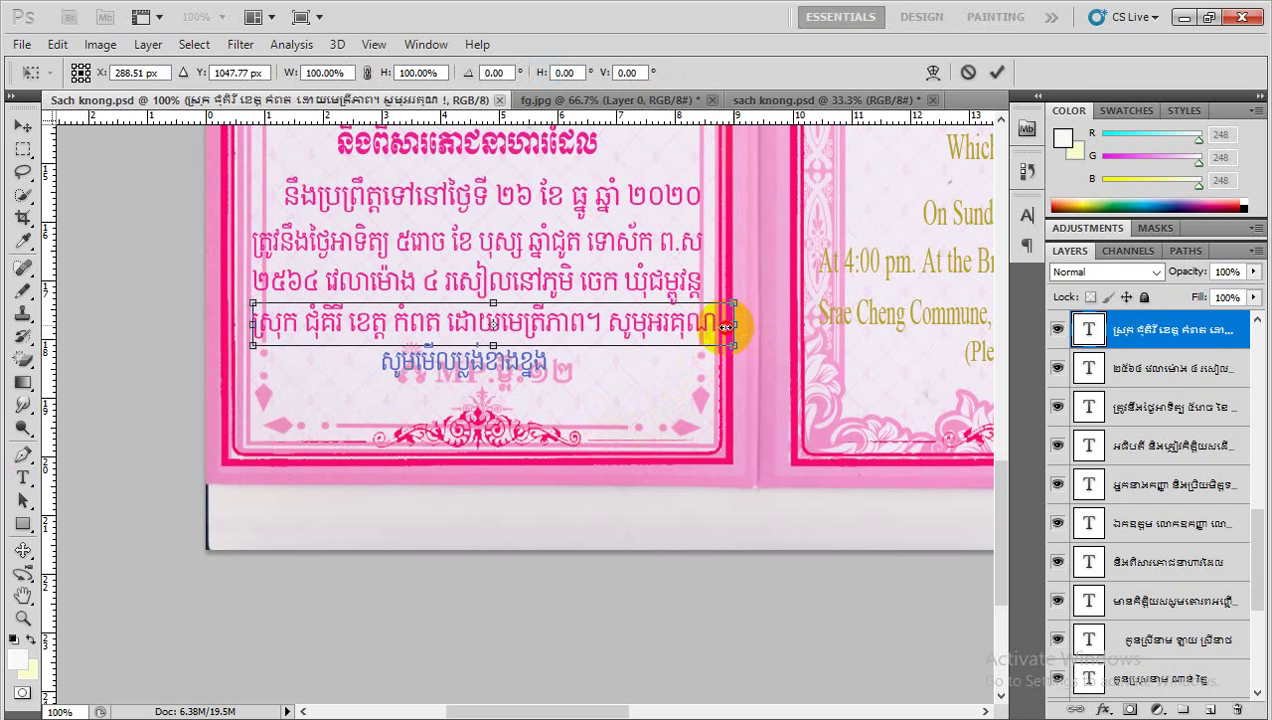
pyautogui.moveTo(734, 325); pyautogui.dragTo(697, 334)
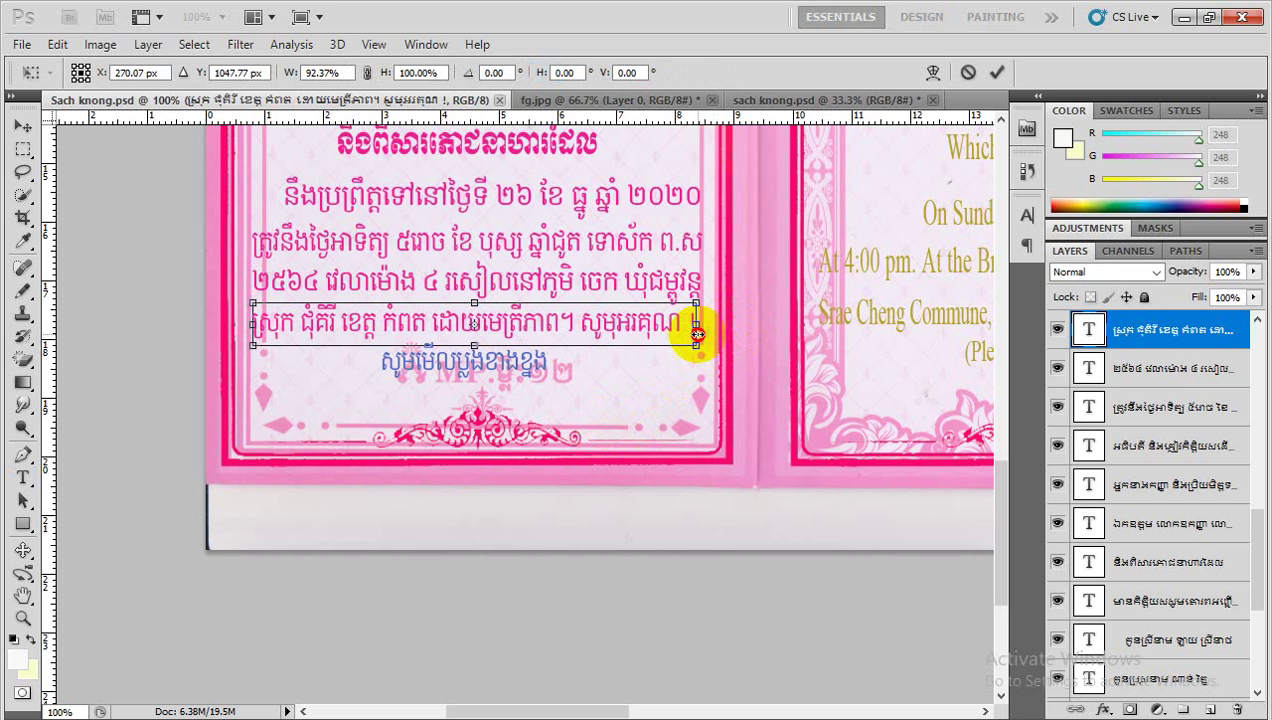
pyautogui.press('Return')
pyautogui.press('t')
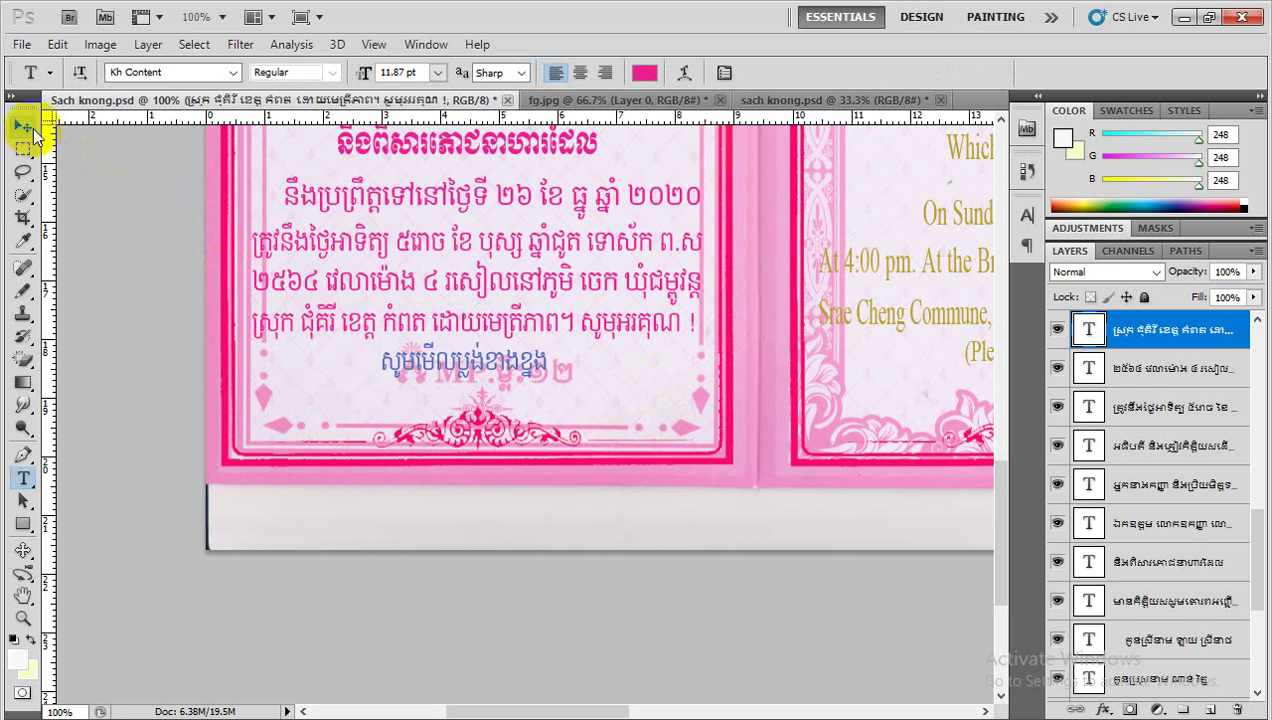
pyautogui.click(23, 126)
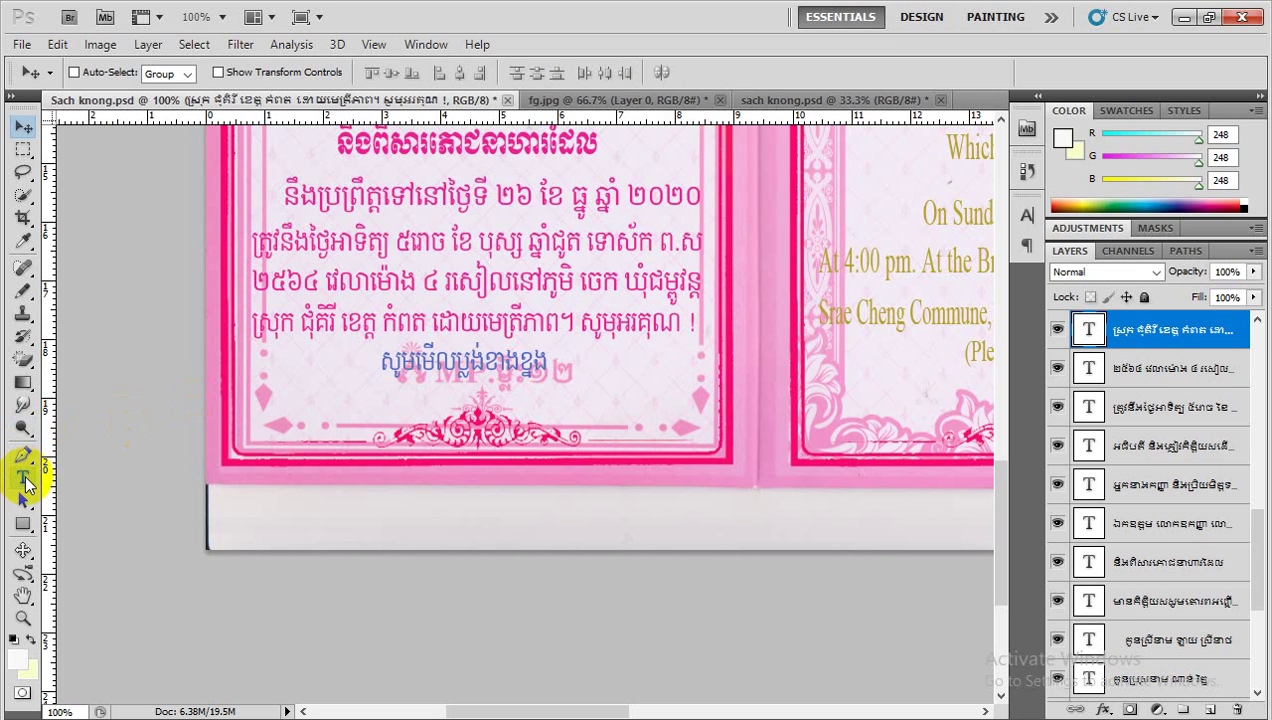
# Step: Recolour the old blue សូមមើលប្លង់ខាងខ្នុង map-note line pink, then delete its layer
pyautogui.click(23, 477)
pyautogui.click(447, 368)
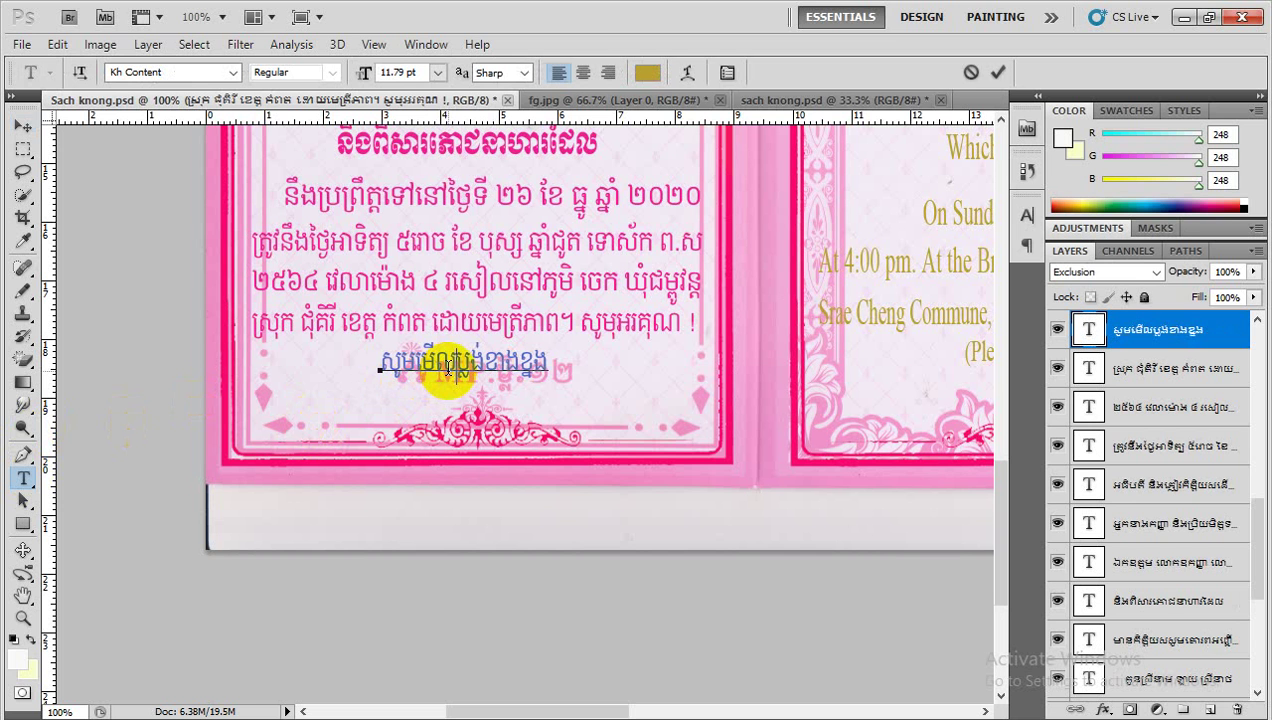
pyautogui.hotkey('ctrl', 'a')
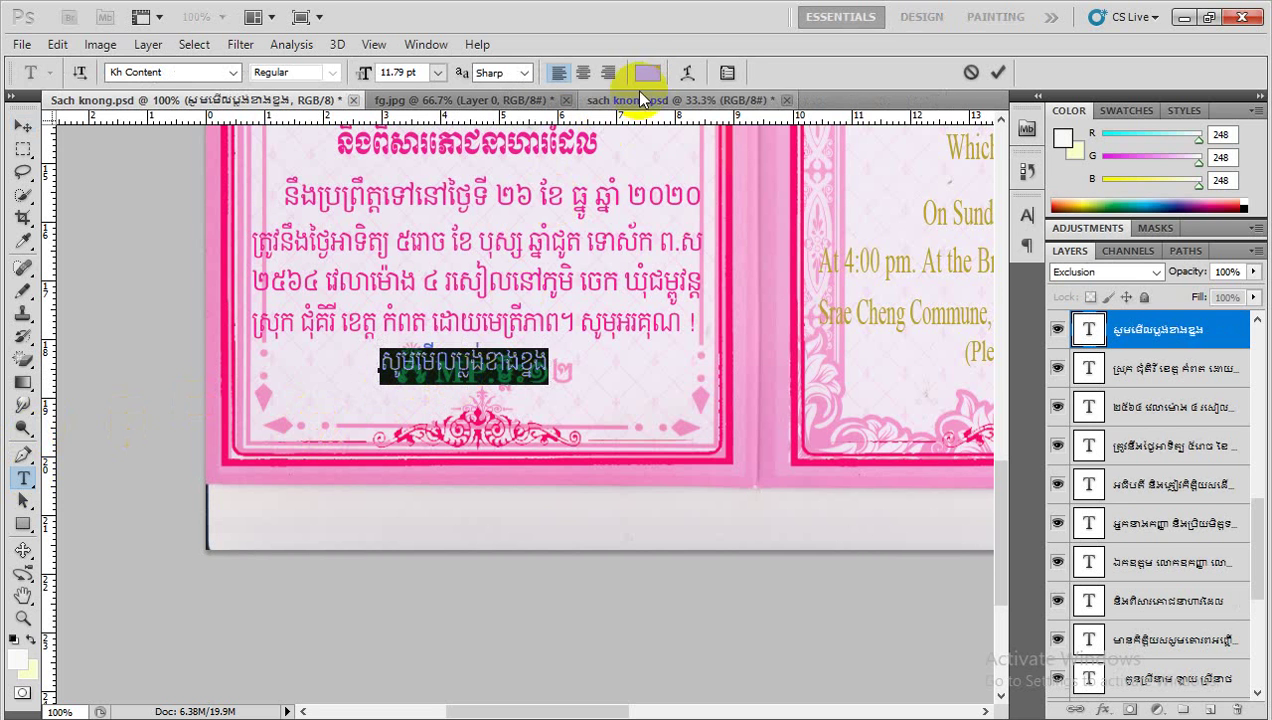
pyautogui.hotkey('ctrl', 'h')
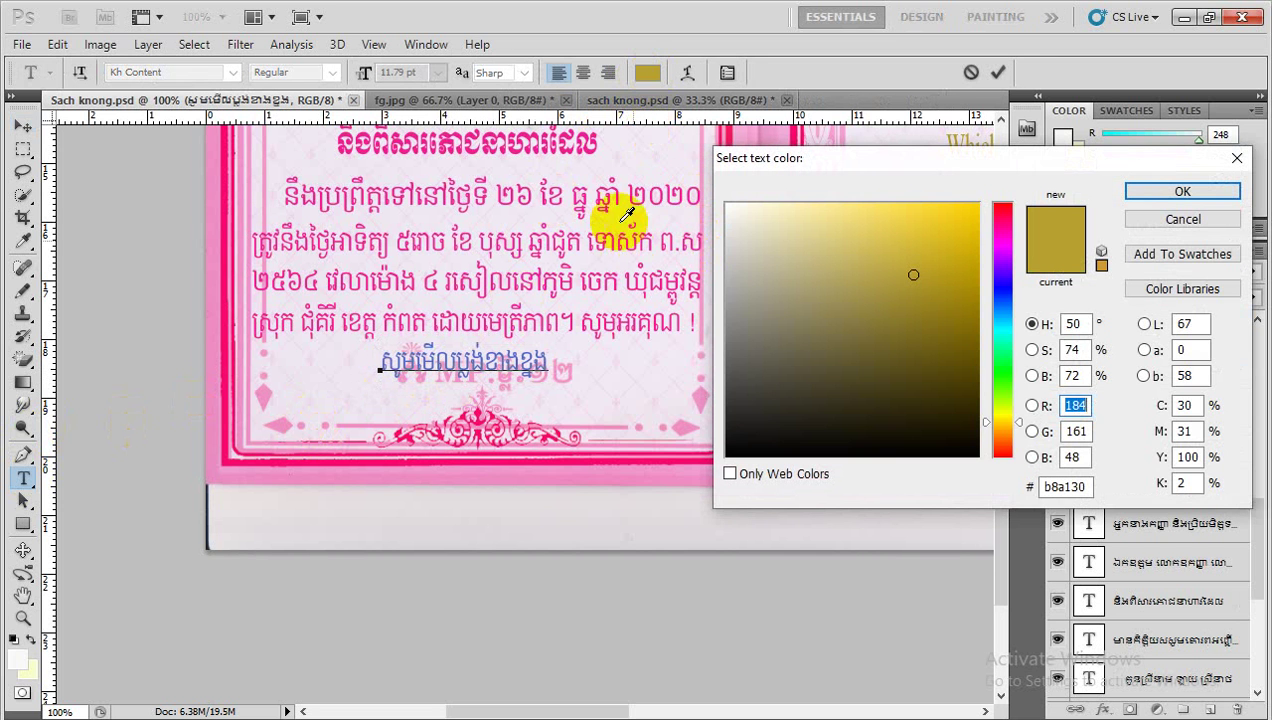
pyautogui.click(498, 156)
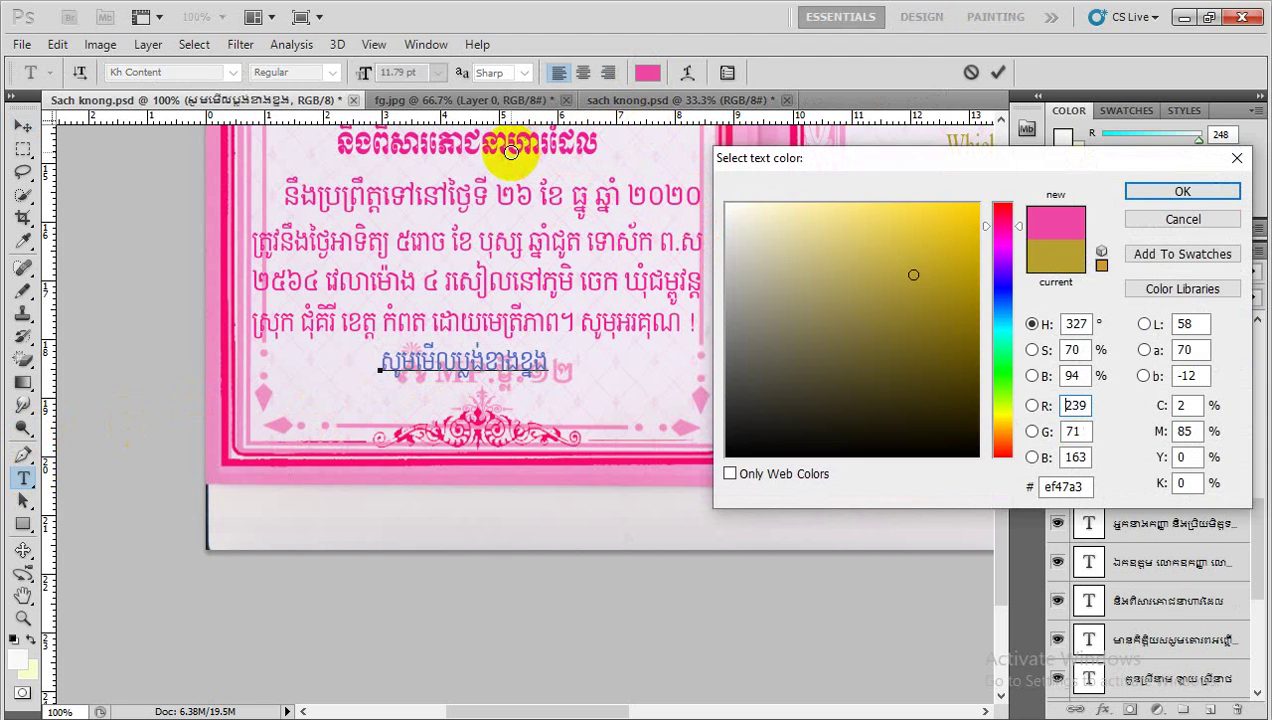
pyautogui.click(1180, 192)
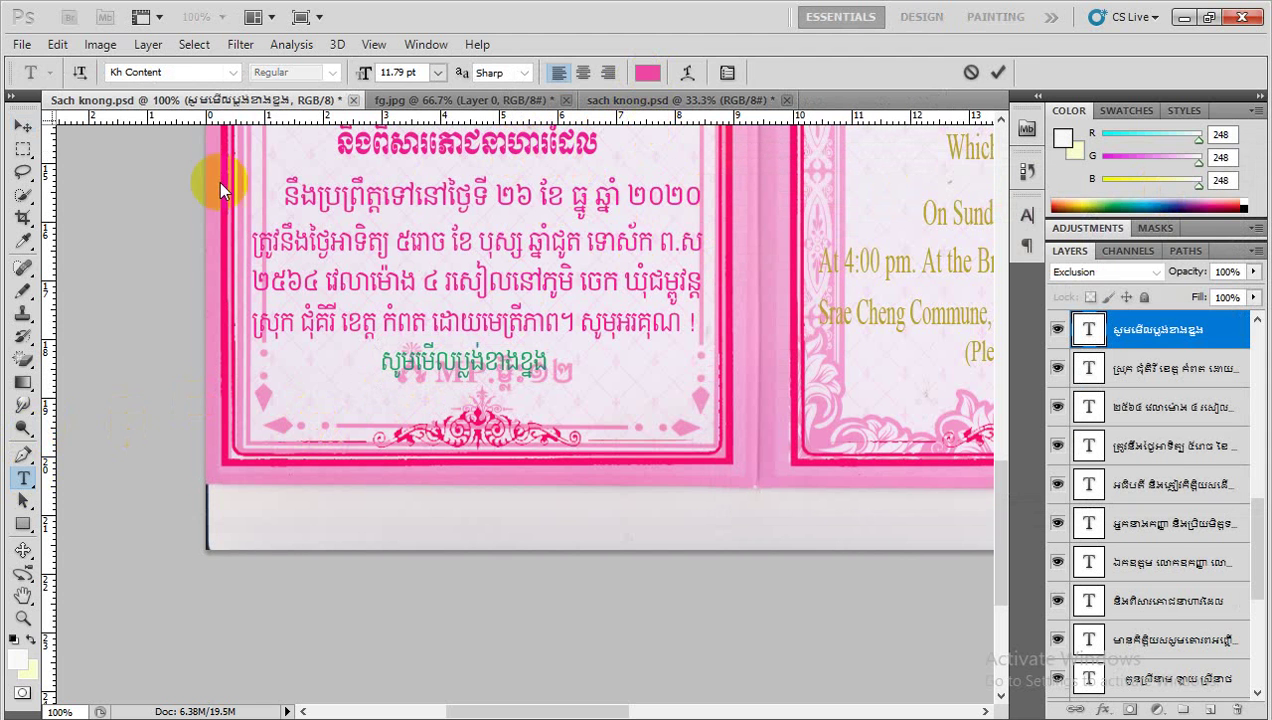
pyautogui.click(35, 128)
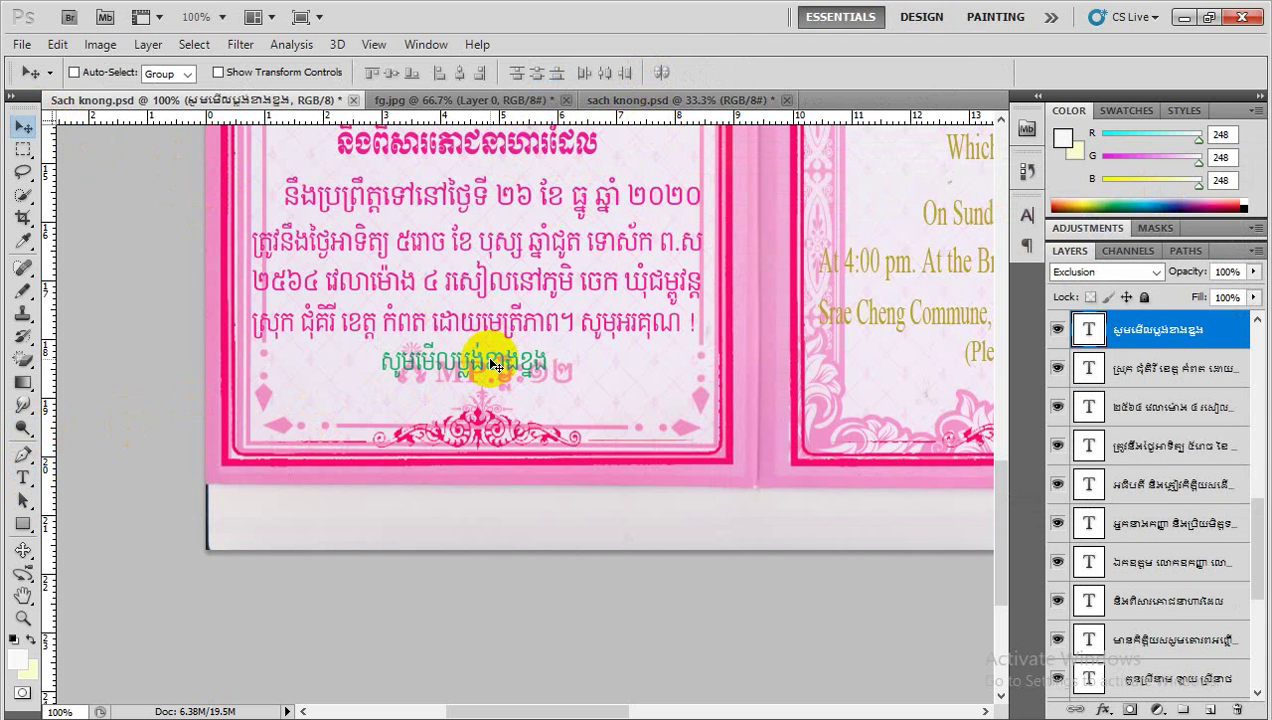
pyautogui.press('Delete')
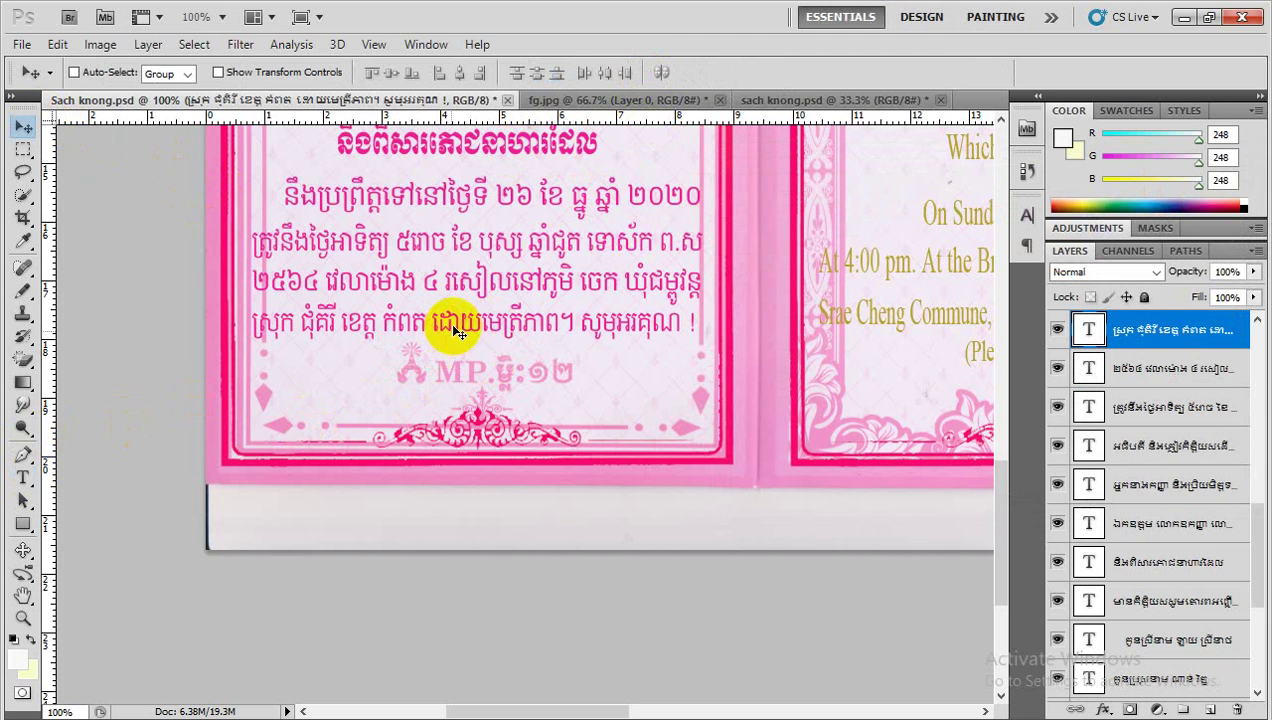
# Step: Duplicate the venue line below itself and retype the copy as the parenthesised map note (សូមមើលប្លង់ខាងខ្នង)
pyautogui.moveTo(456, 330); pyautogui.dragTo(458, 372)
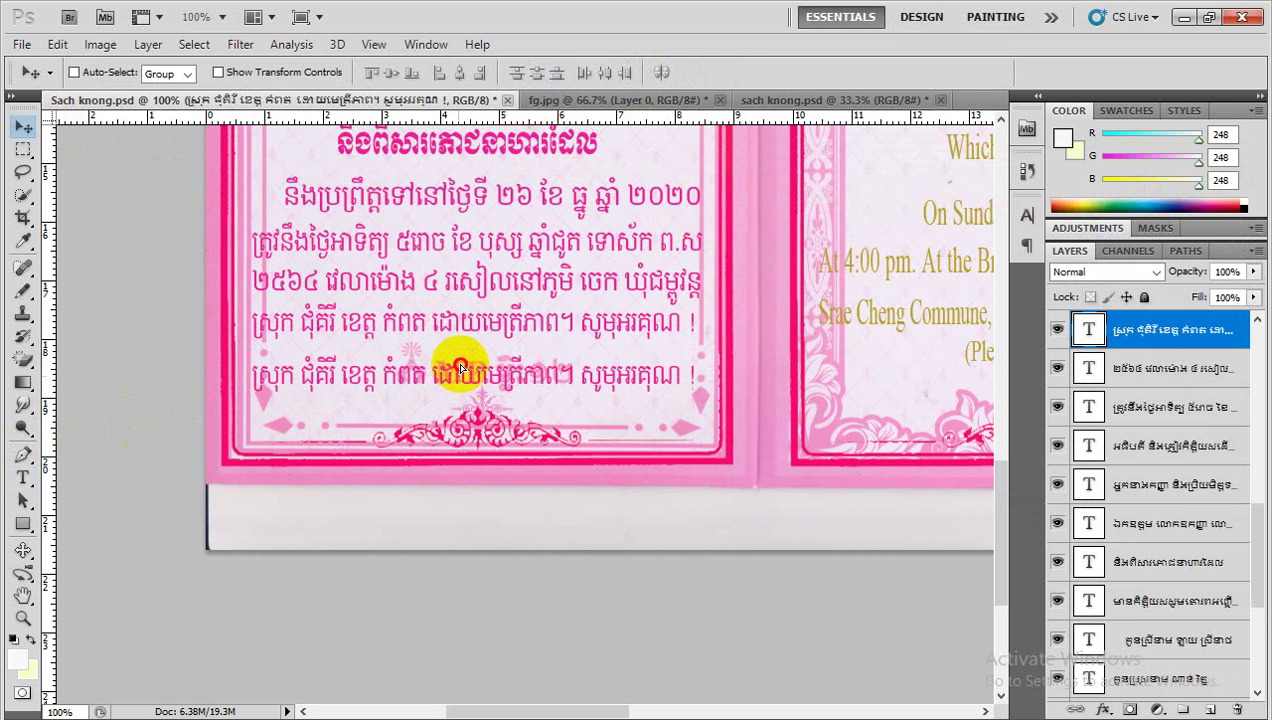
pyautogui.click(27, 485)
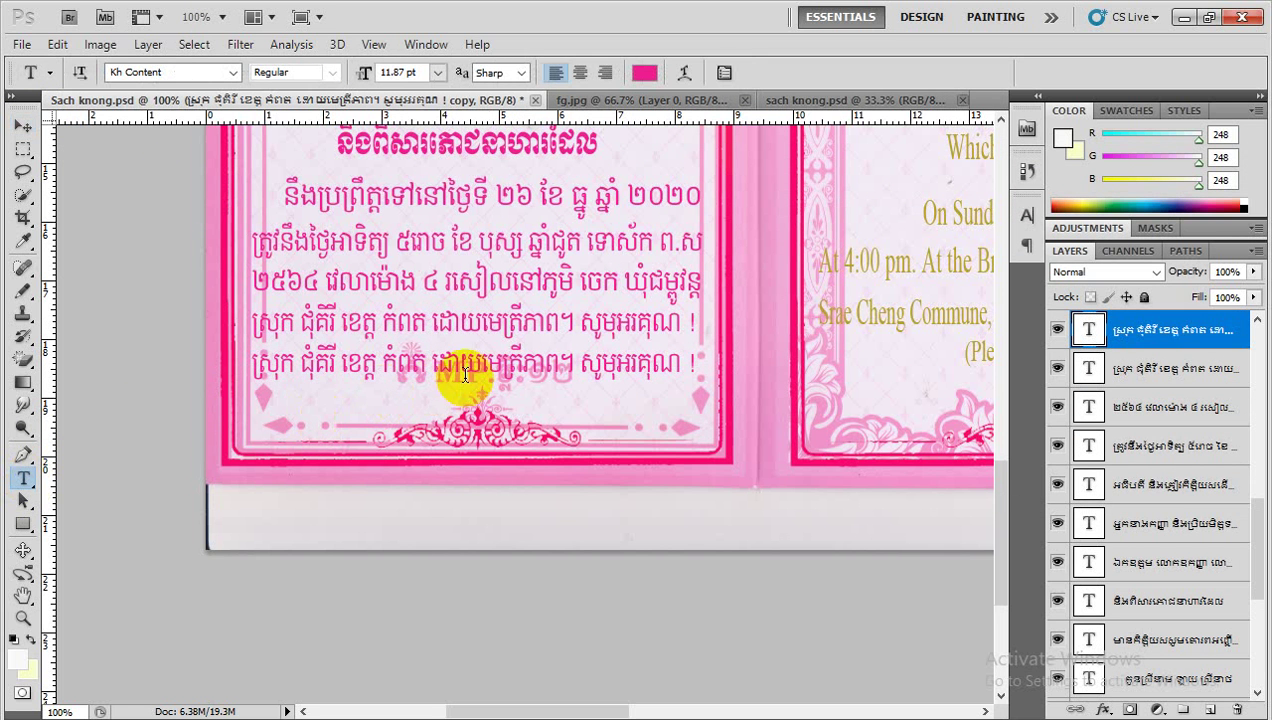
pyautogui.tripleClick(493, 369)
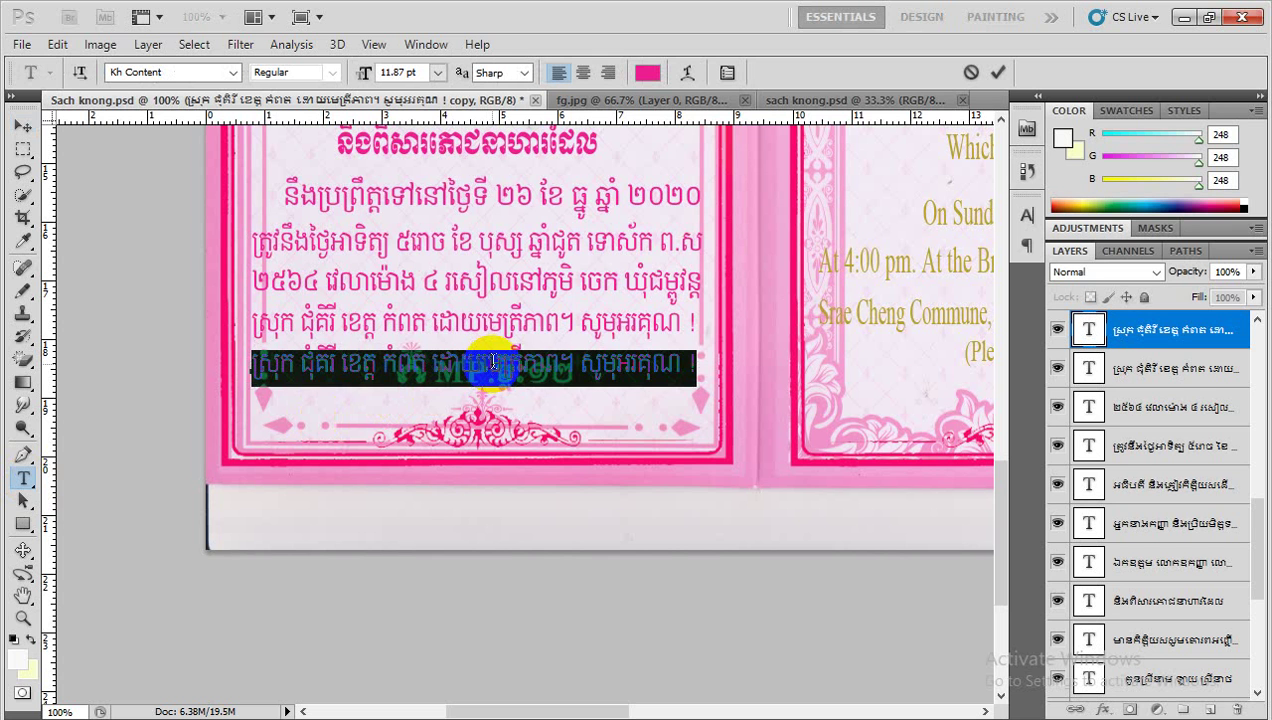
pyautogui.write('សូម')
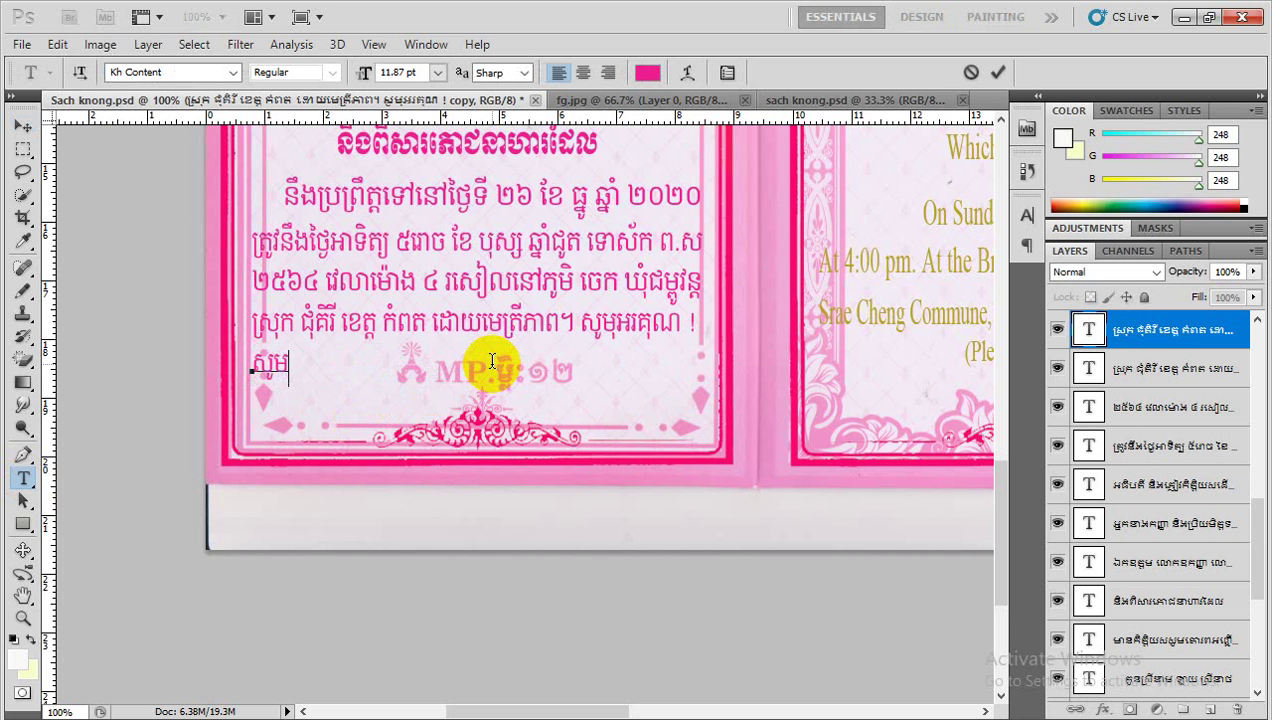
pyautogui.write('អ')
pyautogui.write('ញ្ជើ')
pyautogui.write('ញ')
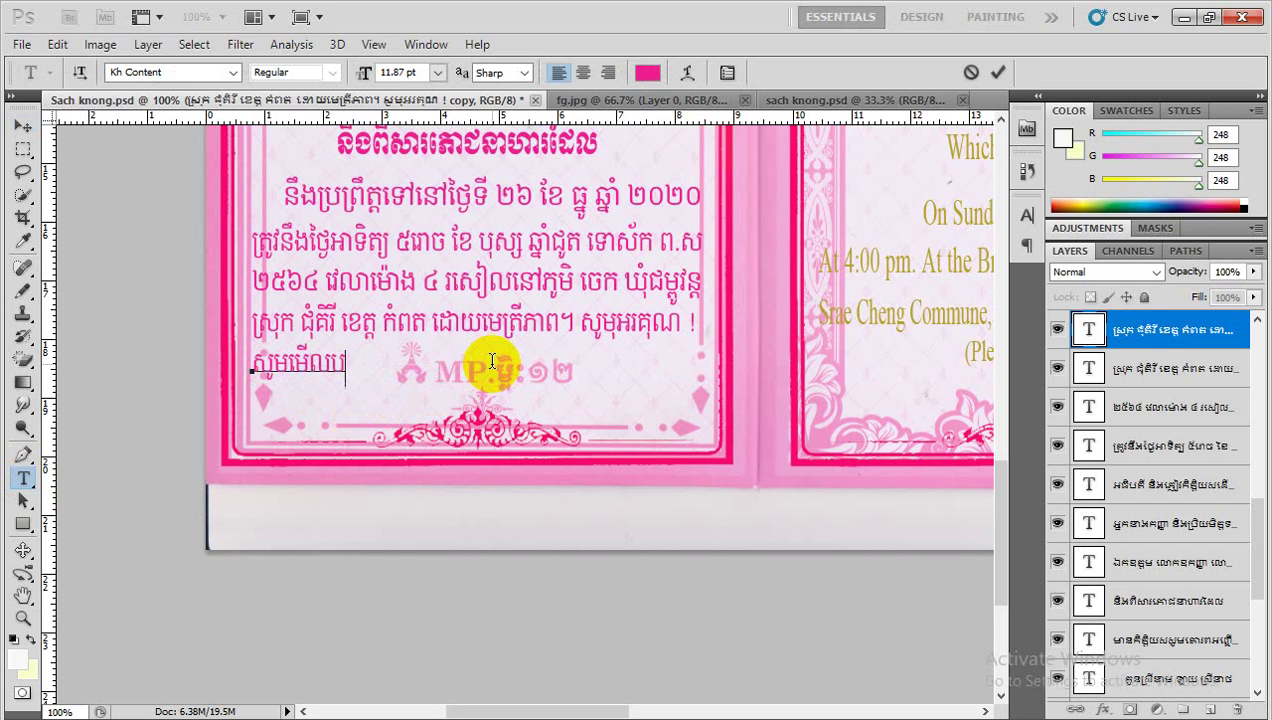
pyautogui.write('ញ')
pyautogui.write('ខា')
pyautogui.write('ងខ្នង')
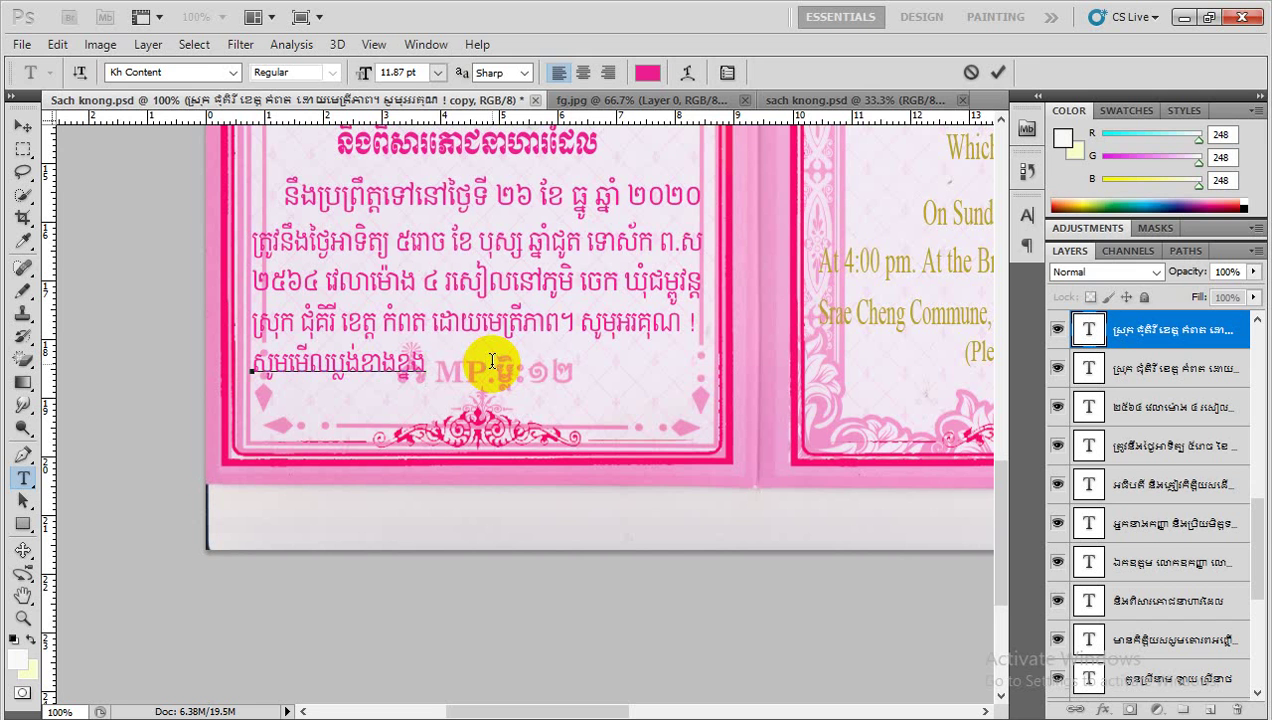
pyautogui.write(' ។')
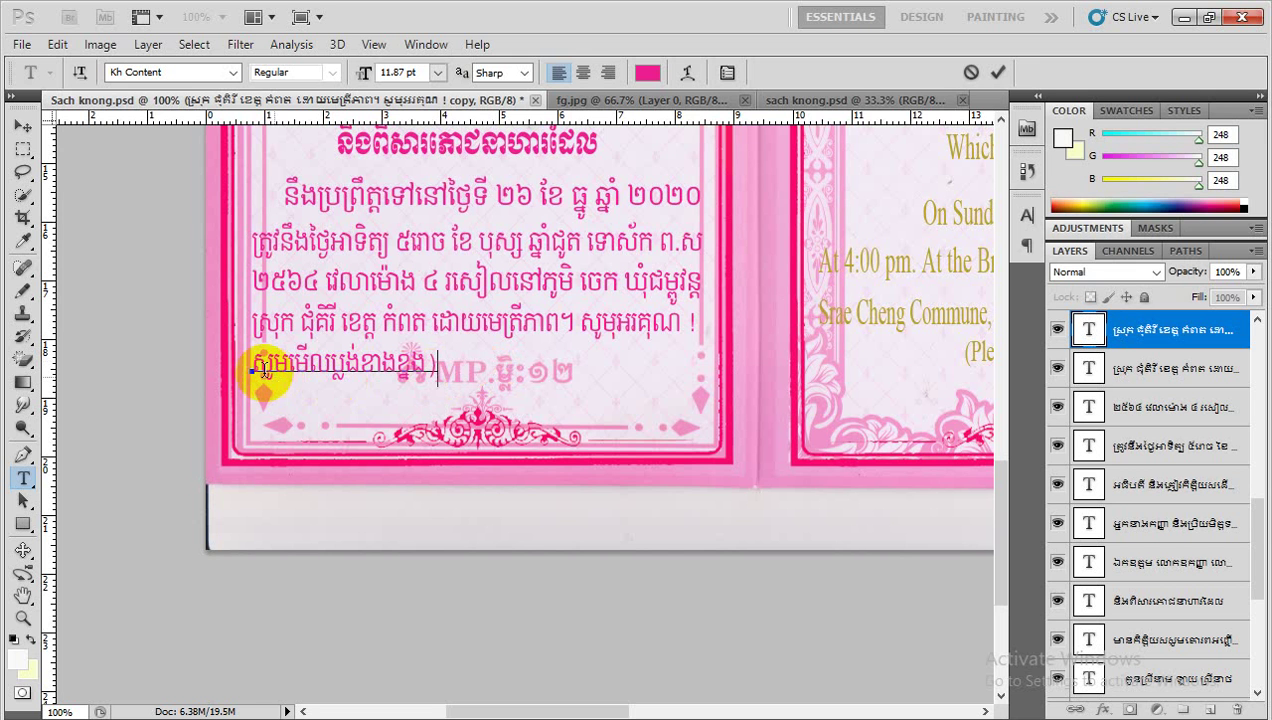
pyautogui.click(255, 369)
pyautogui.write('(')
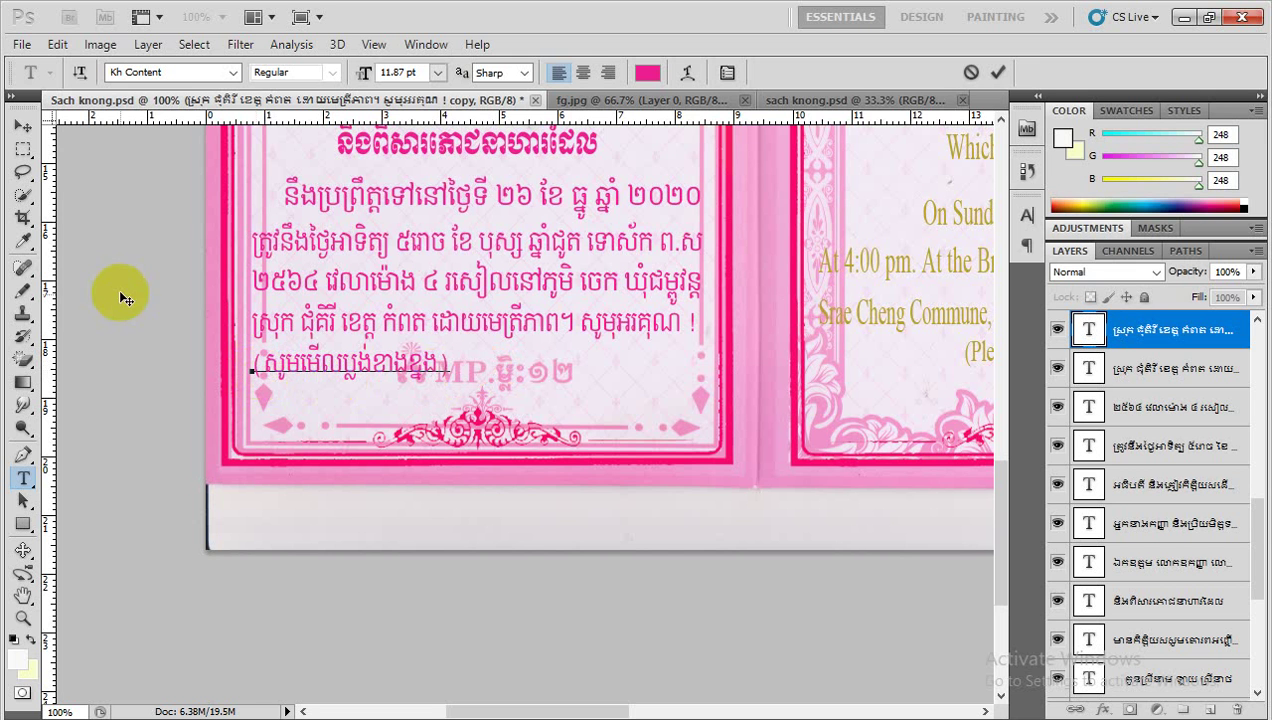
pyautogui.click(23, 127)
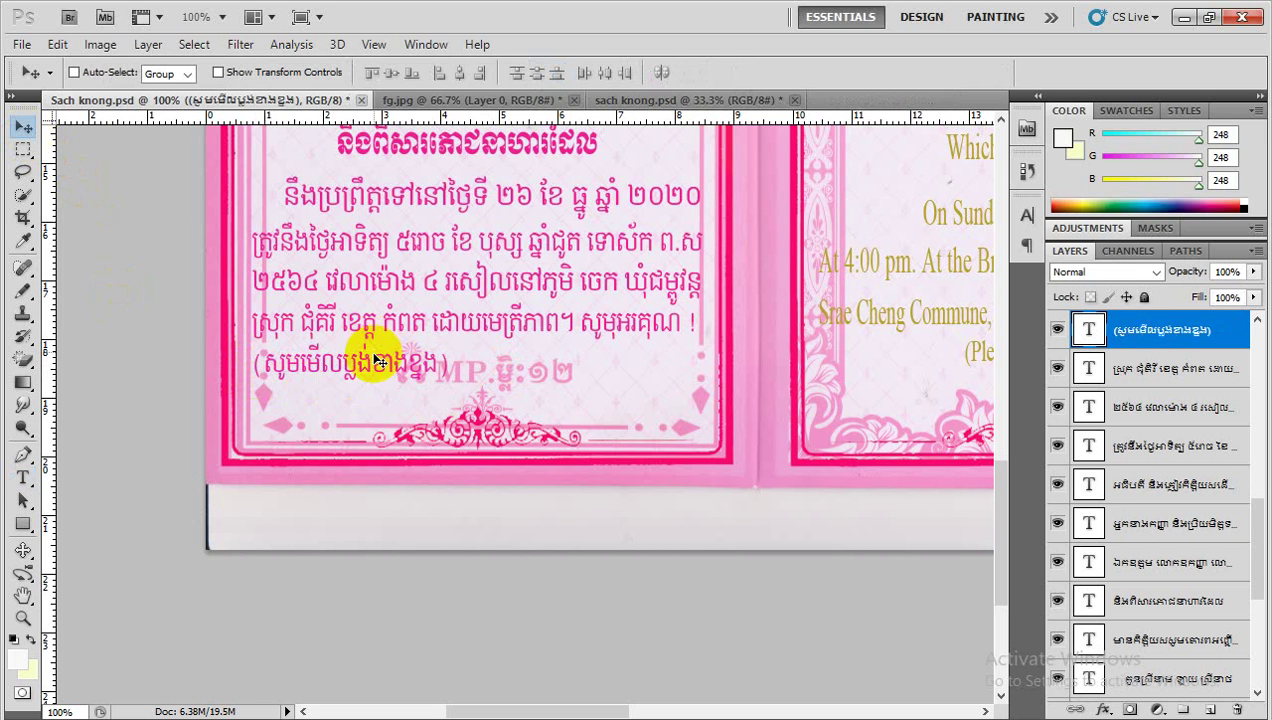
# Step: Shift the pink map note right to centre it beneath the thank-you line, then check the card
pyautogui.moveTo(380, 369); pyautogui.dragTo(489, 369)
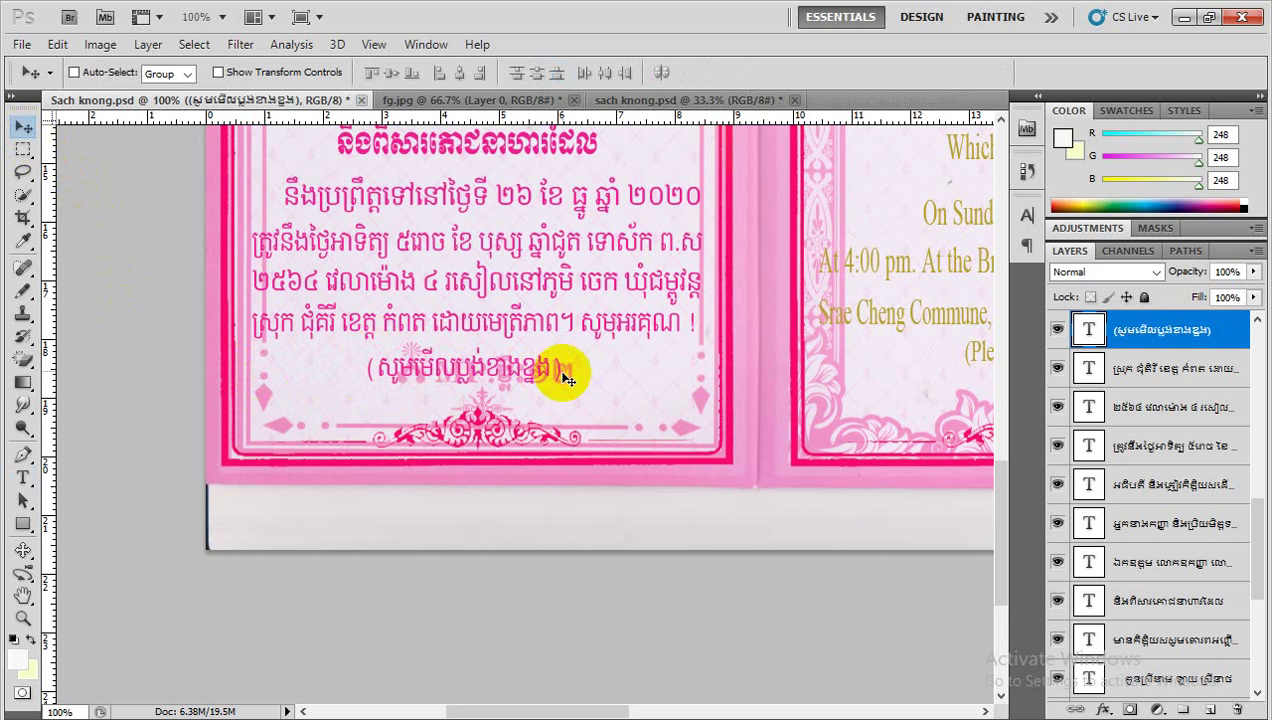
pyautogui.scroll(2, 534, 383)
pyautogui.scroll(3, 543, 384)
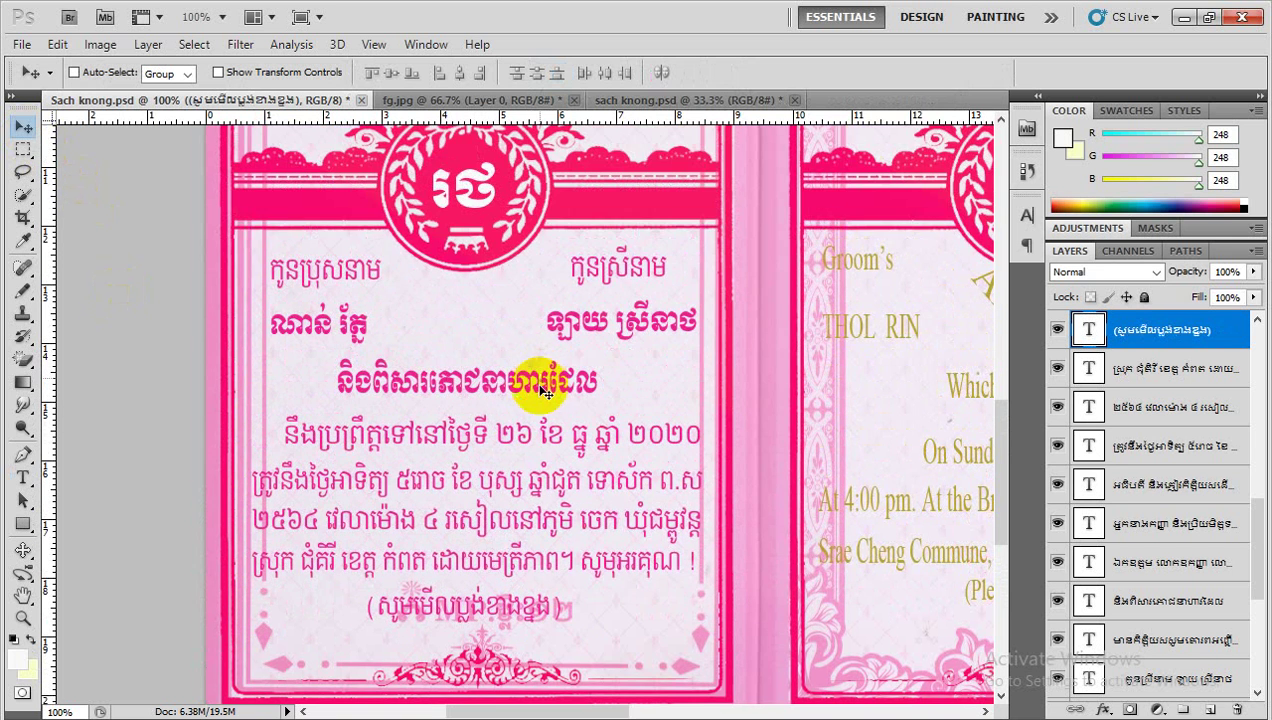
pyautogui.scroll(4, 470, 510)
pyautogui.scroll(2, 557, 380)
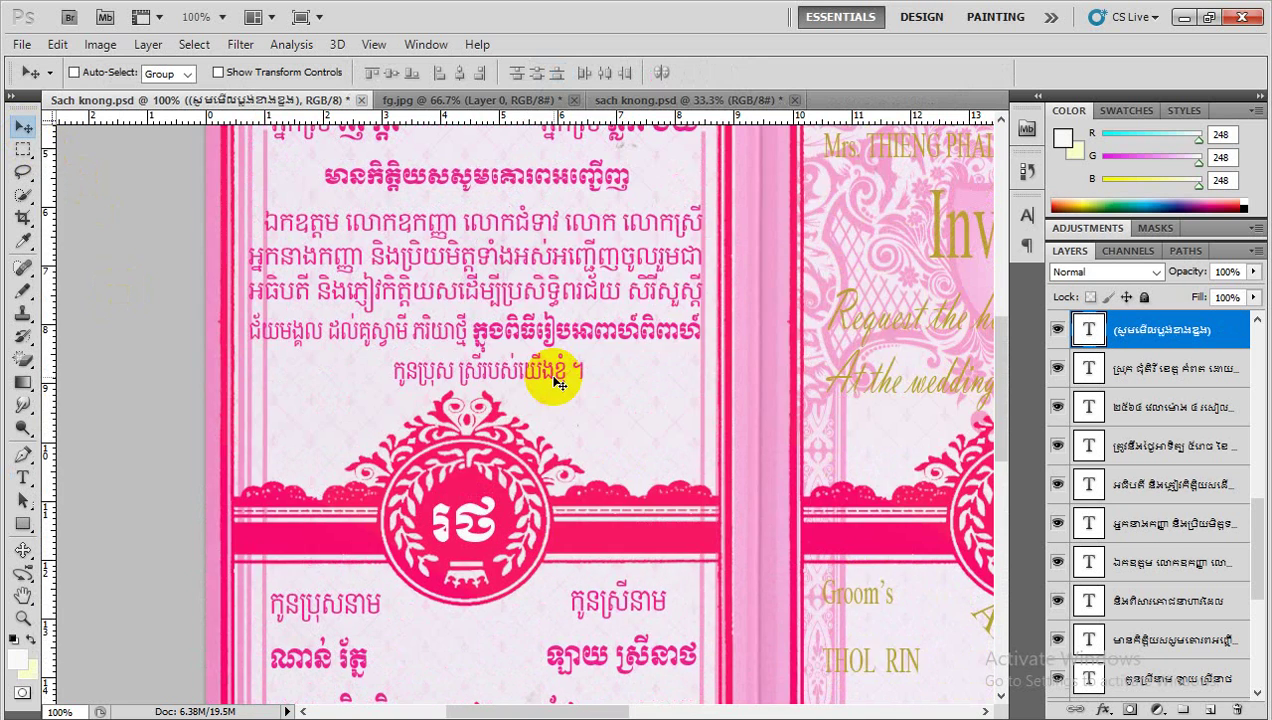
pyautogui.scroll(1, 557, 372)
pyautogui.scroll(-1, 600, 428)
pyautogui.scroll(-1, 600, 428)
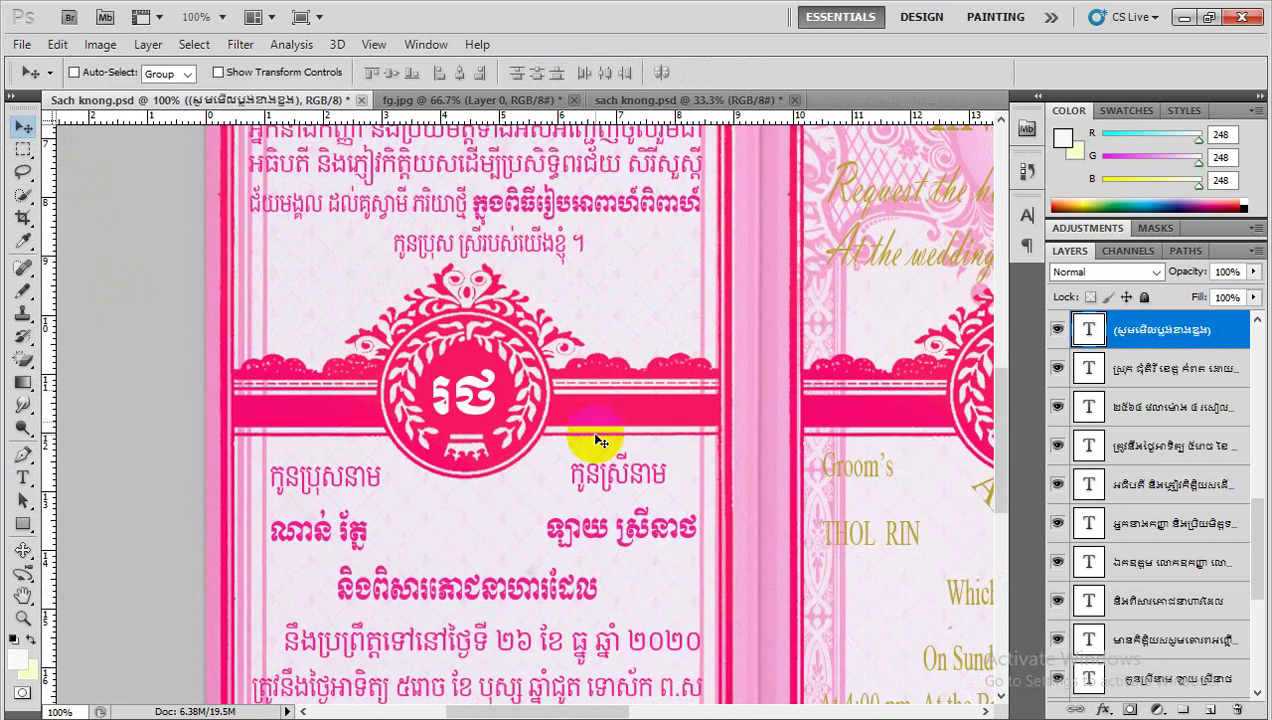
pyautogui.scroll(-2, 590, 440)
pyautogui.scroll(-2, 590, 434)
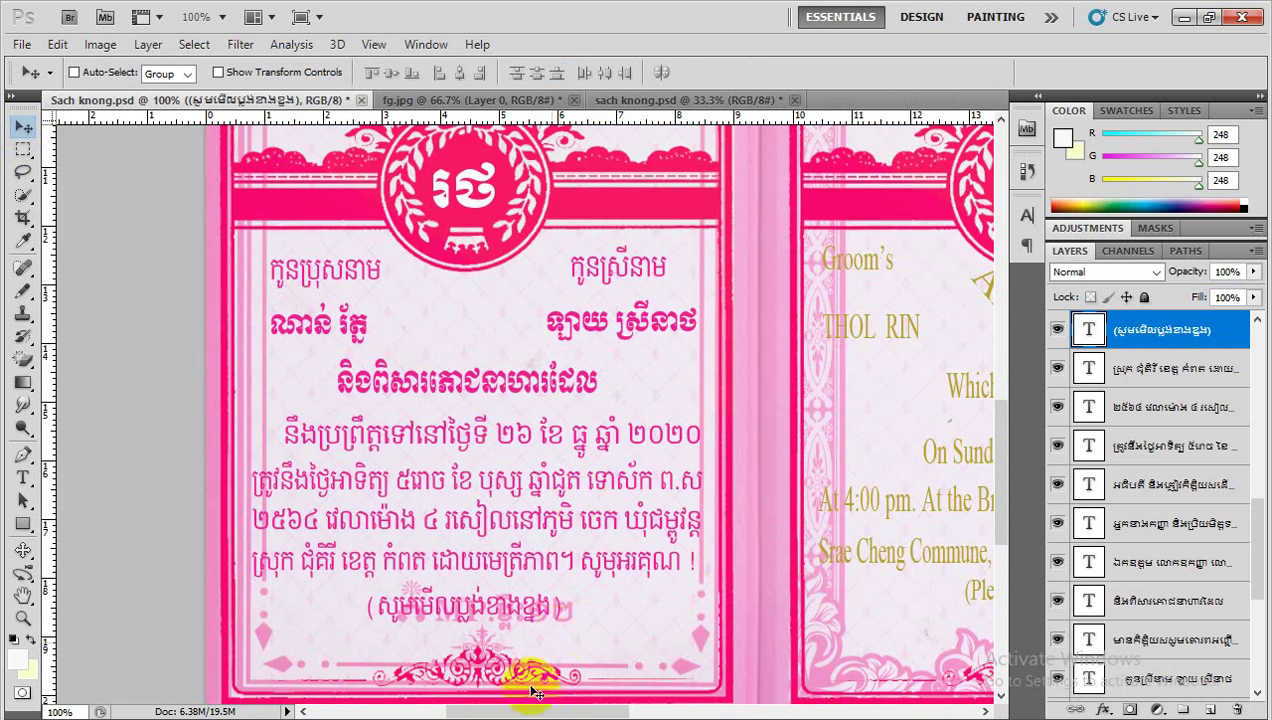
pyautogui.click(1014, 713)
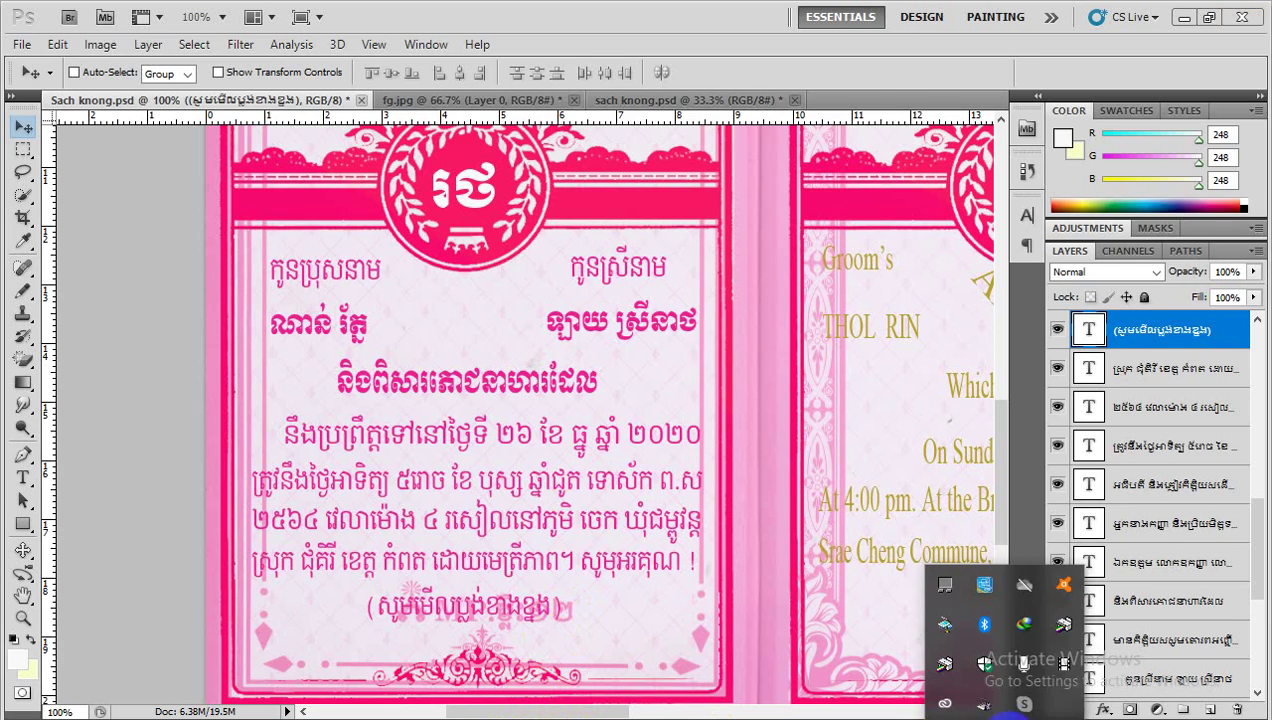